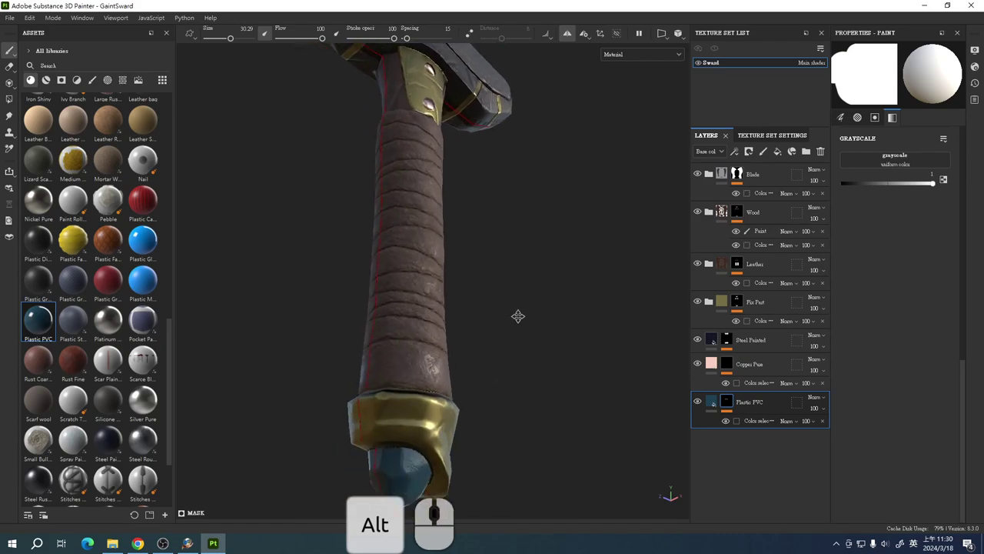
- Select the fill of the Plastic PVC layer and examine the pommel gem's surface up close from several angles
key("s")
mouse_move(498, 365)
right_mouse_down("ctrl")
mouse_move(508, 352)
mouse_move(507, 360)
mouse_move(285, 177)
right_mouse_up("ctrl")
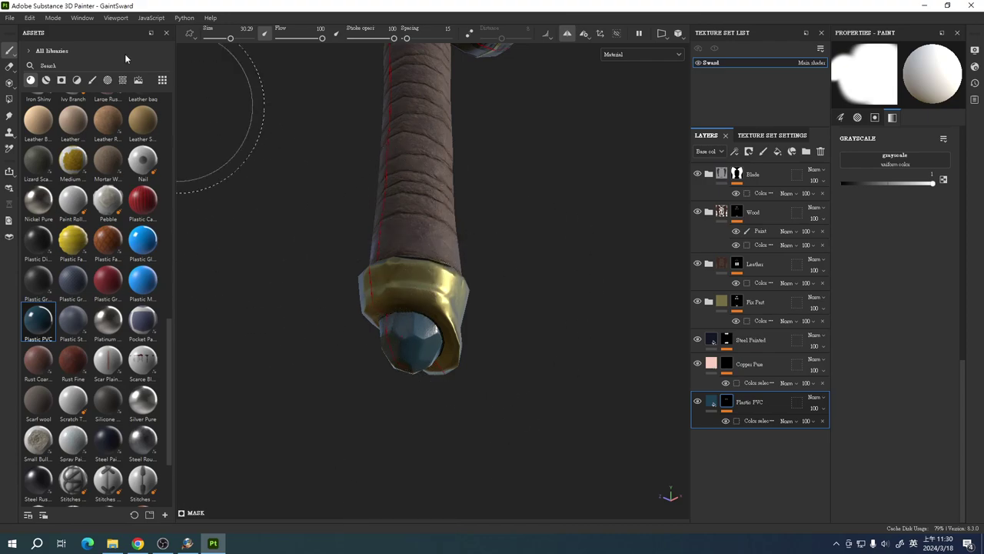
left_click(717, 405)
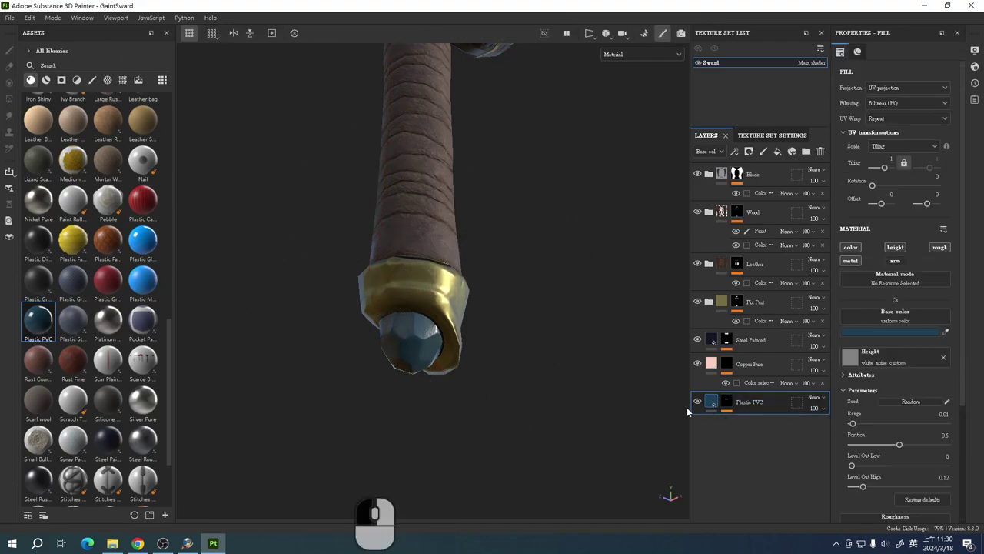
mouse_move(472, 361)
left_mouse_down("alt")
mouse_move(494, 398)
mouse_move(531, 277)
left_mouse_up("alt")
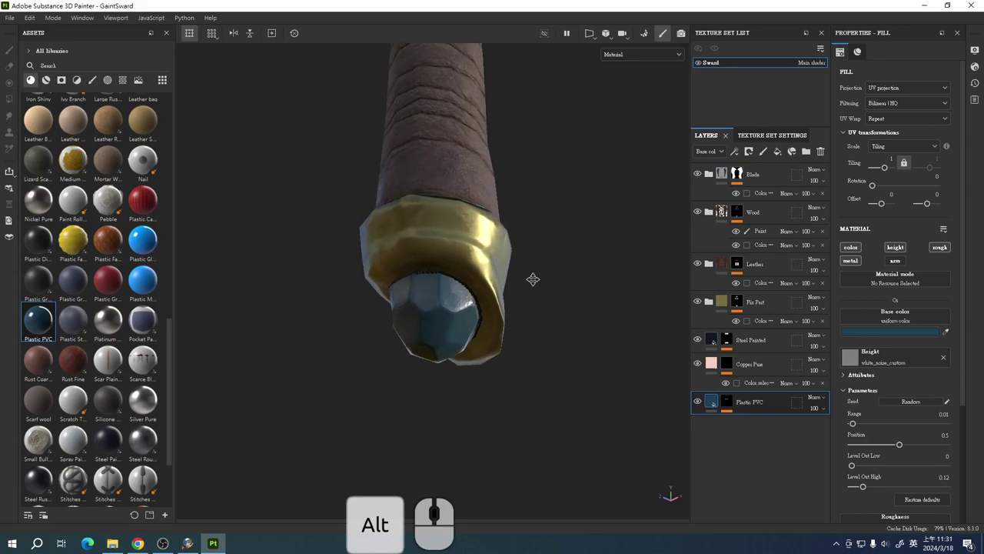
left_click_drag(559, 382, 534, 414, "alt")
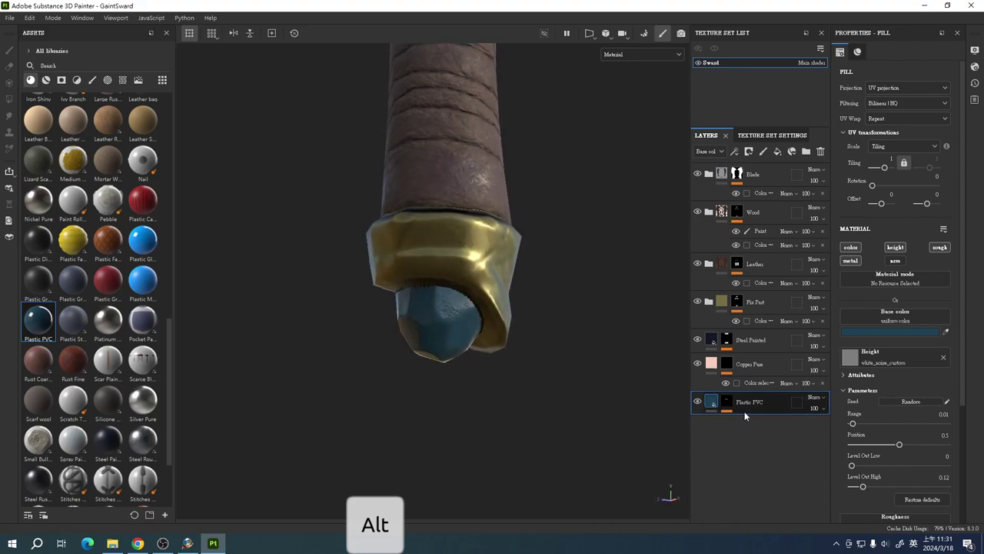
left_click(768, 401)
left_click_drag(768, 400, 800, 408)
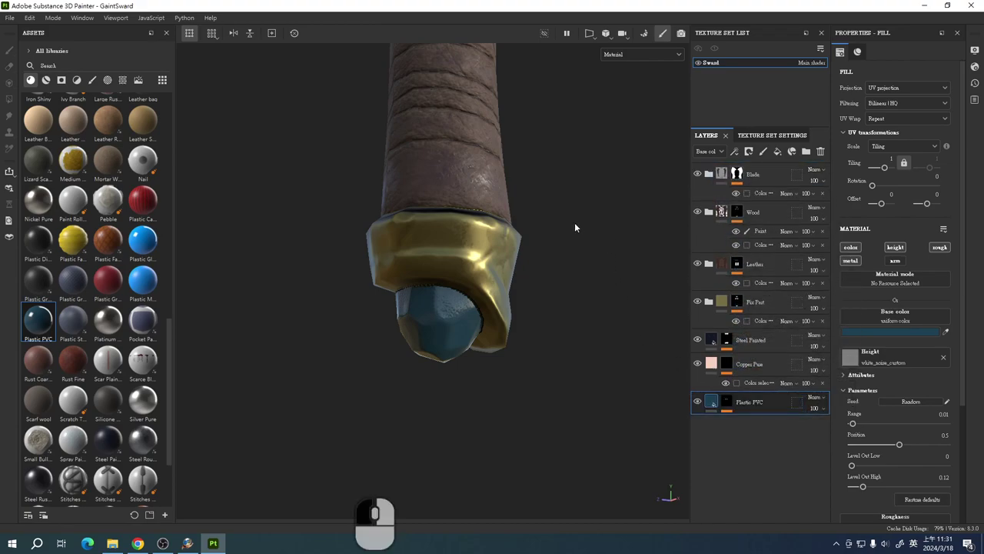
left_click_drag(760, 405, 787, 392)
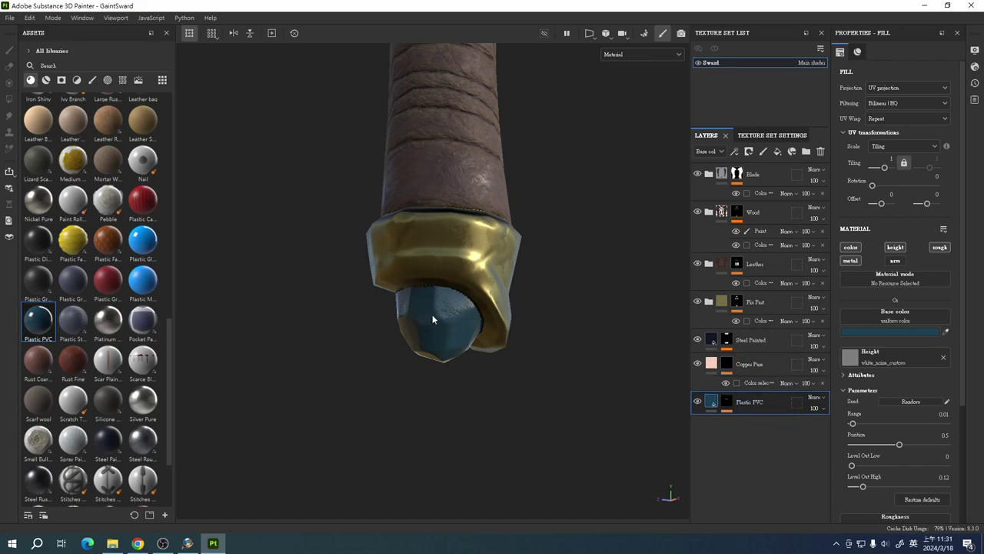
left_click_drag(589, 373, 624, 340, "alt")
mouse_move(623, 340)
right_mouse_down("alt")
mouse_move(577, 343)
mouse_move(575, 331)
right_mouse_up("alt")
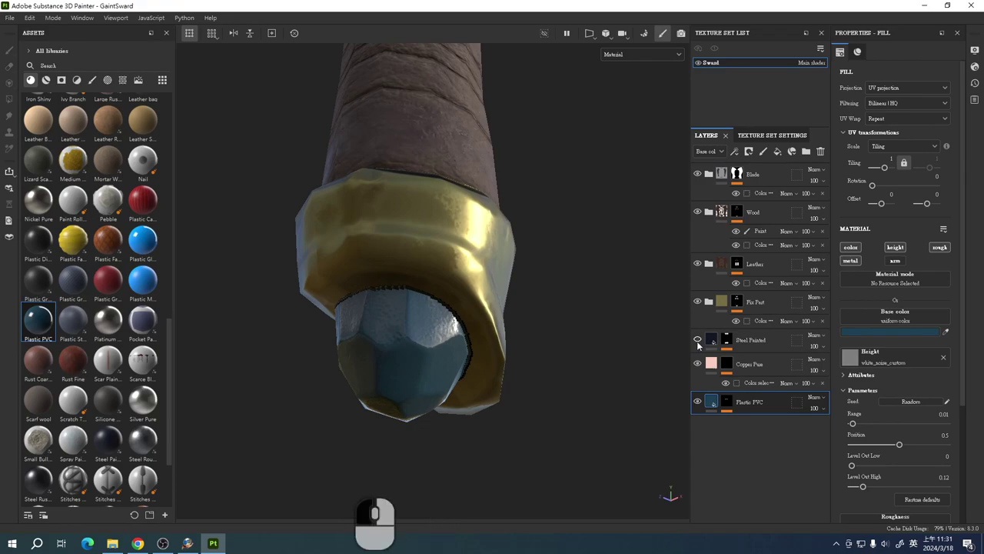
- Toggle the visibility of the upper folders, including Fix Part and Leather, to check which part of the sword each covers
left_click(697, 302)
left_click(697, 302)
left_click(697, 264)
left_click(697, 264)
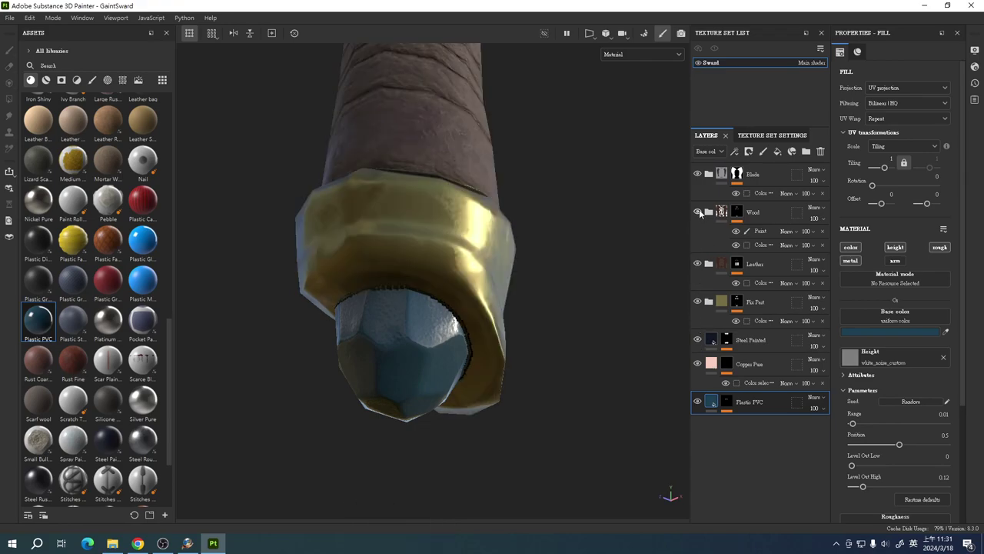
left_click(698, 175)
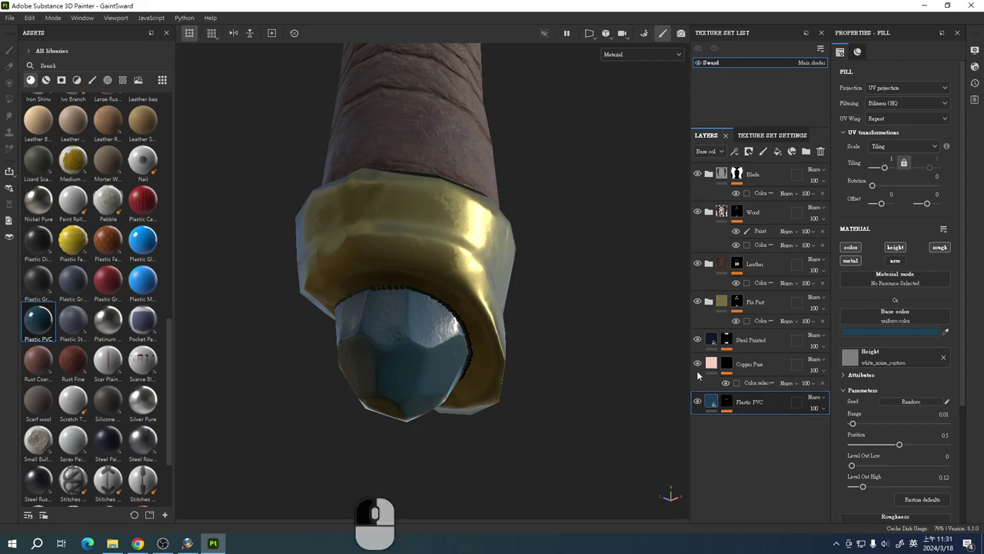
- Isolate the Plastic PVC layer by hiding the layers above it, and toggle its visibility to compare the gem with and without it
left_click(697, 339)
left_click(697, 301)
left_click(697, 264)
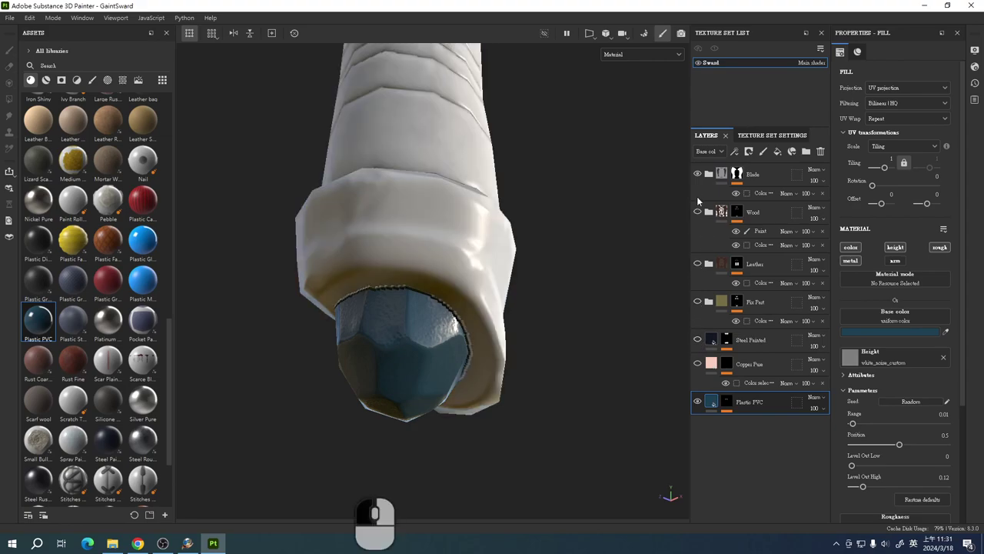
left_click(697, 401)
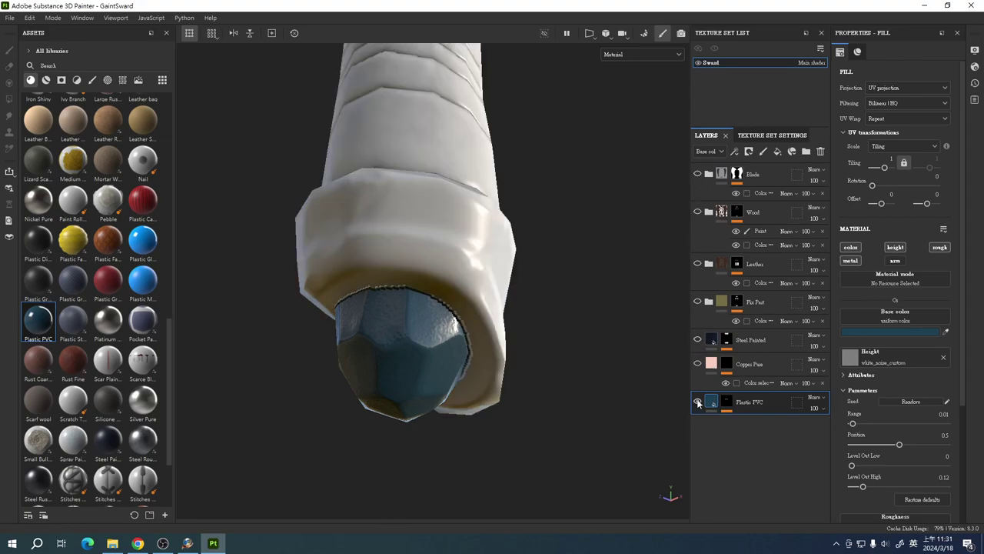
left_click(697, 401)
left_click(697, 401)
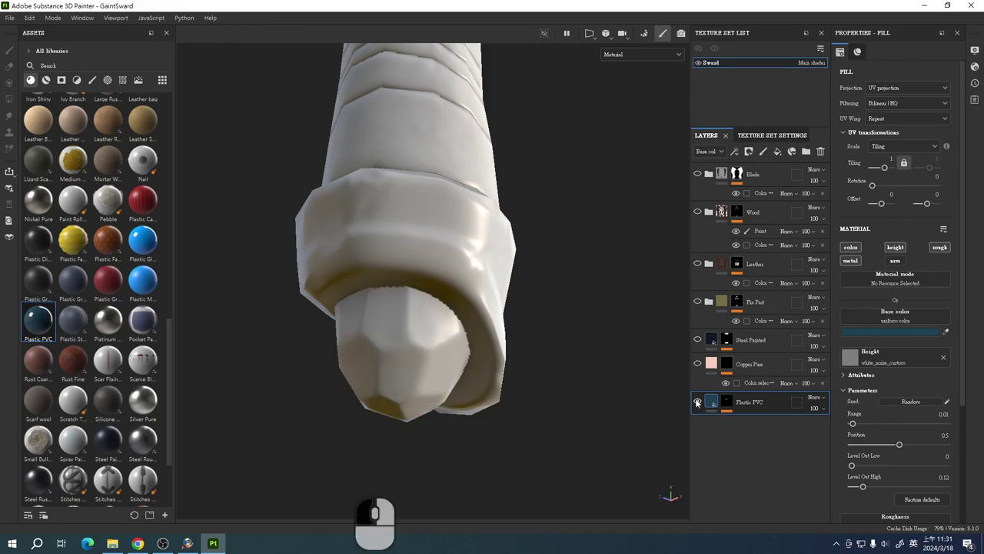
left_click(697, 401)
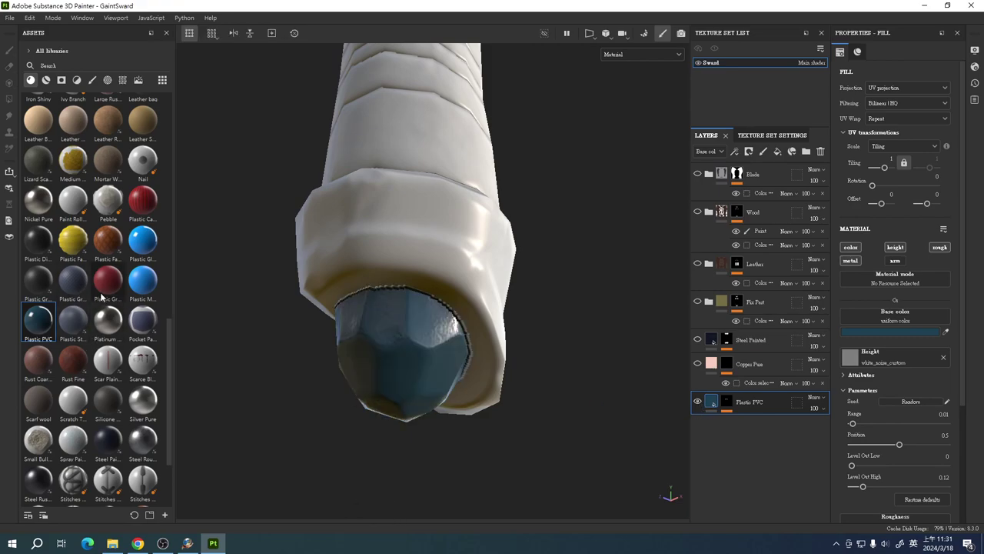
- Try the blue glossy plastic material on the Plastic PVC layer, and return the layer to the Plastic PVC material
left_click(708, 401)
left_click(137, 239)
left_click(38, 319)
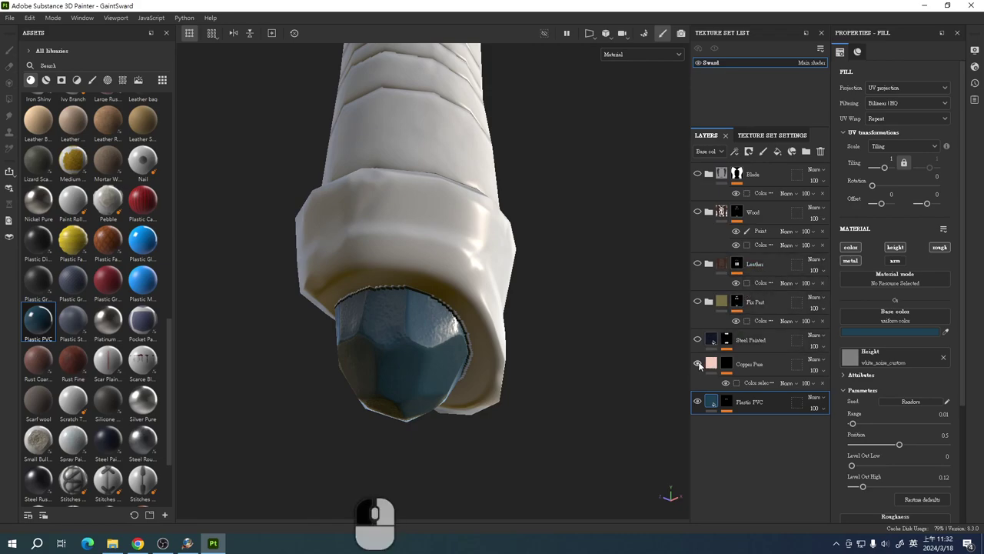
- Make the hidden layers and folders above Plastic PVC visible again
left_click(698, 301)
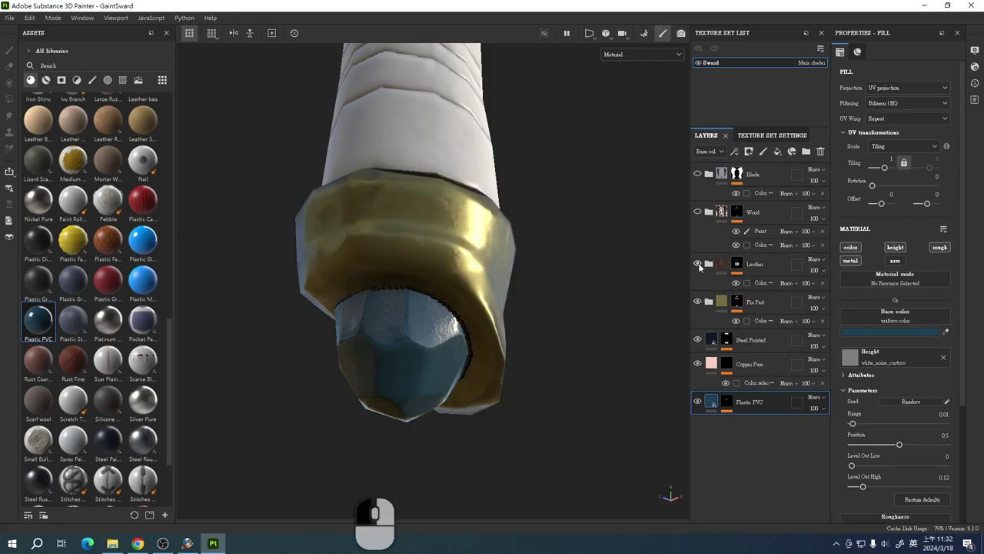
left_click(698, 264)
left_click(697, 212)
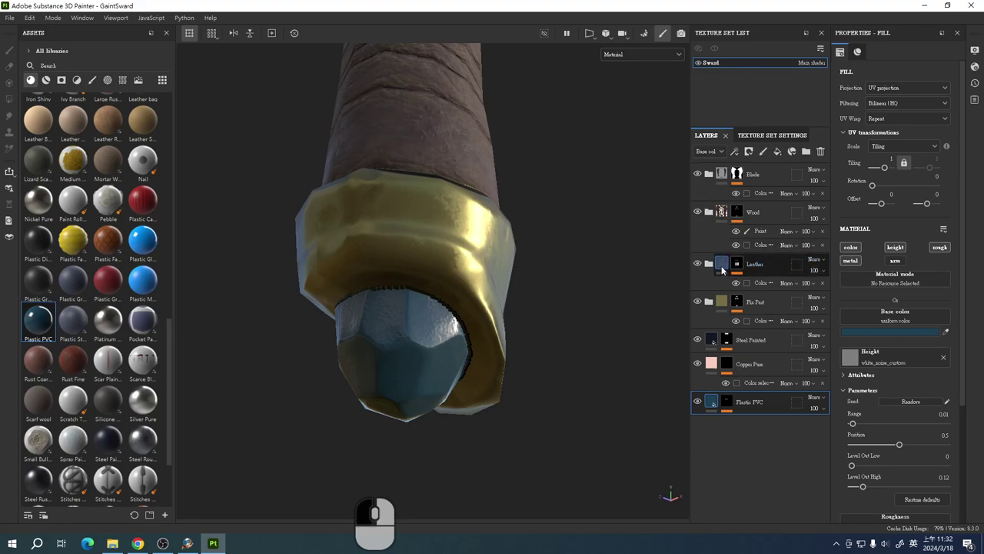
- Expand the Fix Part and Leather folders and select the Leather bag layer's fill
left_click(709, 303)
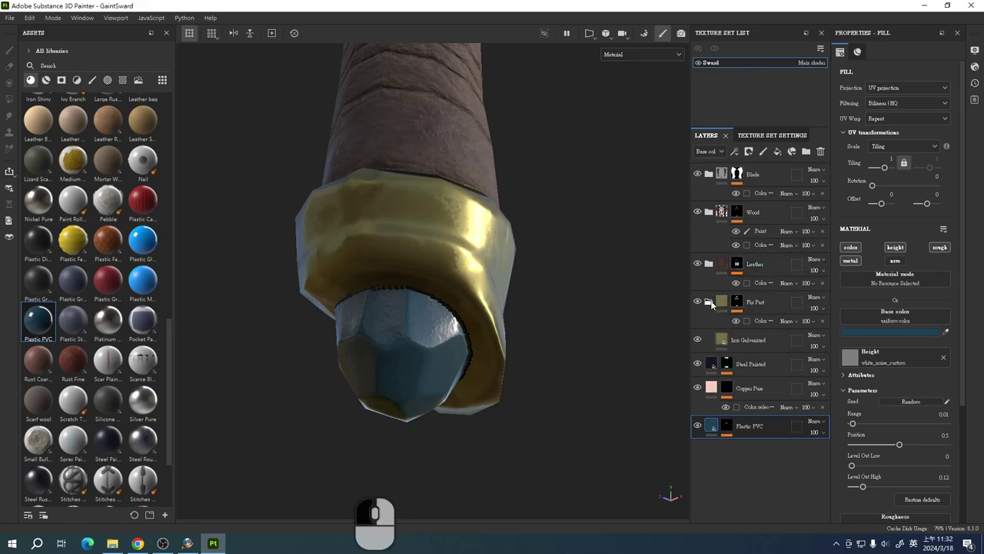
left_click(708, 264)
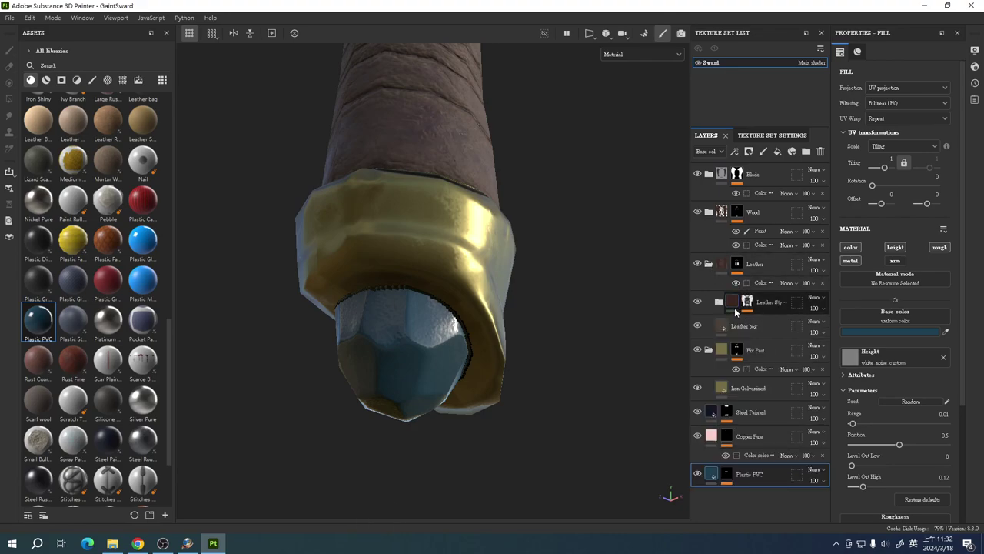
left_click(728, 331)
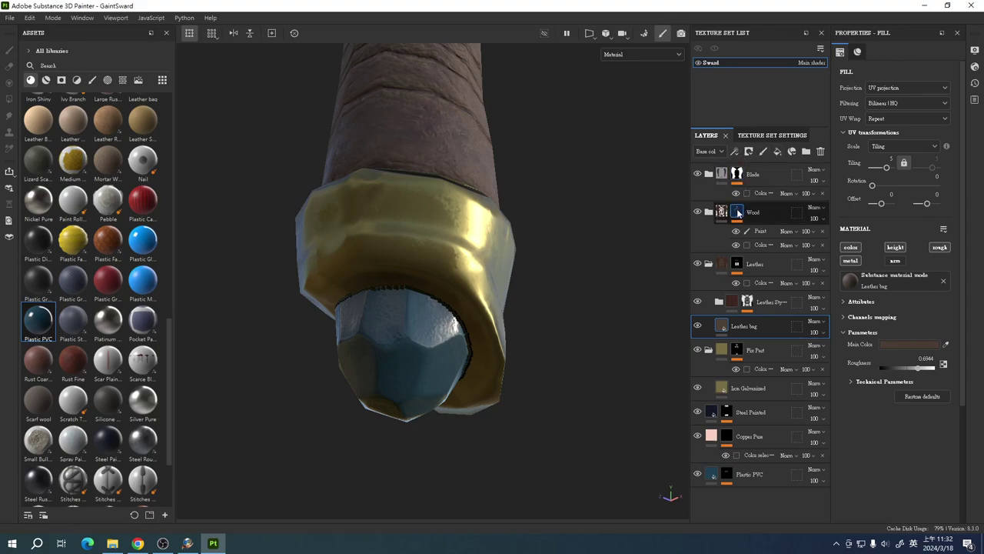
left_click(737, 152)
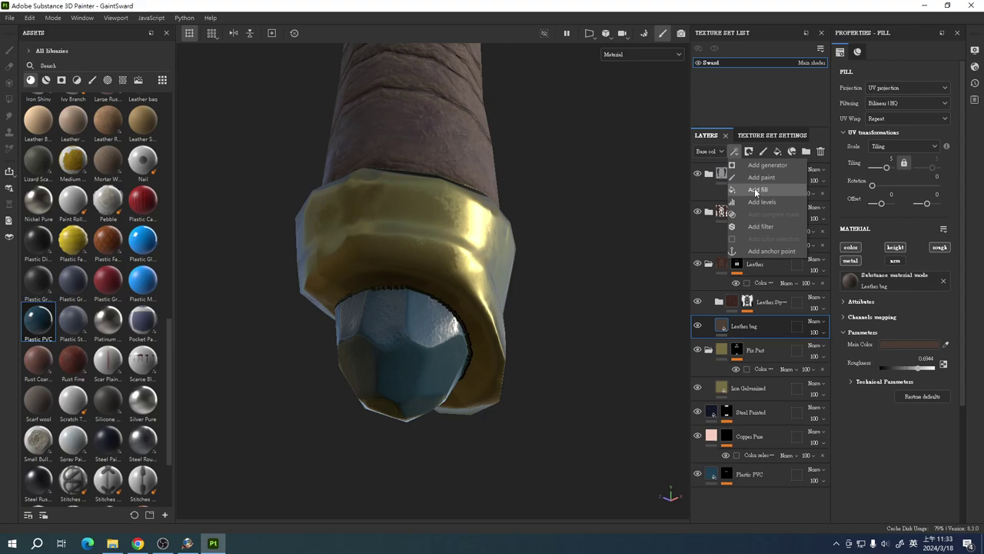
left_click(882, 454)
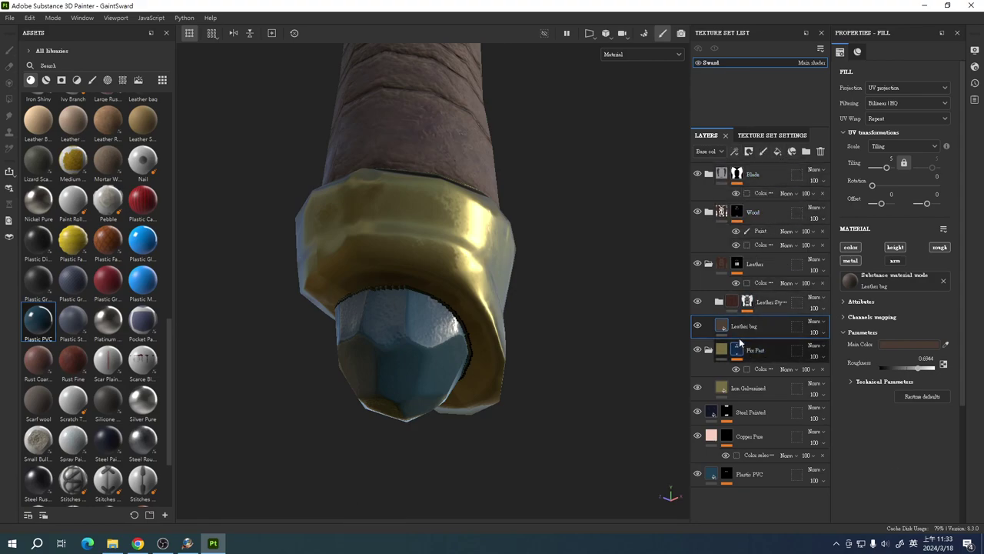
- Show the Height channel in the layer stack, preview the layer thumbnails there, and return the stack to Base color
left_click(719, 152)
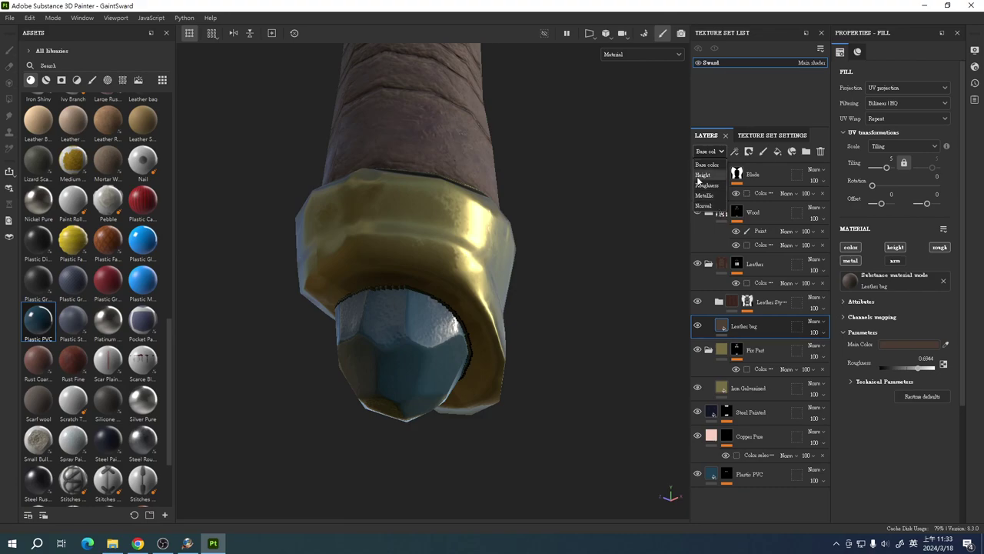
left_click(709, 176)
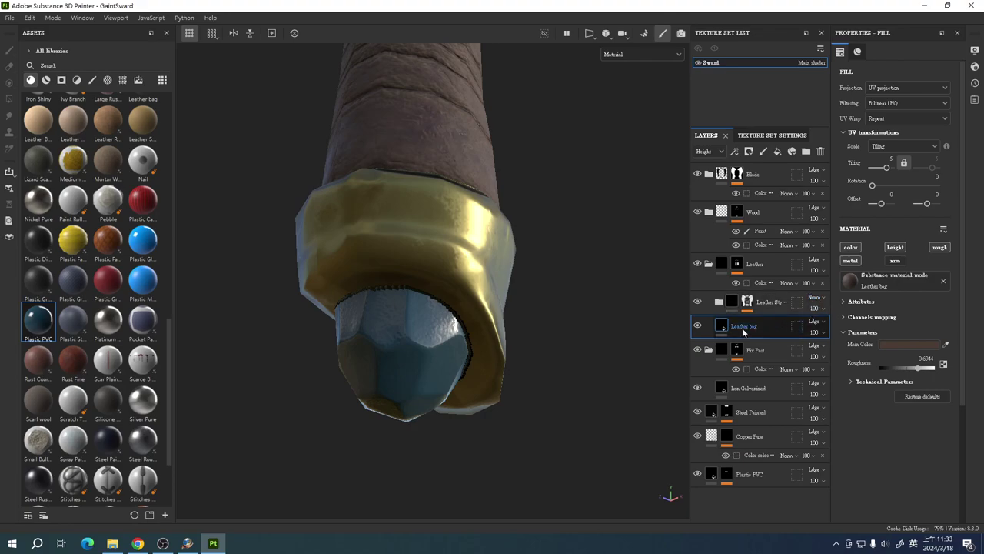
mouse_move(721, 329)
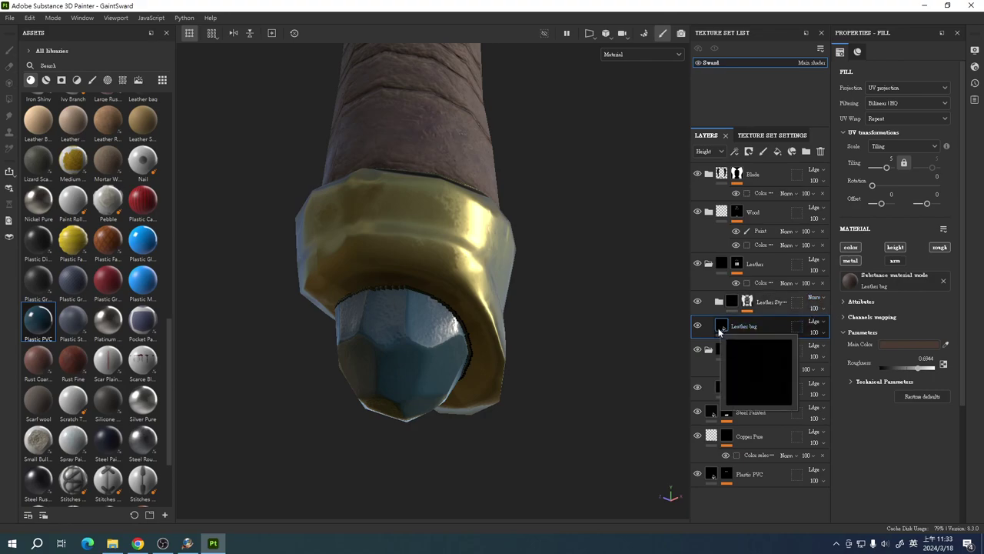
mouse_move(711, 473)
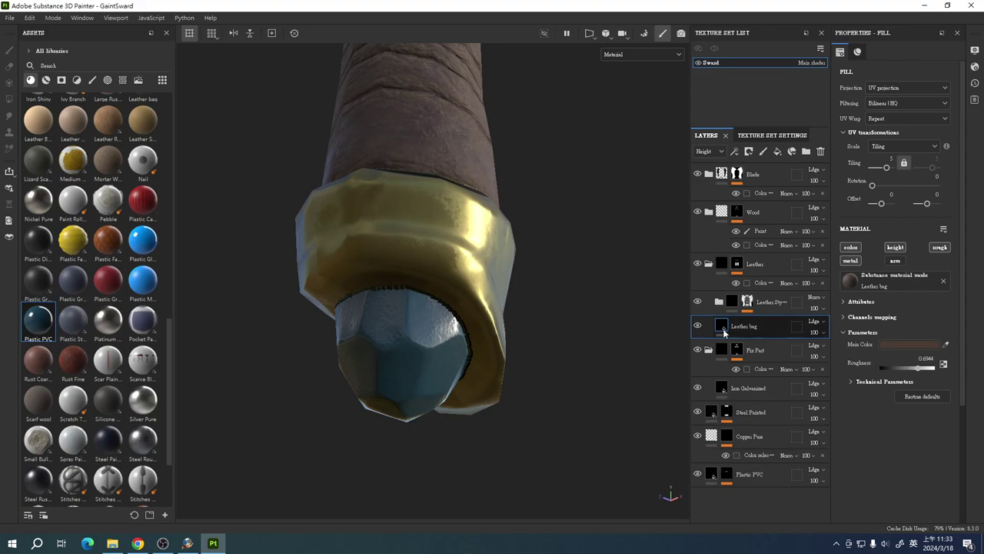
mouse_move(720, 265)
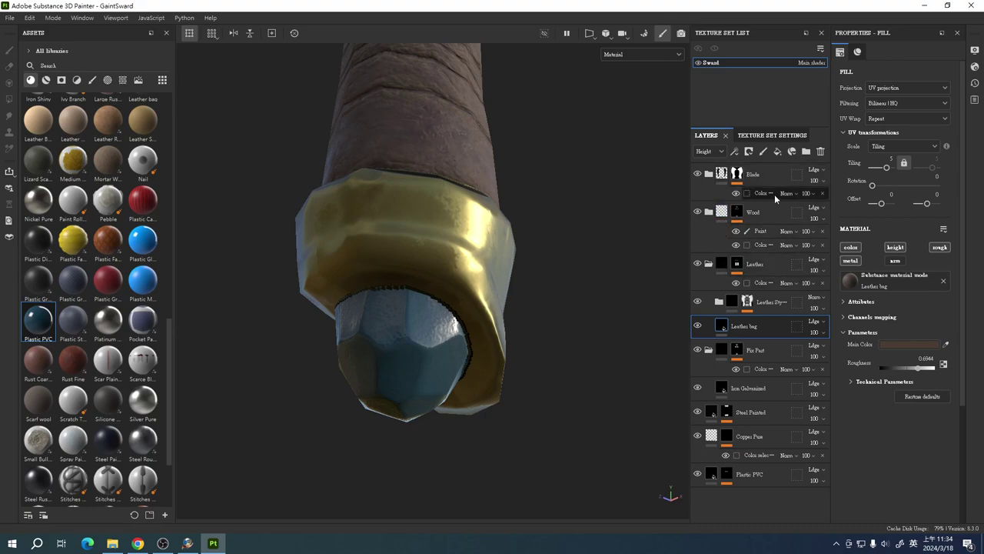
left_click(719, 151)
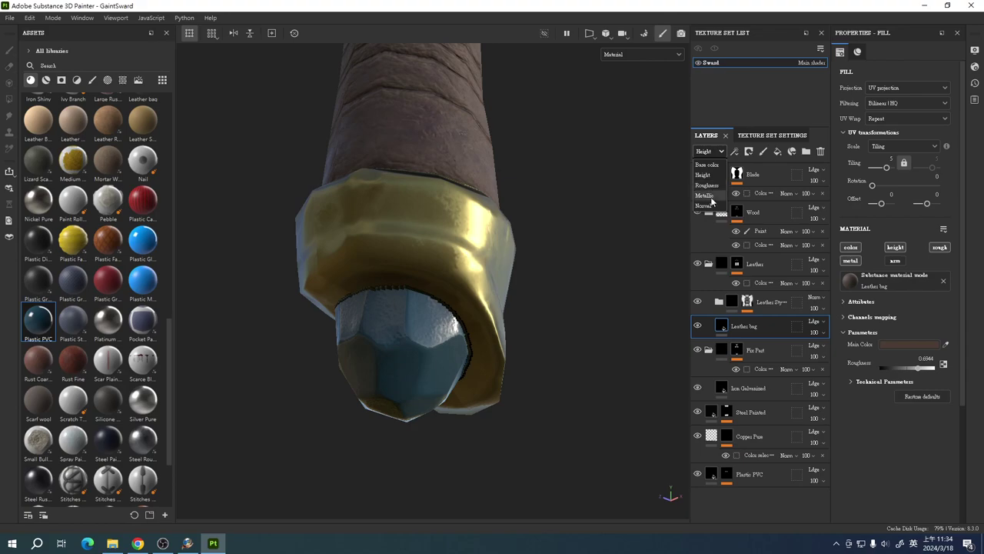
left_click(708, 164)
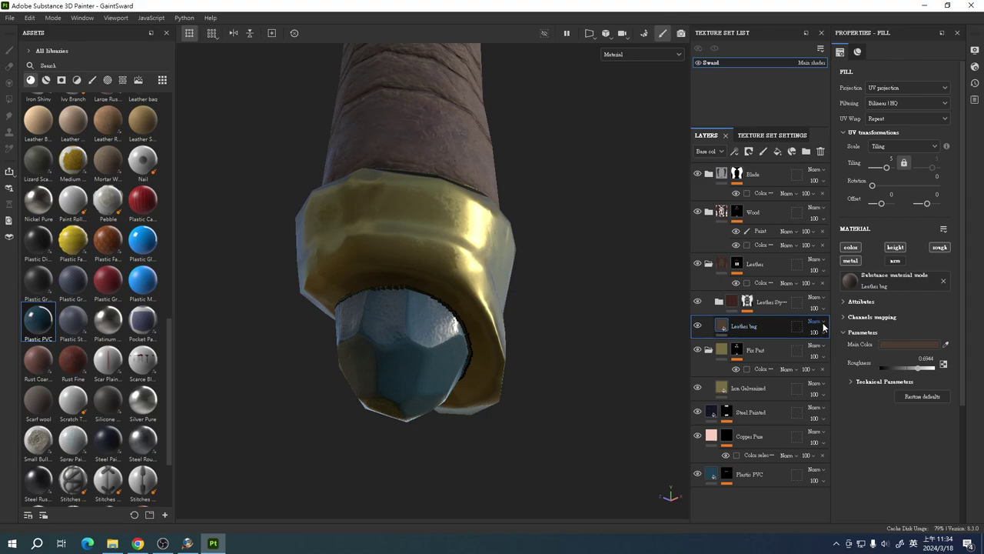
left_click(720, 152)
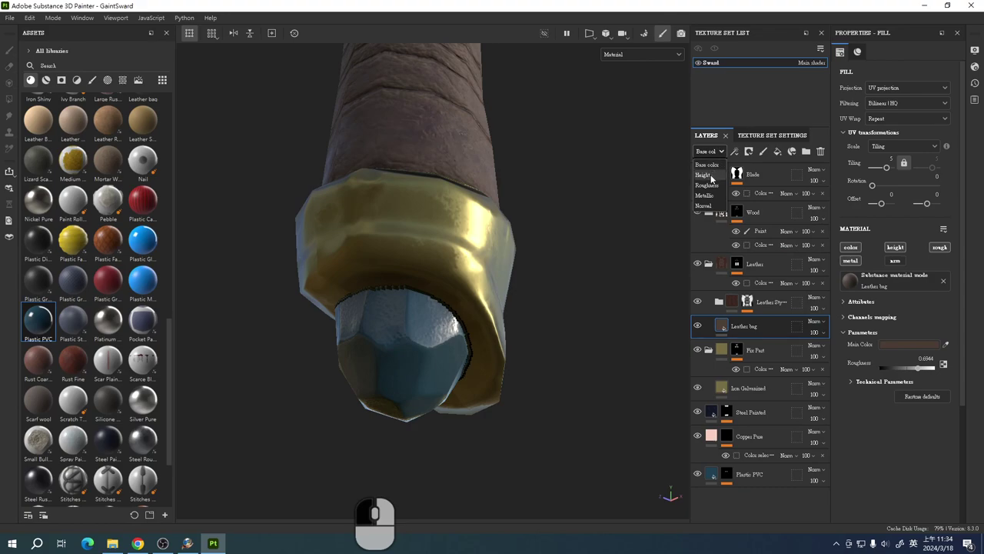
left_click(616, 187)
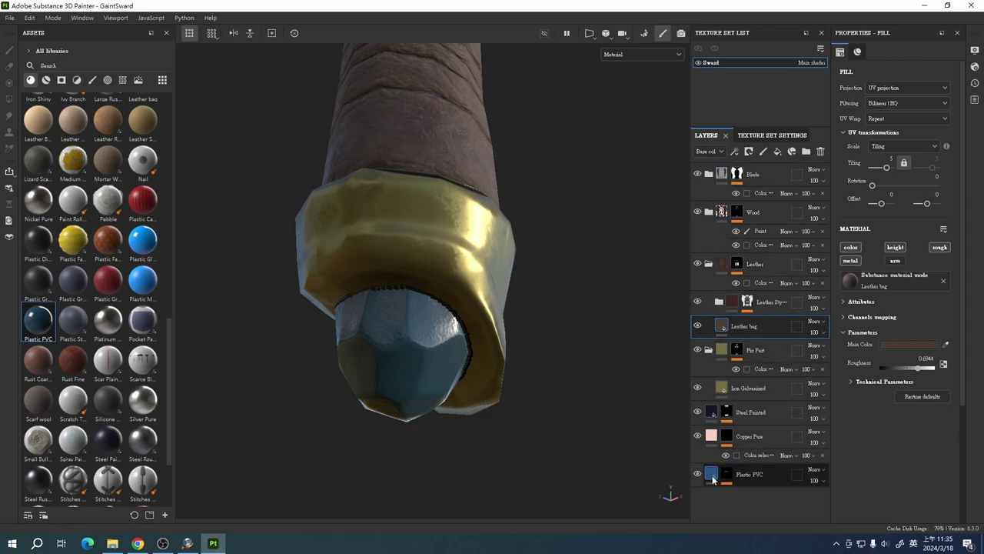
- Apply the blue glossy plastic material to the Plastic PVC layer and disable its metal channel
mouse_move(143, 240)
left_mouse_down()
mouse_move(268, 305)
mouse_move(142, 240)
left_mouse_up()
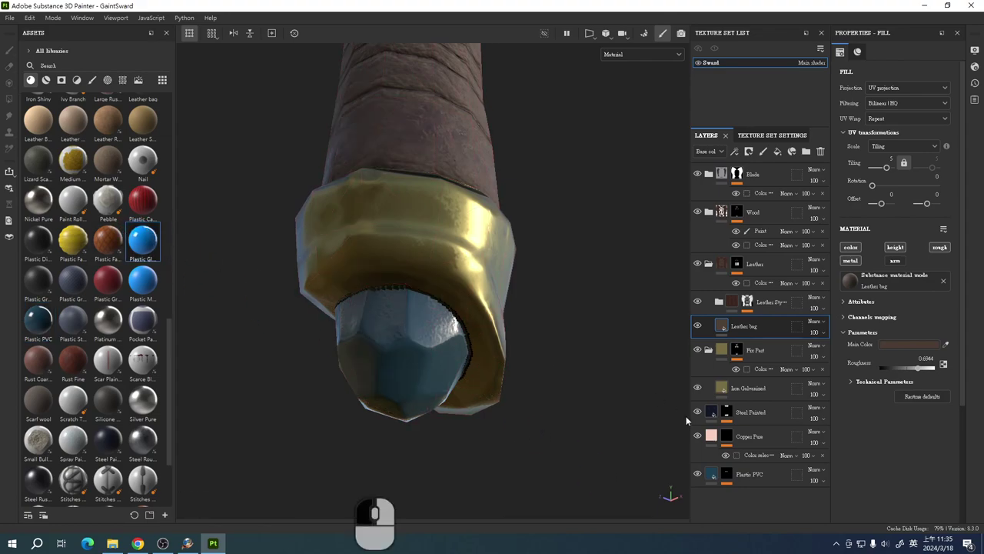
left_click(711, 475)
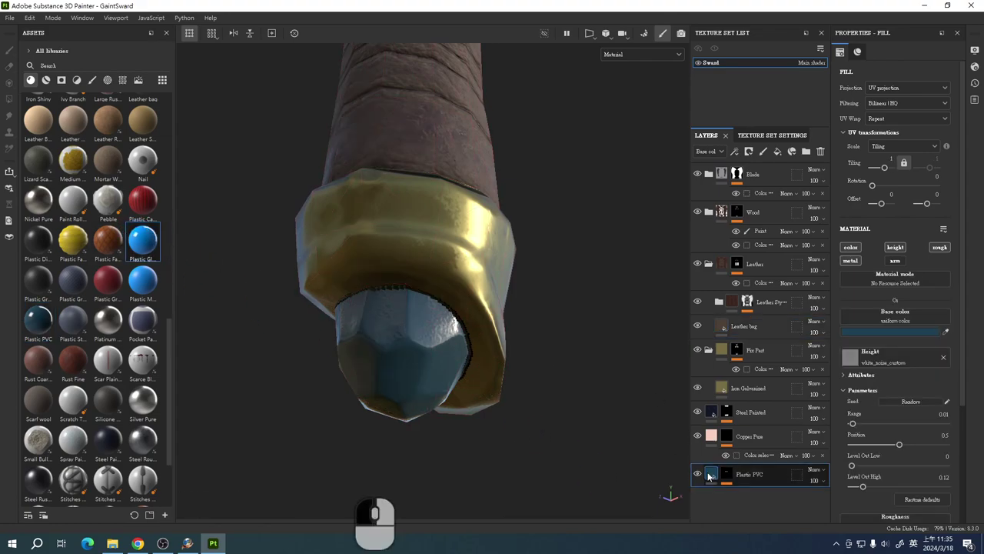
left_click(145, 240)
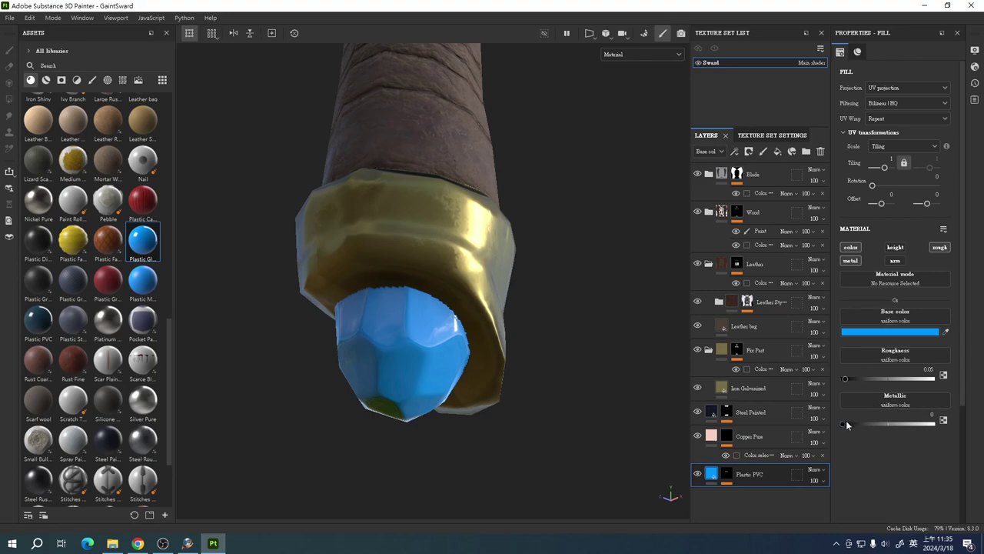
left_click(851, 261)
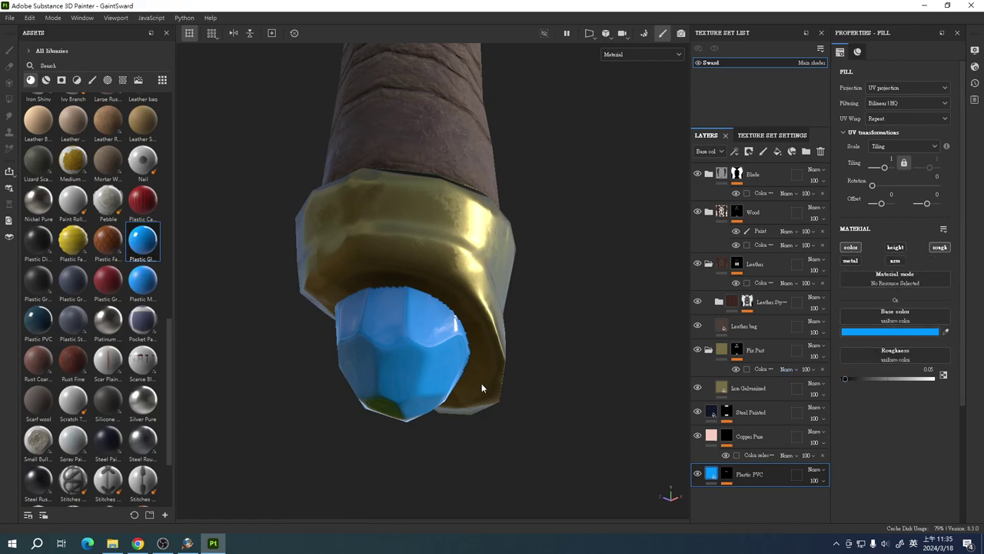
- Change the gem layer's base color to green
left_click(884, 331)
left_click_drag(917, 363, 930, 294)
left_click(924, 253)
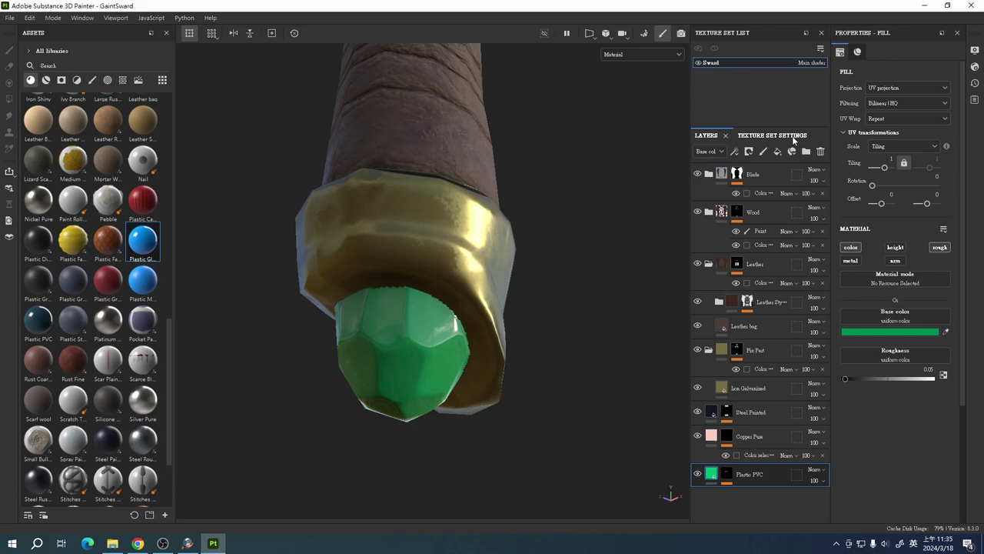
- Add an Emissive channel to the Sword texture set's channels
left_click(790, 136)
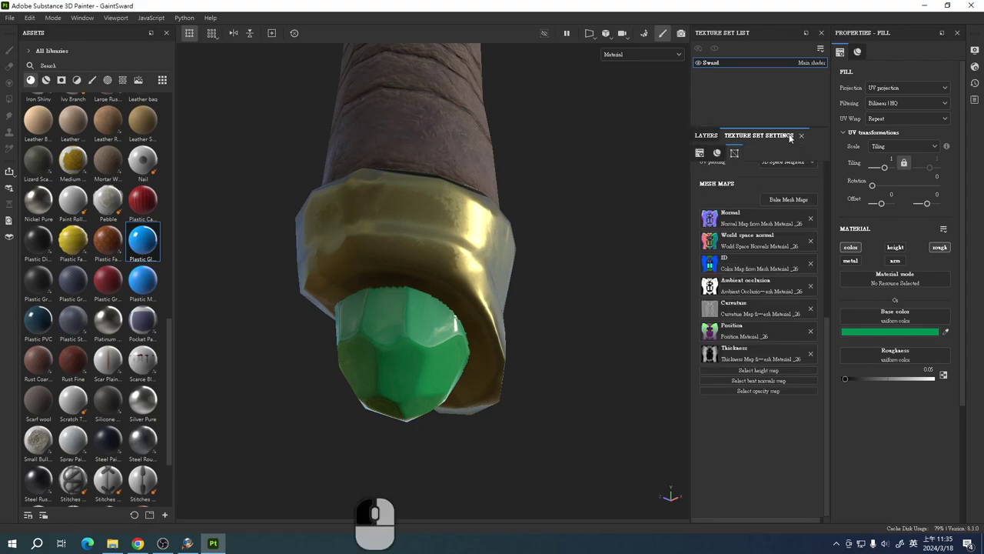
scroll(815, 240, "up", 6)
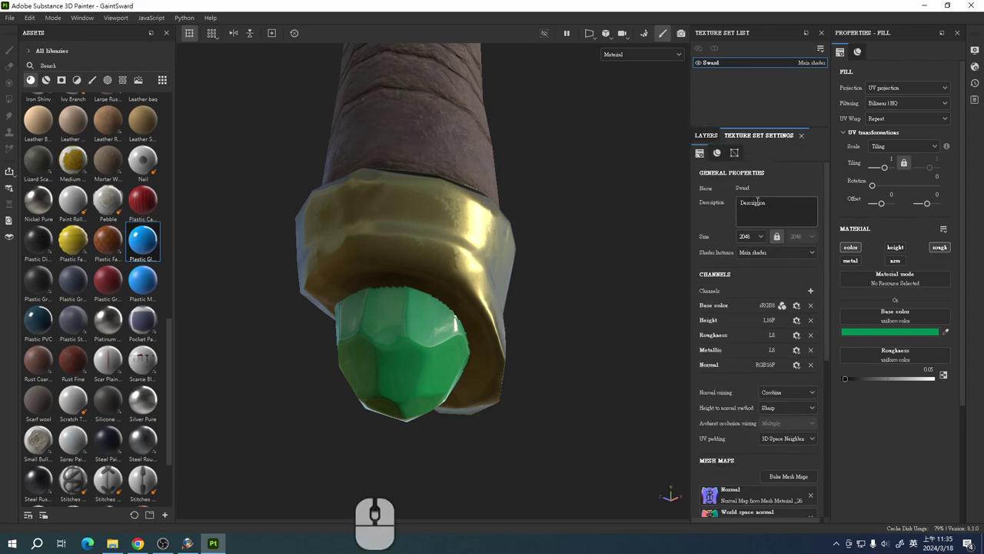
left_click(811, 293)
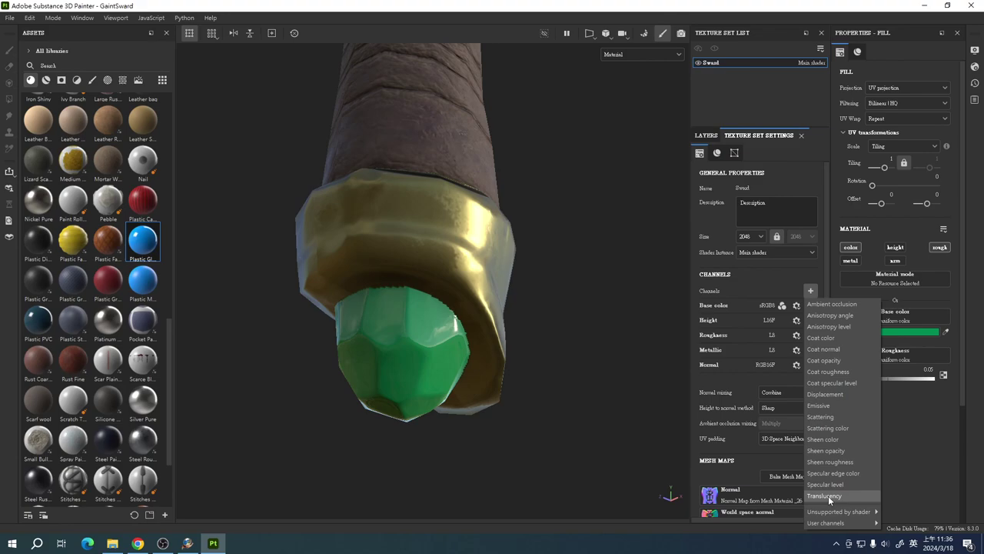
left_click(821, 404)
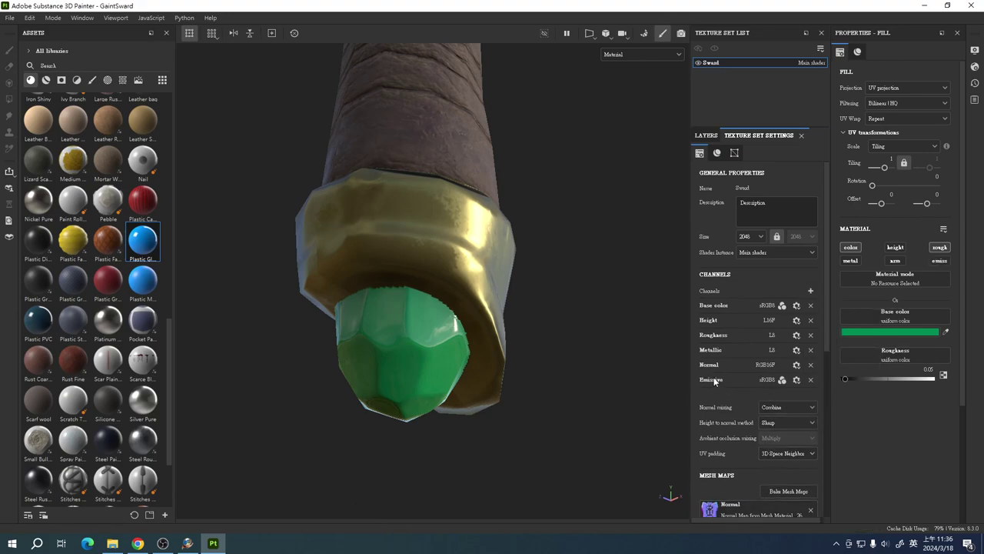
- Enable the emissive channel on the gem's Plastic PVC fill and set its emissive color to green 009C33
left_click(940, 262)
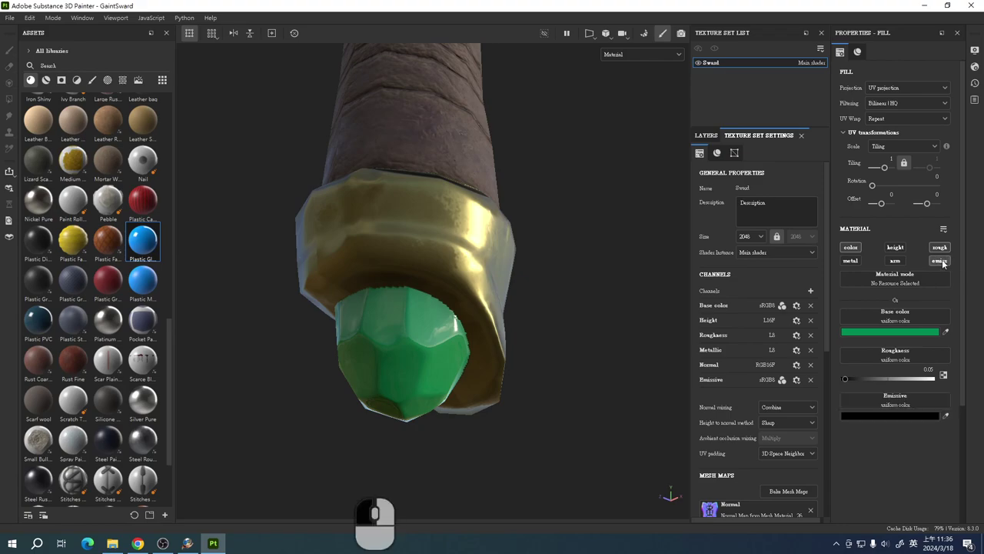
left_click(906, 416)
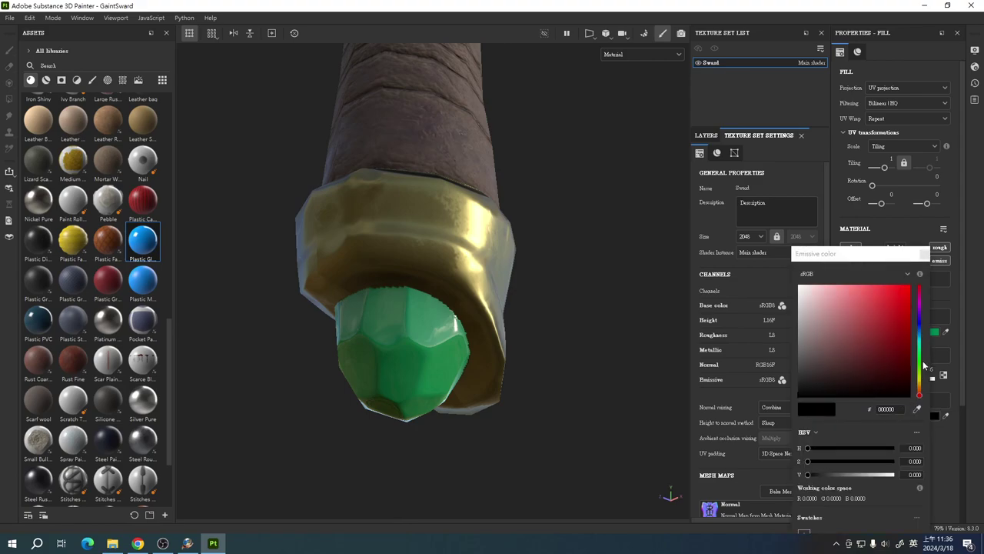
left_click(919, 368)
left_click_drag(900, 348, 919, 323)
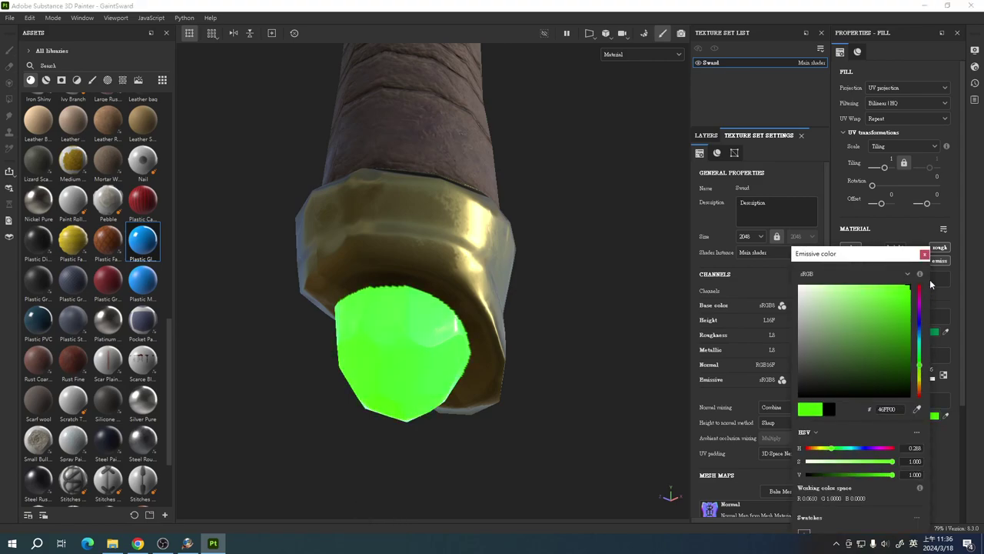
mouse_move(919, 369)
left_mouse_down()
mouse_move(922, 347)
mouse_move(923, 364)
left_mouse_up()
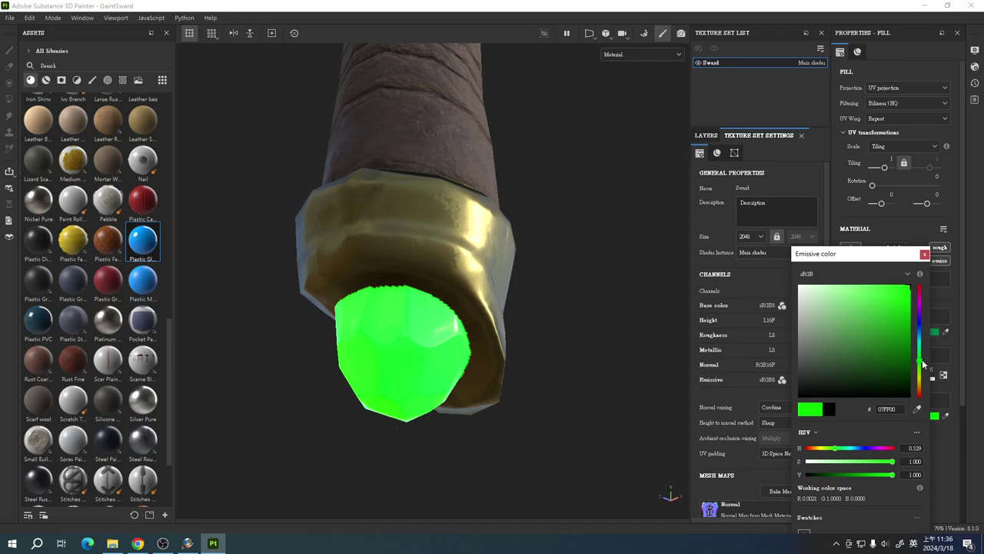
left_click_drag(923, 364, 922, 358)
left_click(915, 329)
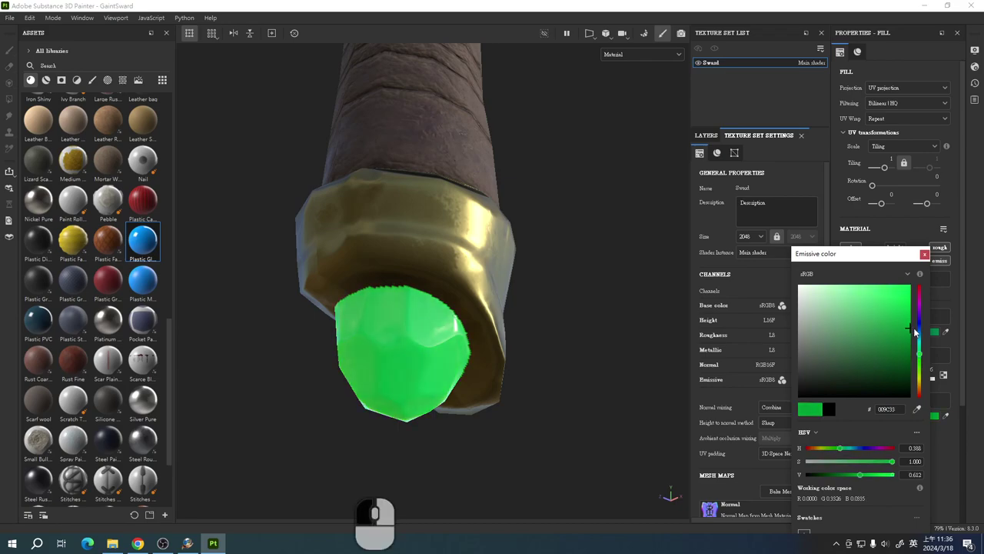
left_click(924, 254)
- Set the gem fill's base color to dark blue 002D5C
left_click(917, 330)
mouse_move(923, 352)
left_mouse_down()
mouse_move(922, 336)
mouse_move(919, 356)
left_mouse_up()
mouse_move(917, 274)
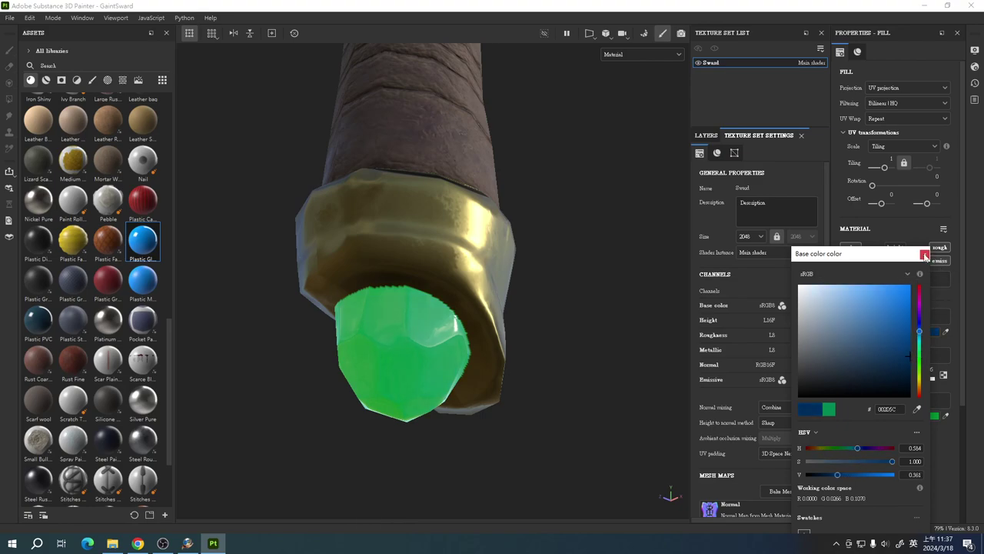
left_click(924, 254)
- Try a Translucency channel on the gem fill, varying its value up to 1, and remove the channel from the texture set
left_click_drag(569, 306, 497, 394, "alt")
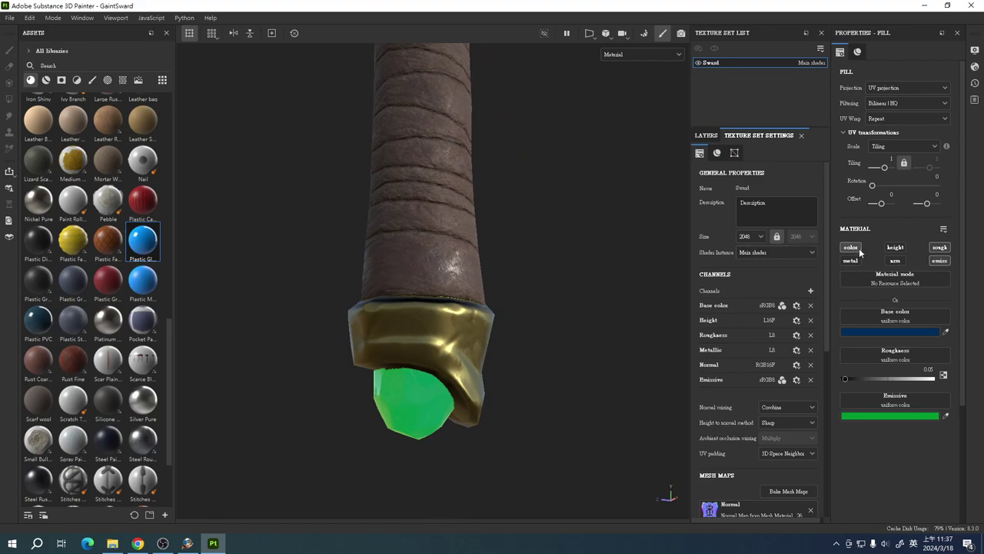
left_click(811, 292)
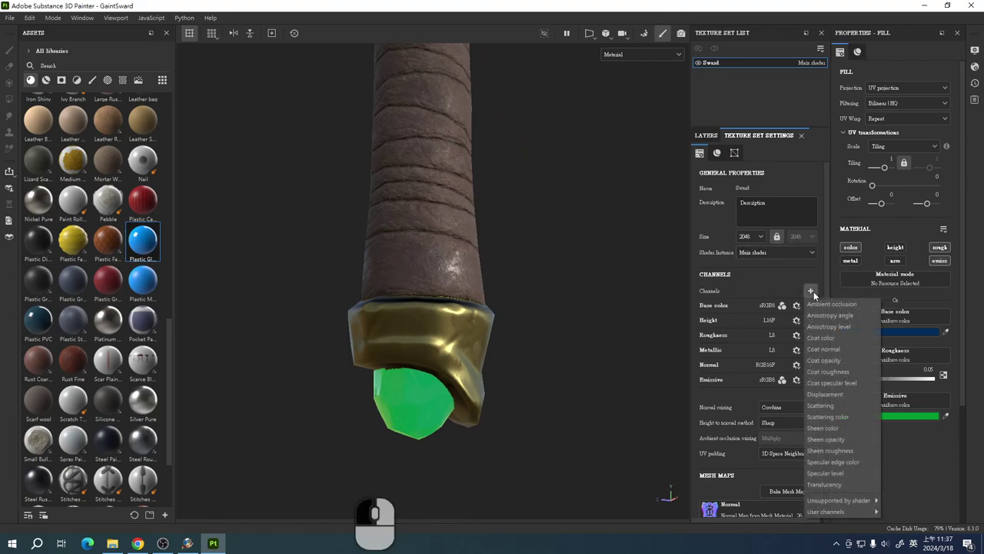
left_click(845, 483)
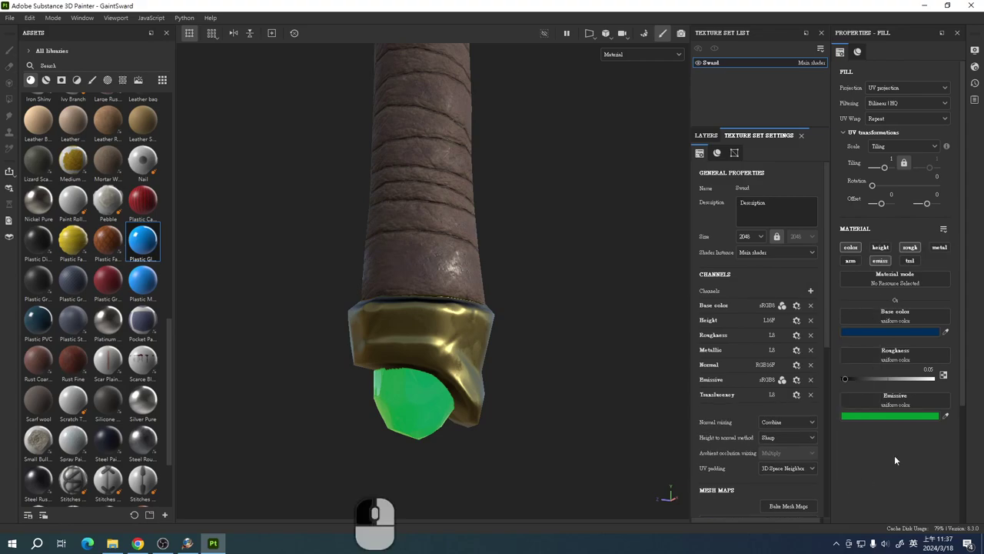
left_click(912, 261)
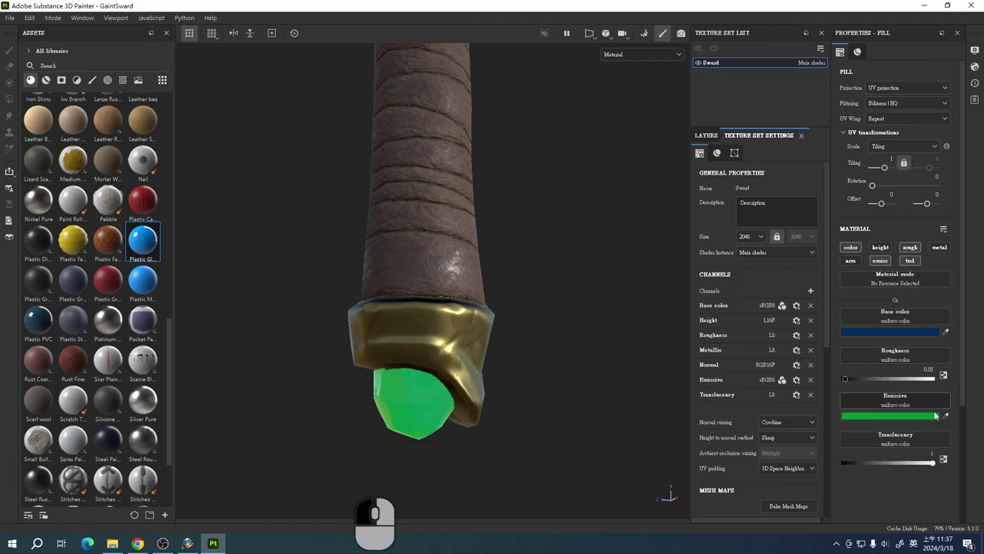
left_click_drag(930, 464, 835, 469)
left_click_drag(585, 461, 934, 464, "alt")
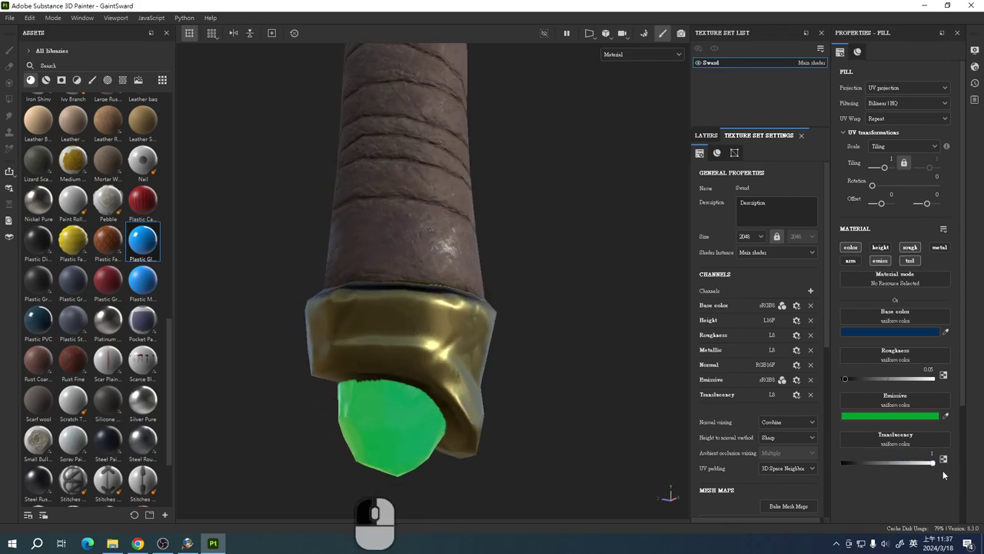
left_click(810, 395)
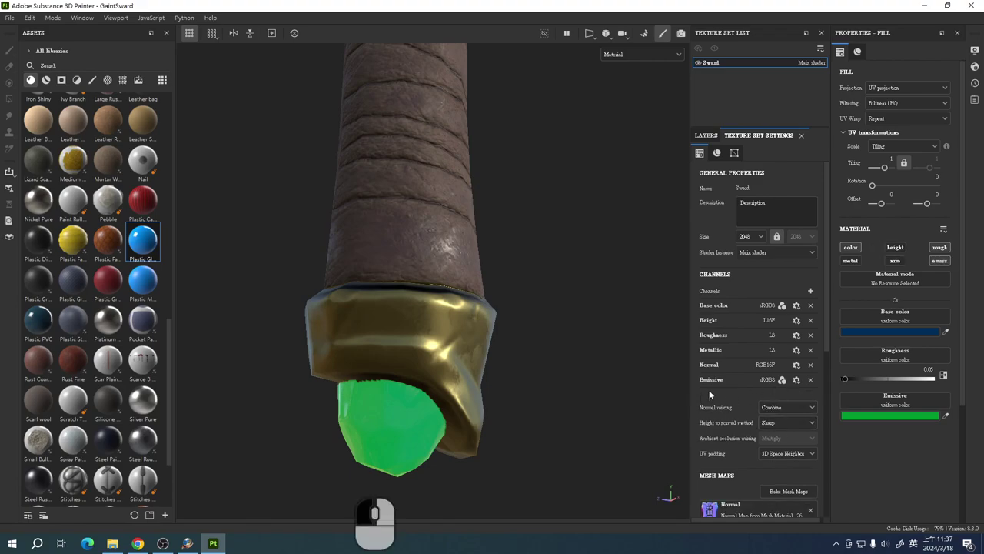
- Examine the glowing gem and grip from several angles, and review the Steel Painted layer and its mask in the layer stack
left_click_drag(517, 302, 507, 403, "alt")
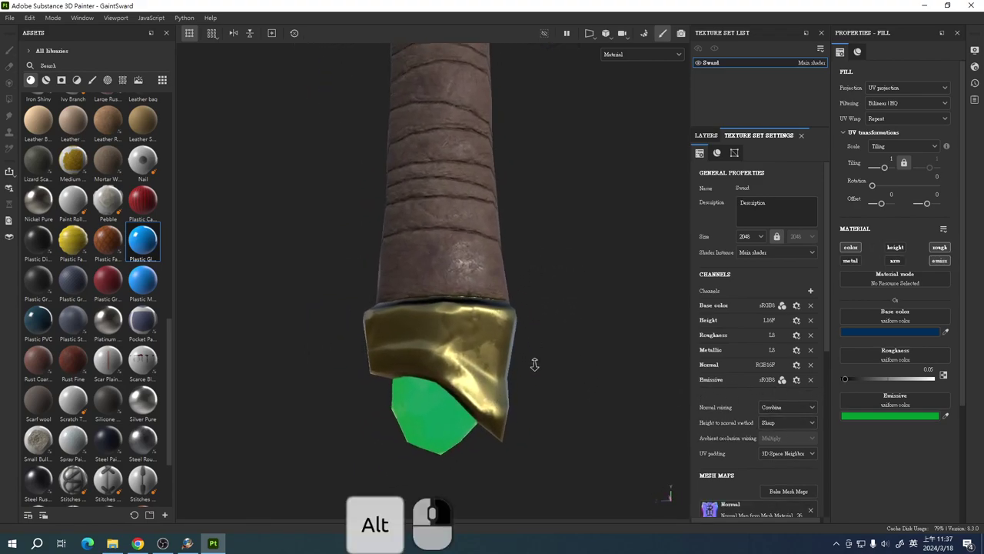
scroll(544, 209, "down", 2)
scroll(646, 246, "up", 2)
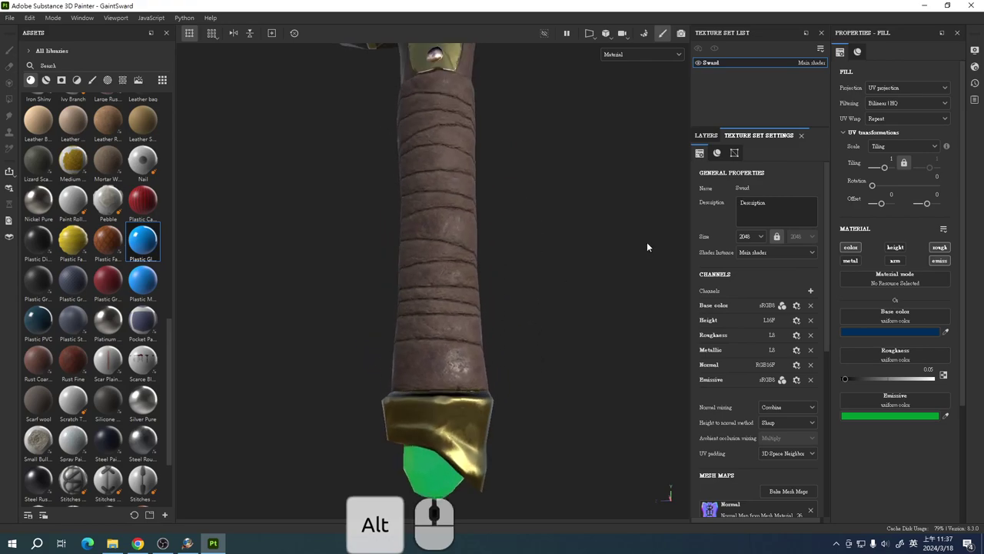
left_click(706, 137)
left_click_drag(451, 432, 675, 358, "alt")
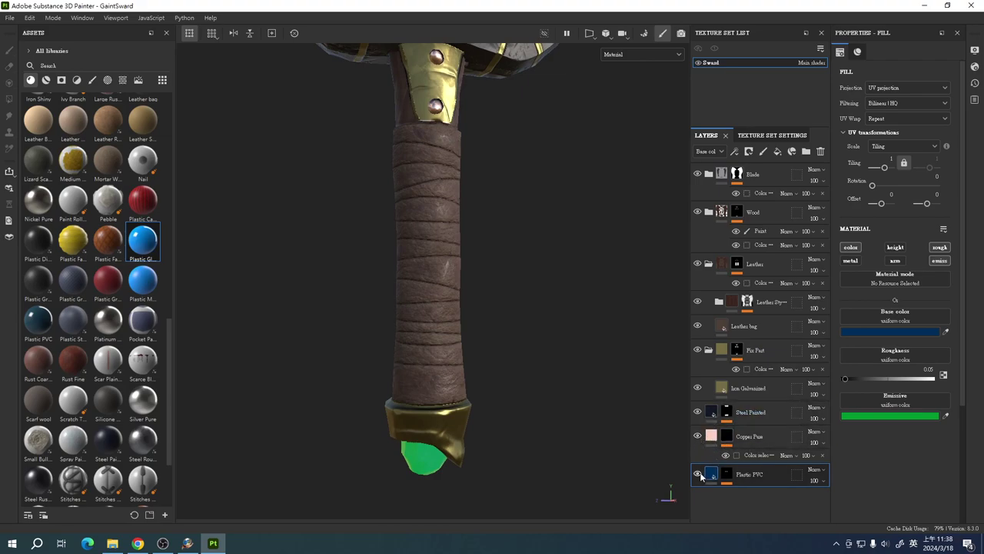
left_click(752, 419)
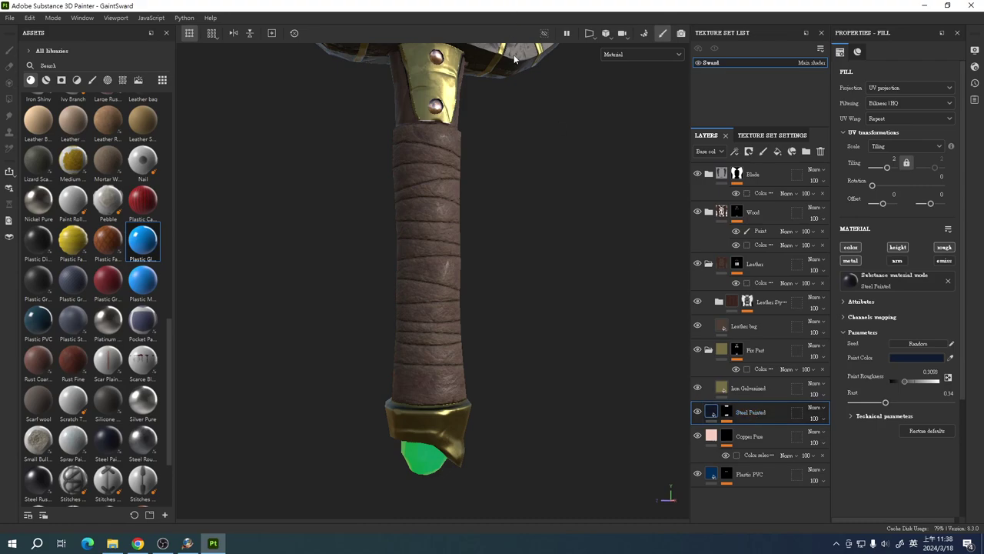
mouse_move(750, 412)
left_mouse_down()
mouse_move(765, 360)
mouse_move(766, 415)
left_mouse_up()
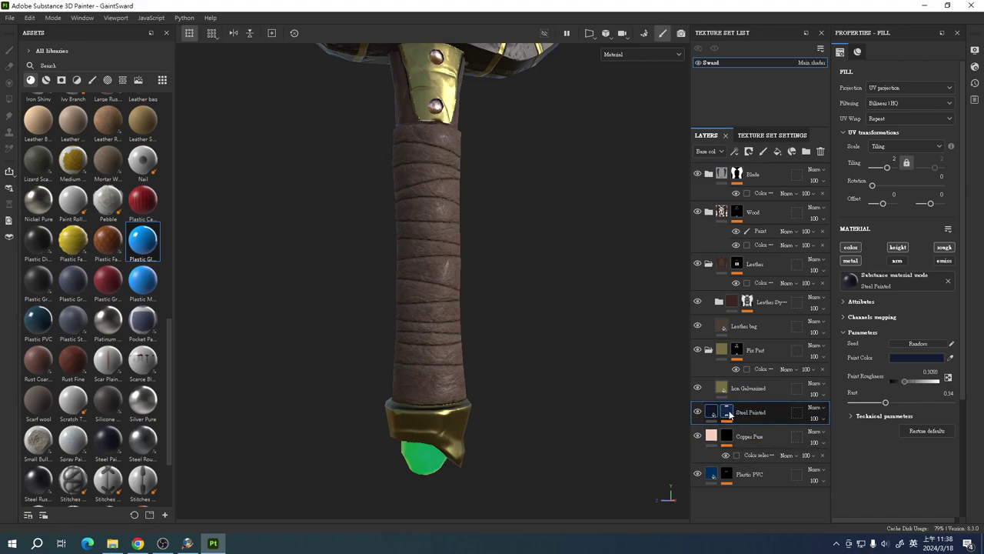
left_click_drag(731, 415, 741, 415)
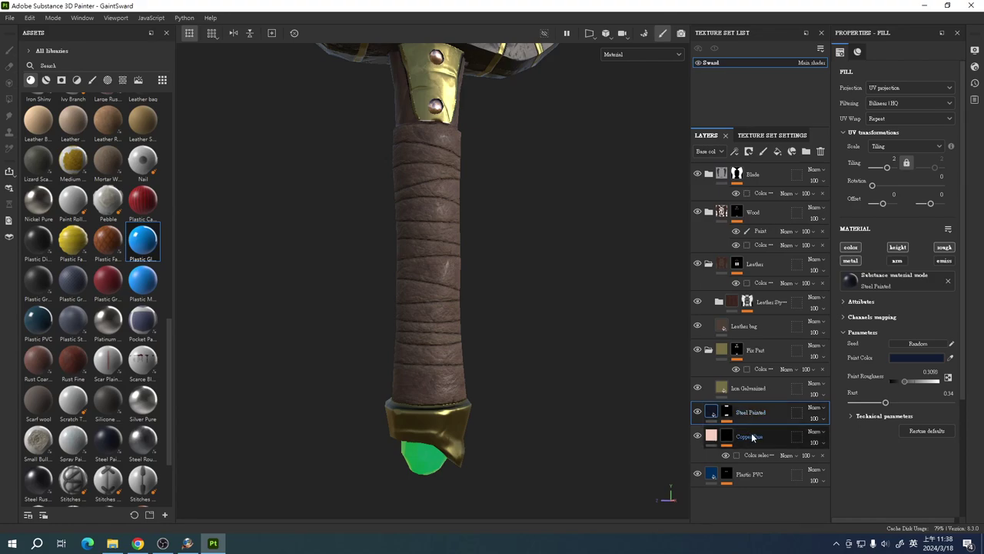
- Move the Copper Pure layer into the Fix Part folder and add the rivets' yellow ID color to the folder's color selection mask
left_click_drag(752, 438, 761, 385)
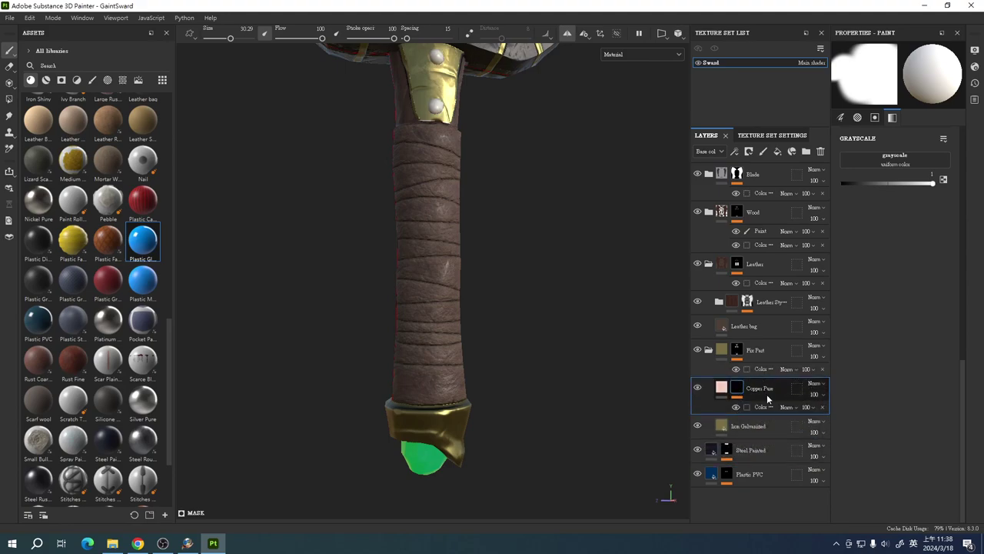
left_click(758, 357)
left_click(773, 369)
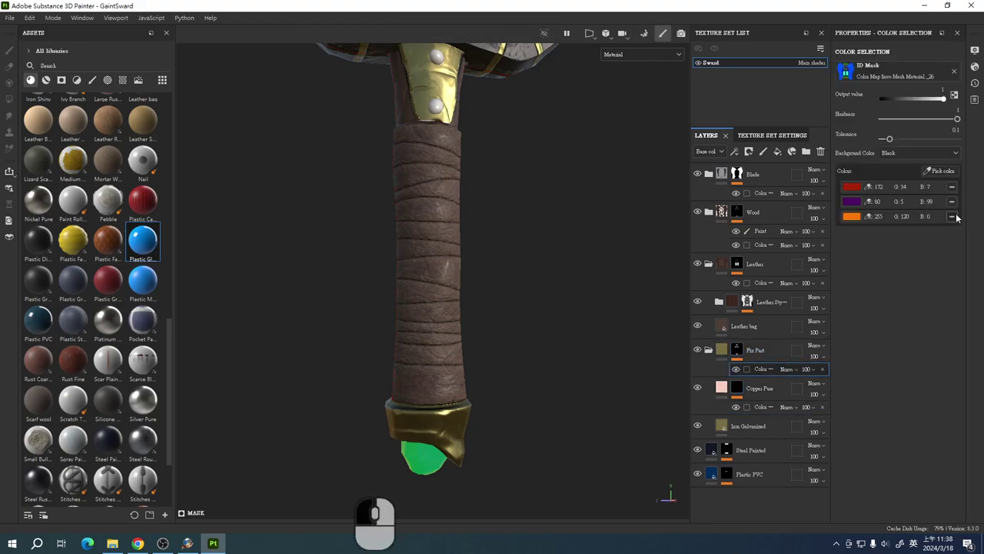
left_click(946, 172)
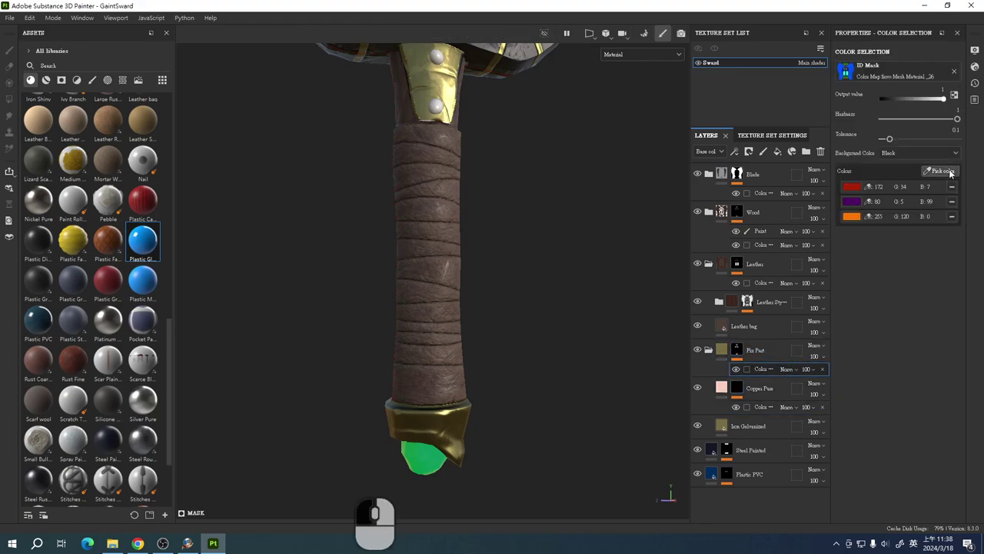
left_click(441, 99)
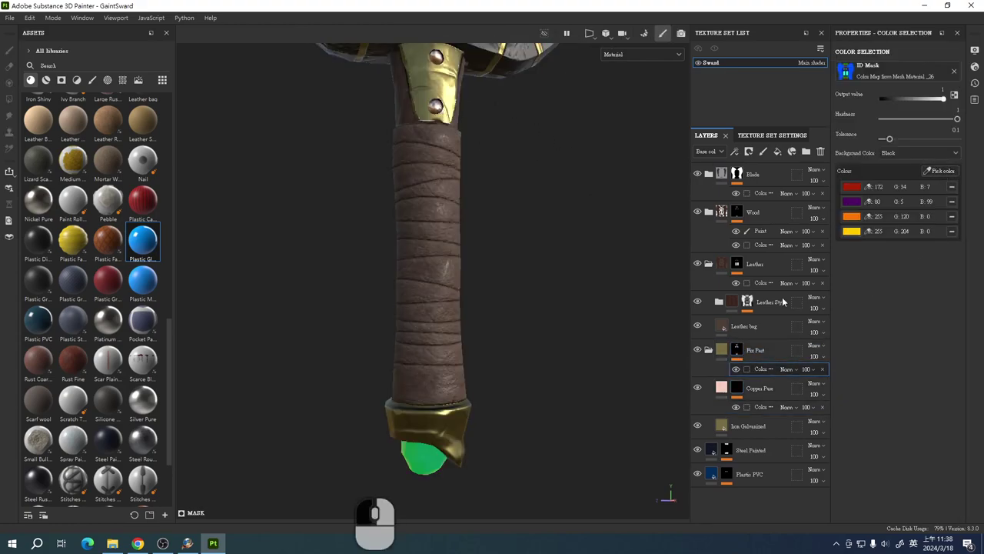
- Try removing the Copper Pure layer's mask and undo the removal
left_click(738, 389)
right_click(738, 389)
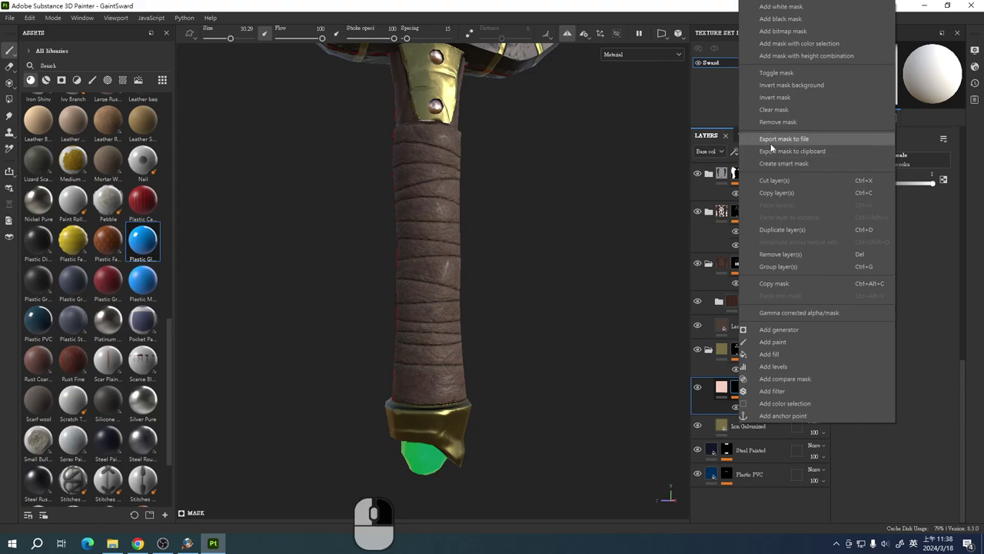
left_click(783, 123)
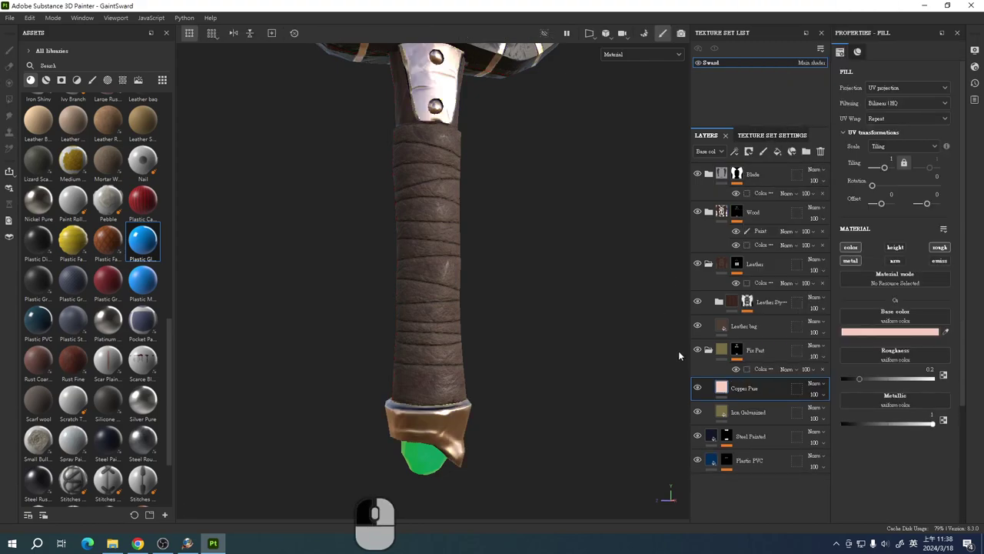
key("ctrl+z")
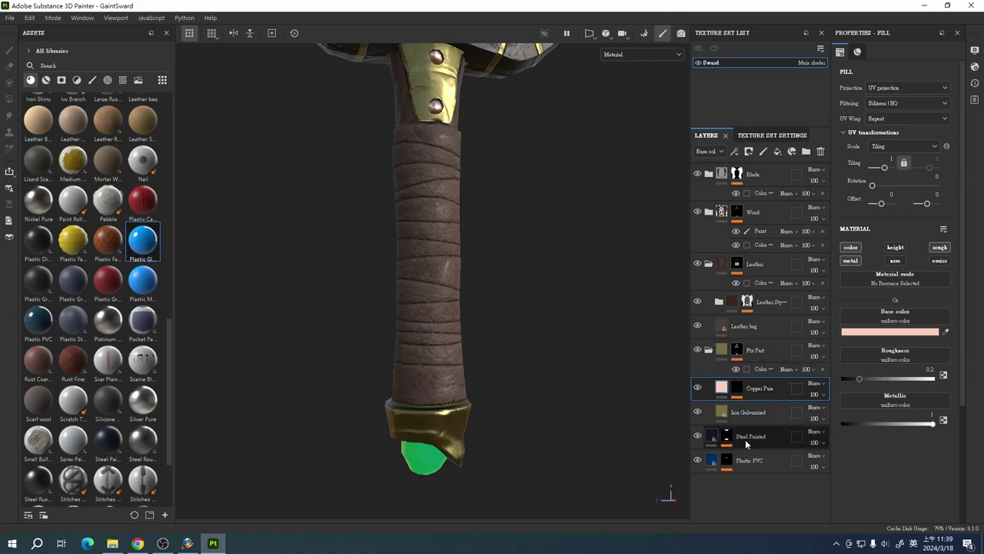
- Move the Steel Painted layer into the Fix Part folder above Copper Pure and add the crossguard's green ID color to the folder's mask
left_click_drag(744, 436, 742, 380)
left_click(740, 353)
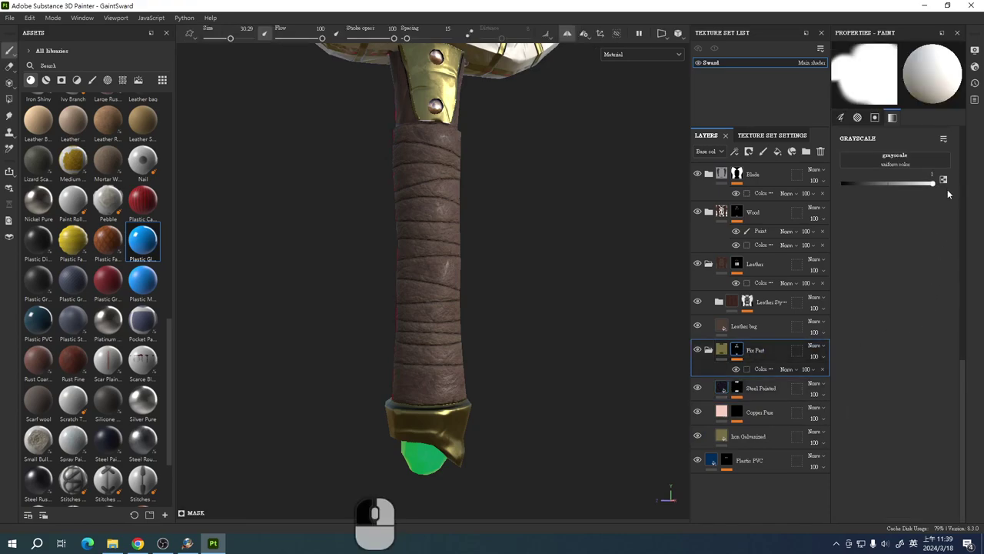
left_click(763, 369)
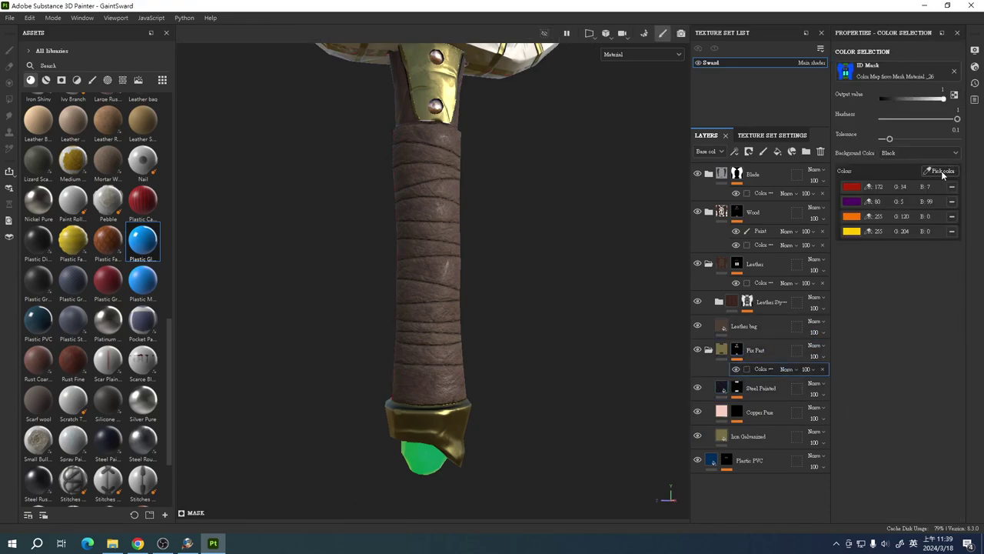
left_click(941, 171)
left_click(527, 62)
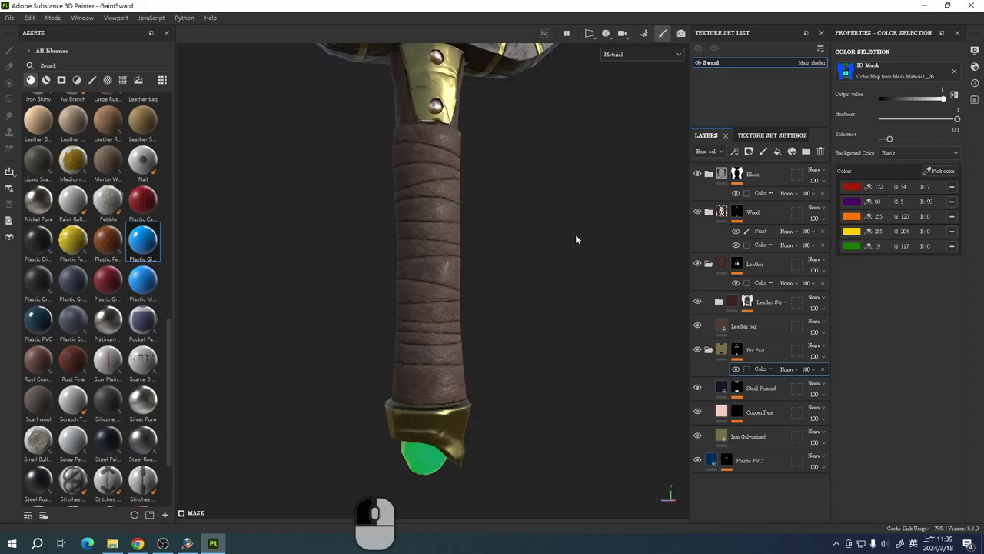
- Examine the crossguard, rivets and grip on the model and preview the Steel Painted layer's mask
left_click_drag(560, 255, 525, 356, "alt")
mouse_move(525, 356)
right_mouse_down("alt")
mouse_move(549, 371)
mouse_move(542, 362)
right_mouse_up("alt")
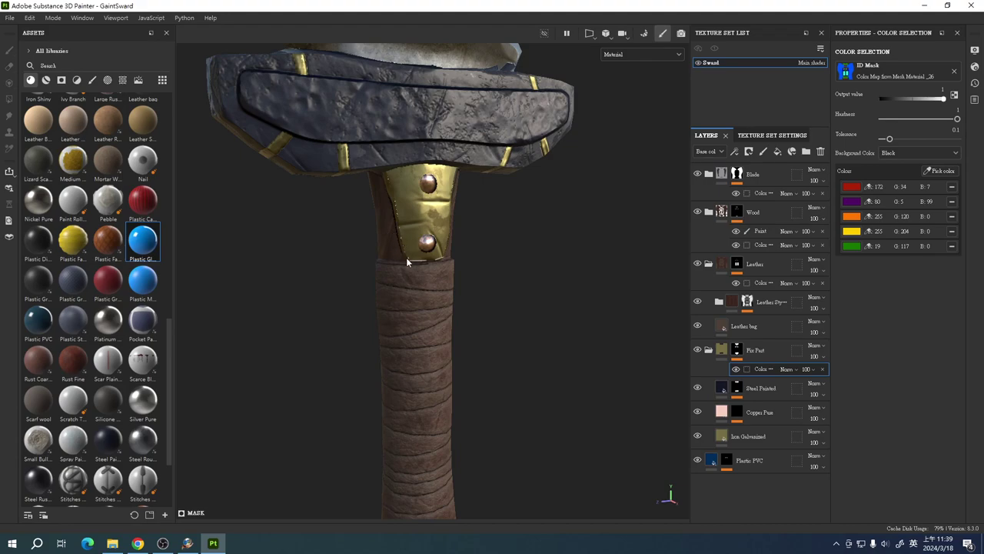
middle_click_drag(598, 405, 573, 317, "alt")
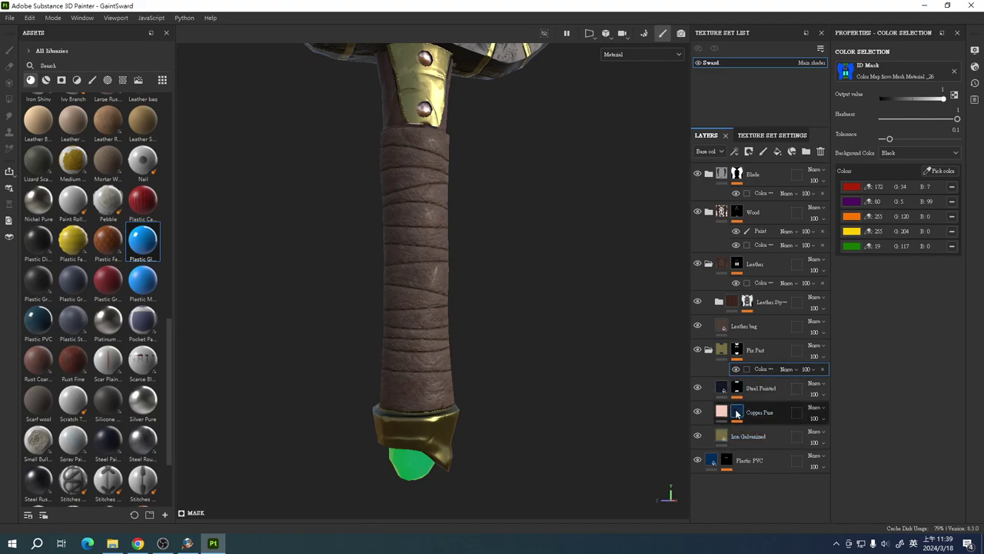
mouse_move(735, 386)
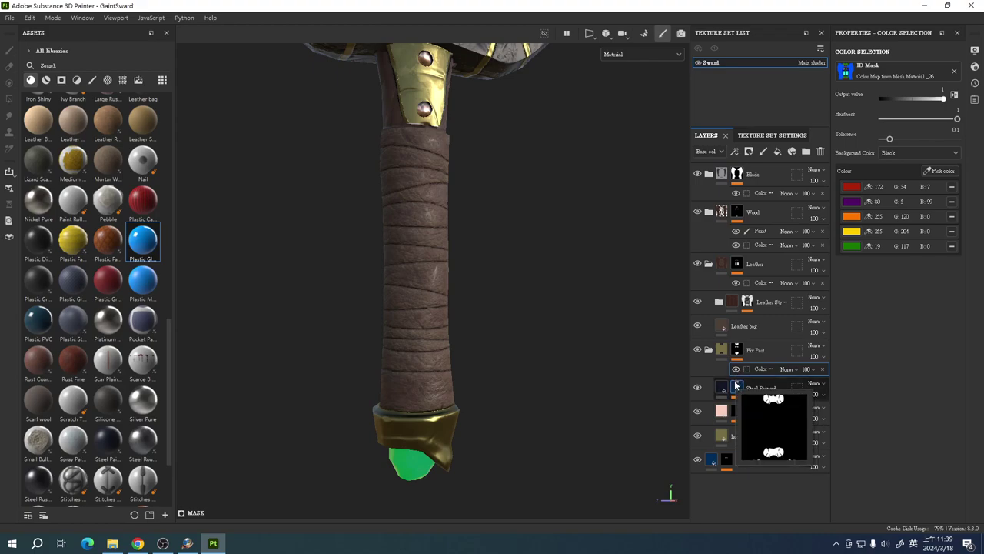
- Add the Rust Fine material as a new layer above Steel Painted inside the Fix Part folder
mouse_move(725, 413)
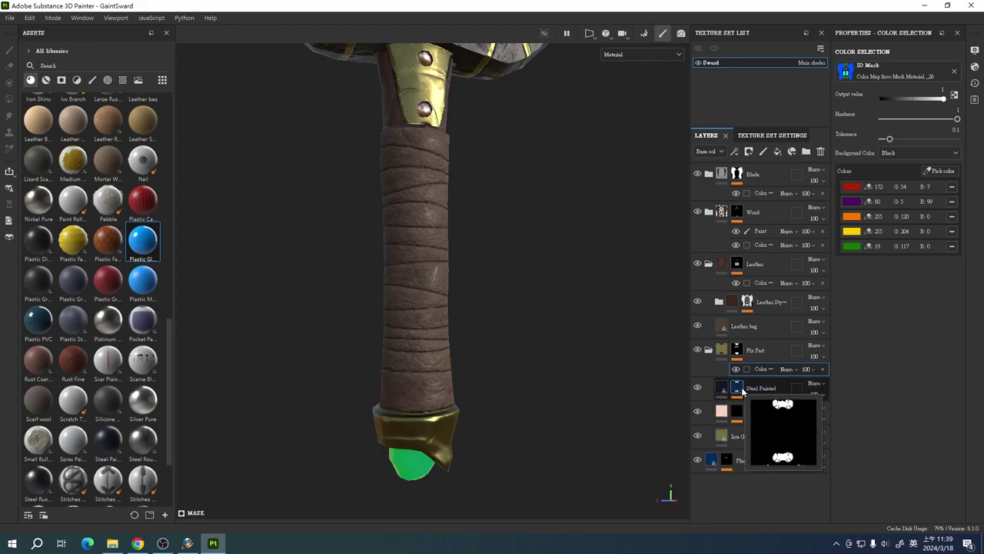
mouse_move(741, 353)
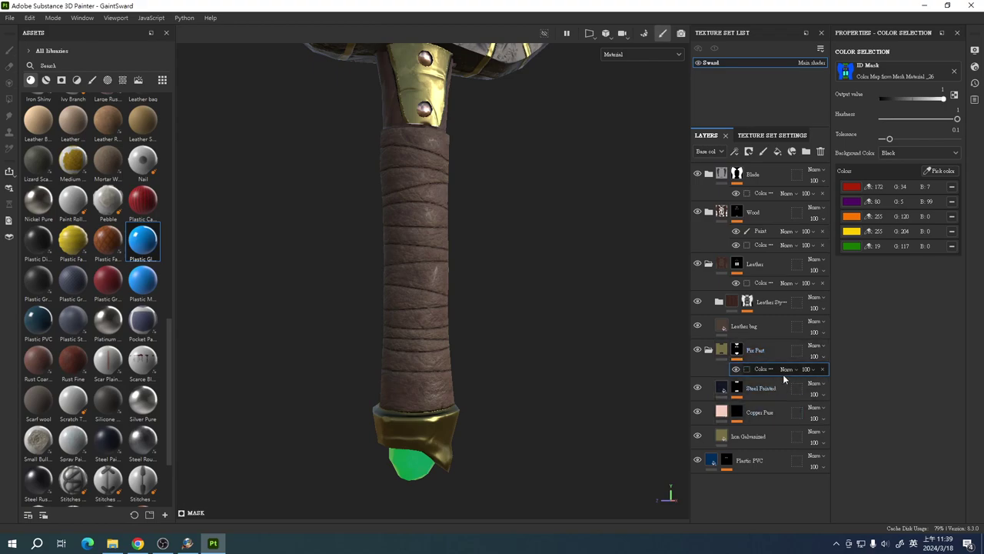
left_click(726, 354)
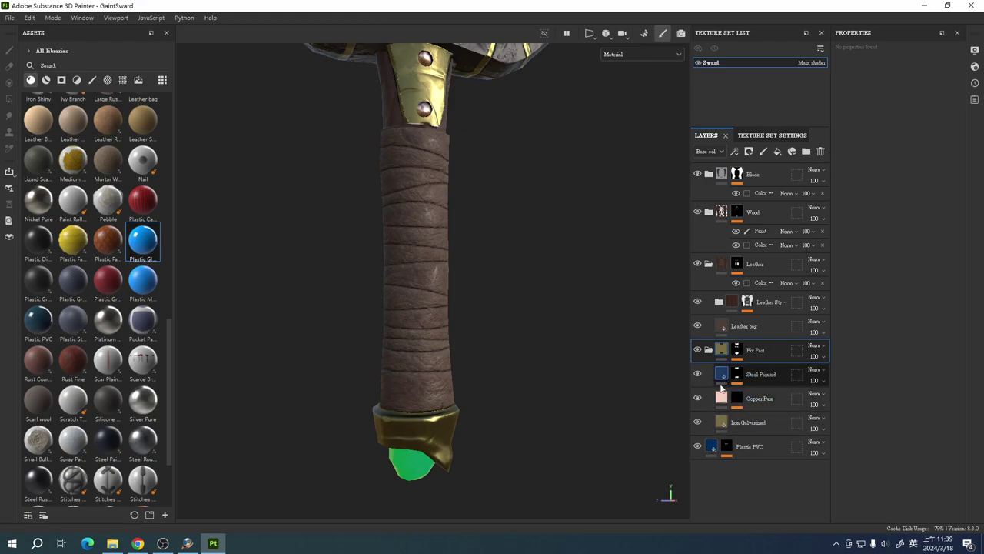
left_click(758, 370)
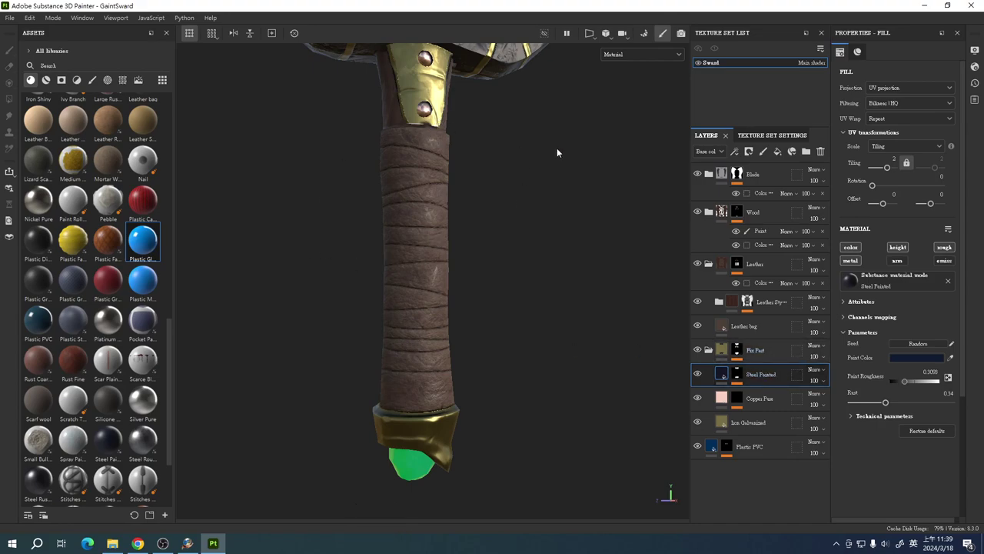
middle_click_drag(533, 205, 529, 277, "alt")
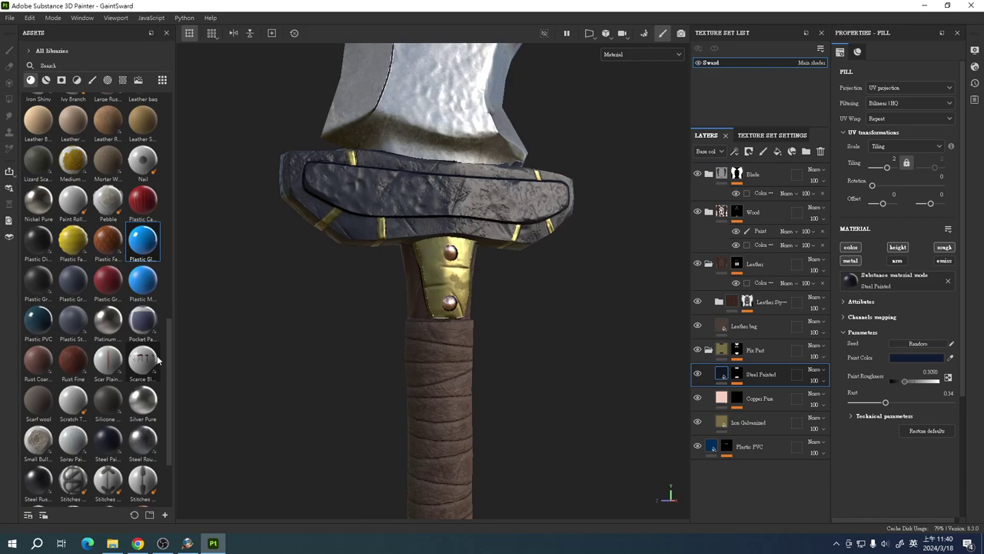
scroll(157, 355, "down", 3)
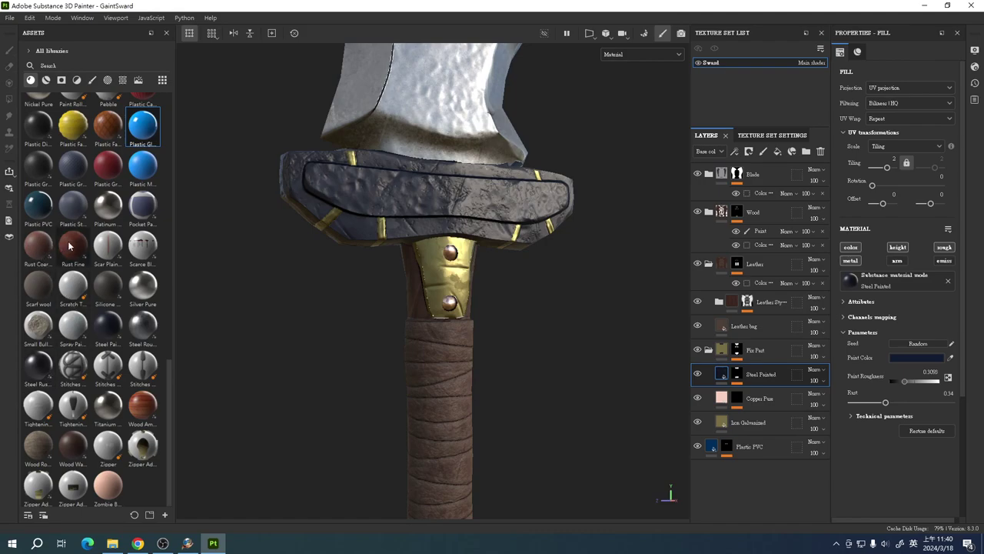
mouse_move(69, 245)
mouse_move(68, 245)
left_mouse_down()
mouse_move(727, 389)
mouse_move(769, 377)
mouse_move(771, 364)
left_mouse_up()
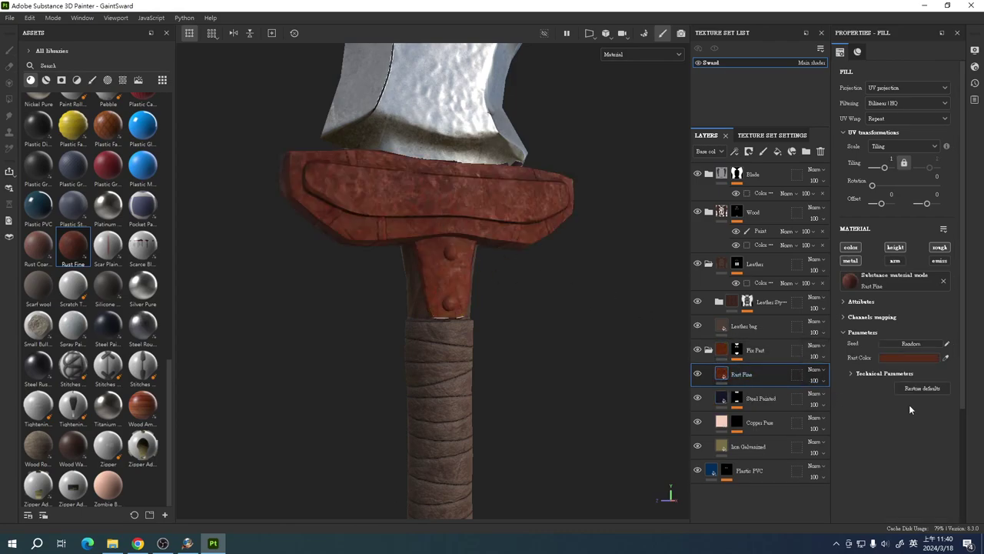
- Search the smart masks for "cav" and apply the Cavity Rust mask to the Rust Fine layer
left_click(62, 80)
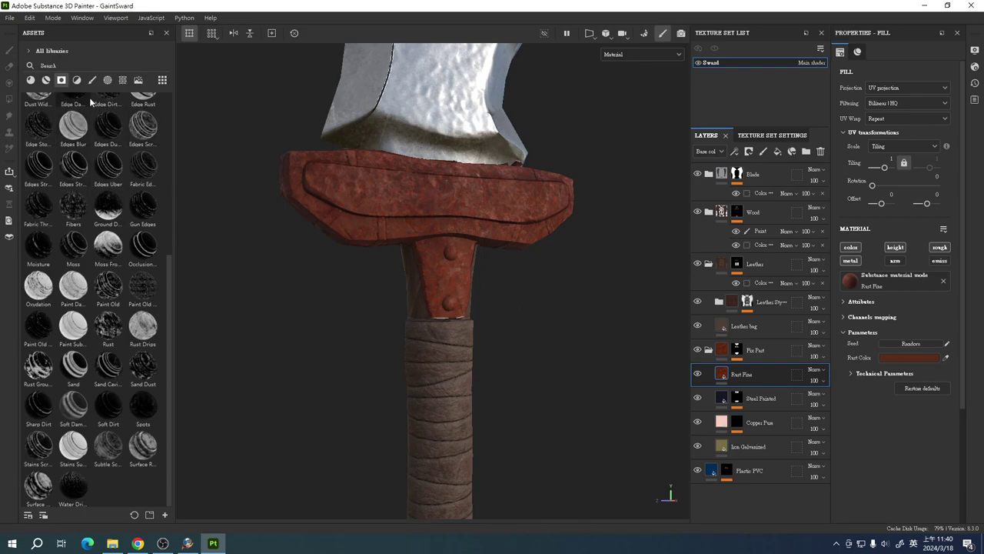
left_click(51, 66)
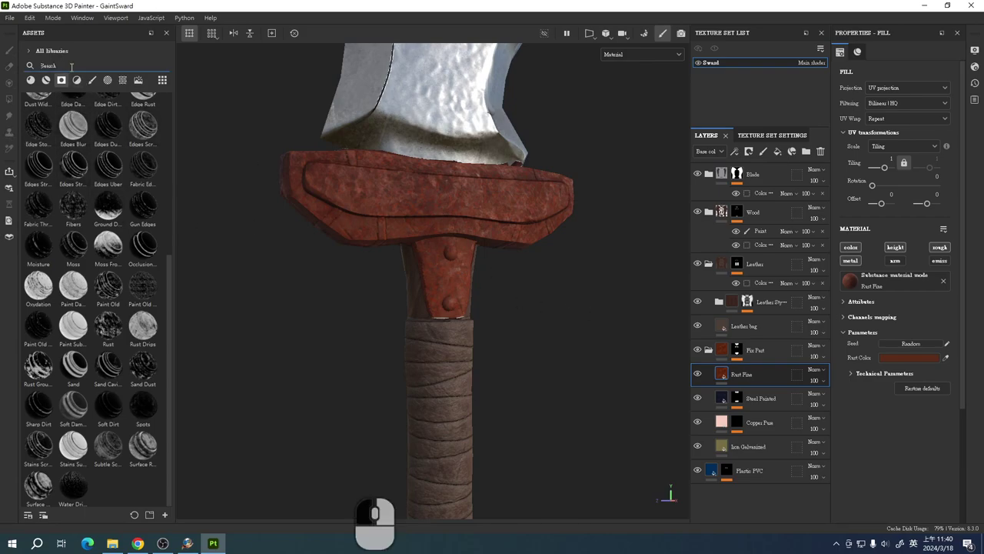
type("cav")
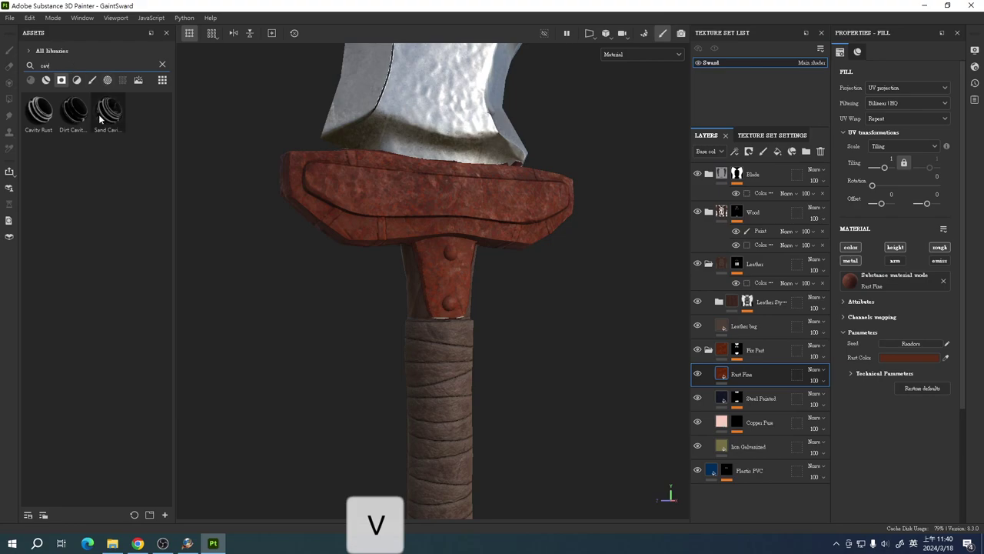
mouse_move(101, 118)
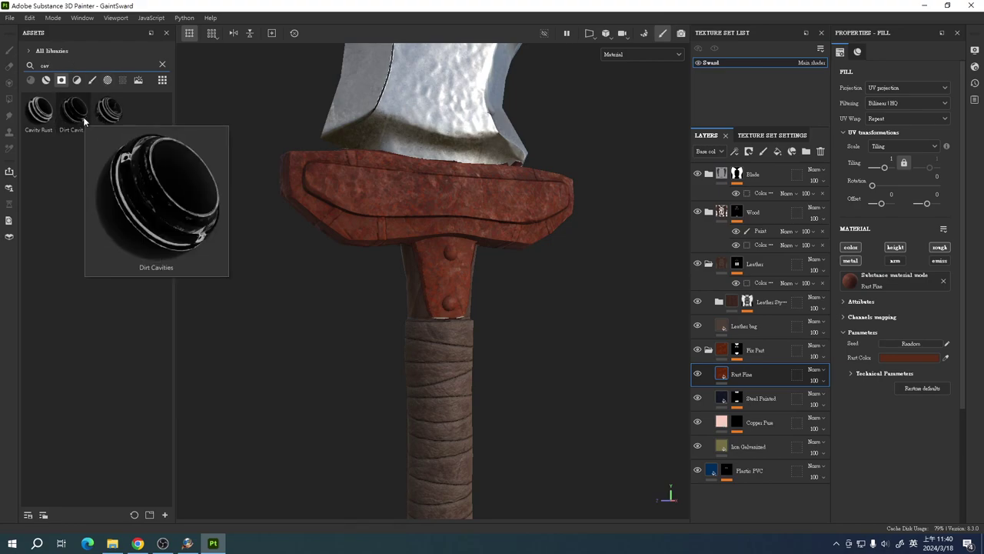
mouse_move(44, 116)
left_mouse_down()
mouse_move(547, 315)
mouse_move(784, 378)
mouse_move(772, 375)
left_mouse_up()
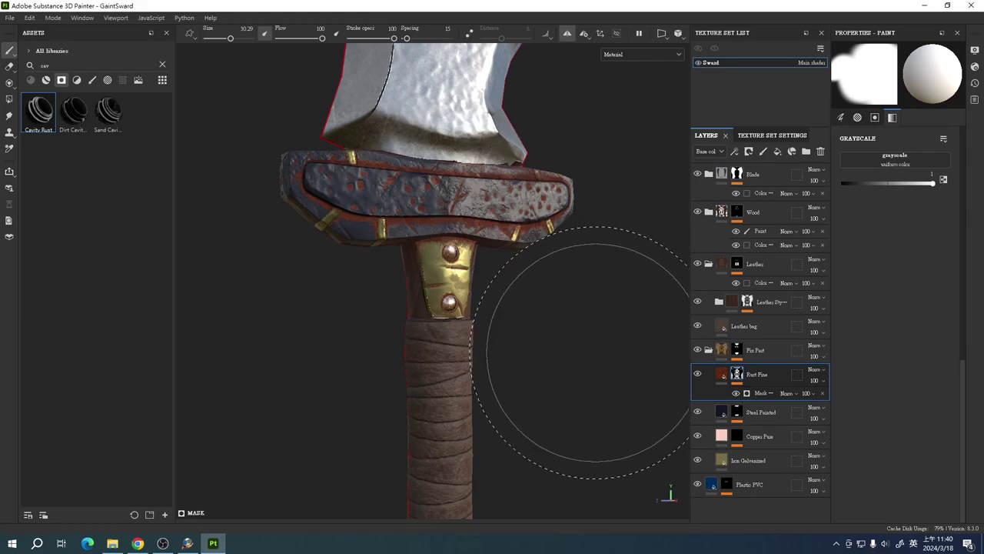
- Change the Rust Fine layer's Rust Color to a muted dark brown and randomize its seed
left_click(725, 376)
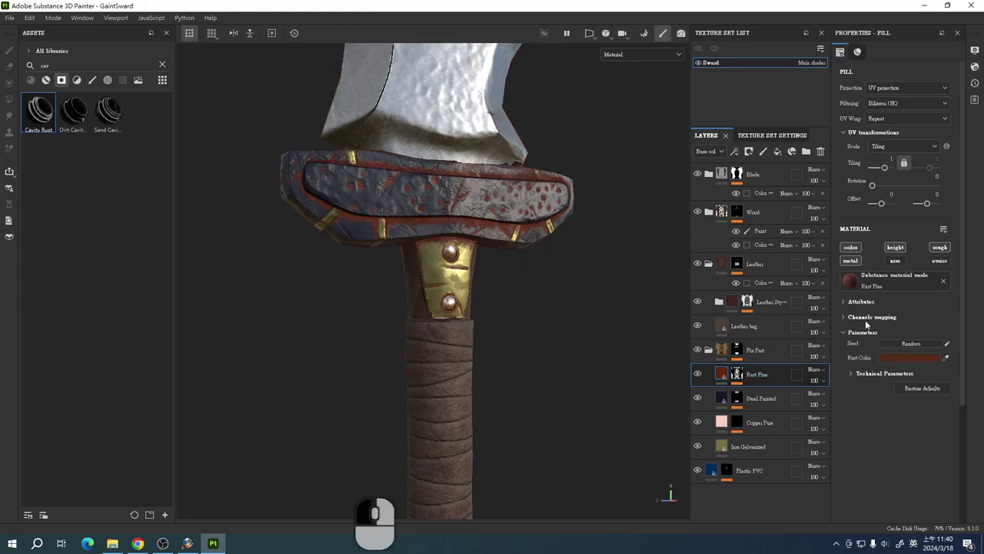
left_click(911, 357)
left_click_drag(851, 373, 834, 374)
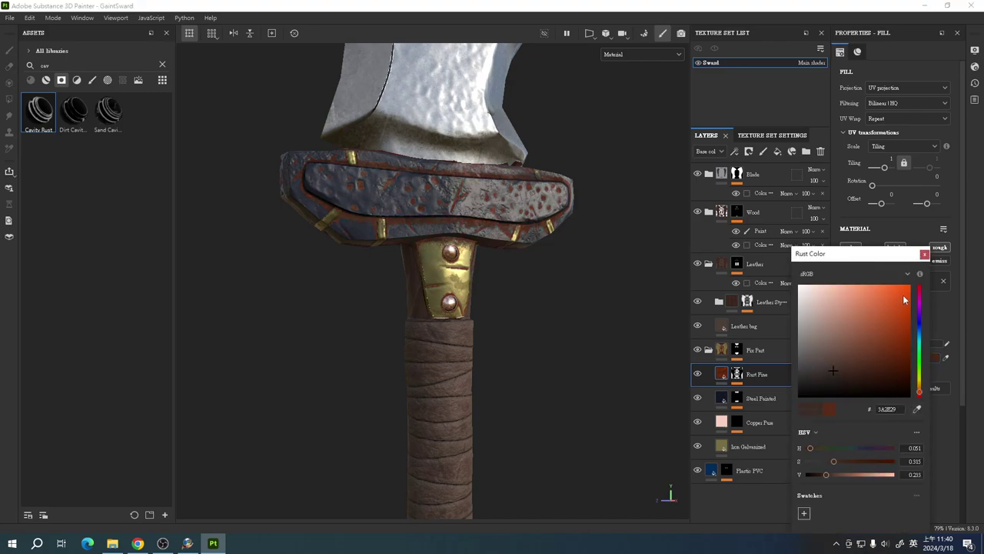
left_click(925, 254)
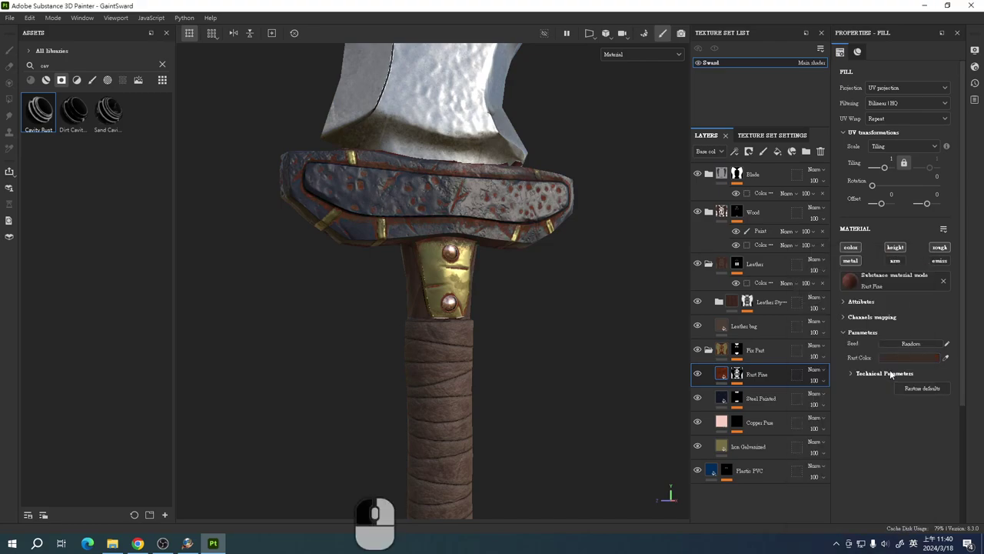
left_click(925, 345)
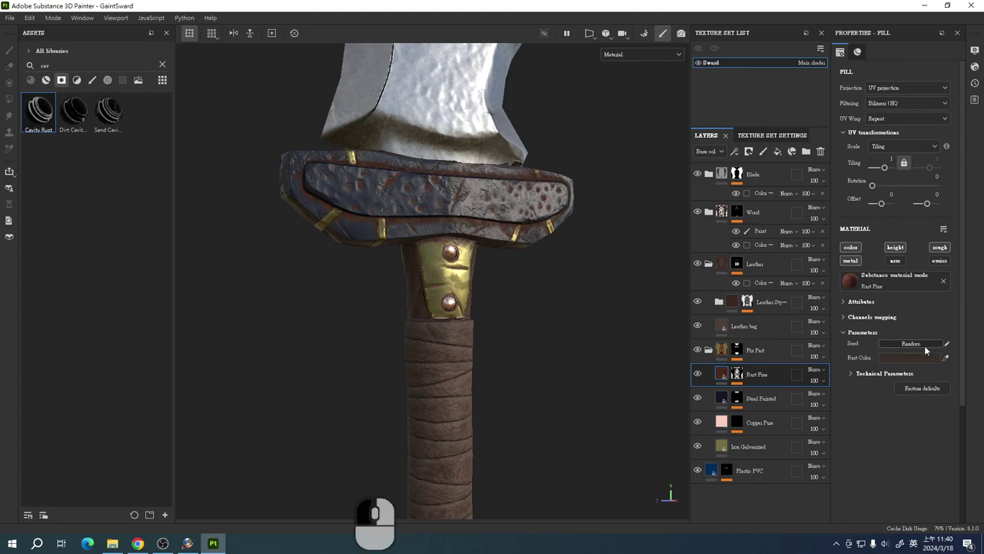
left_click(851, 373)
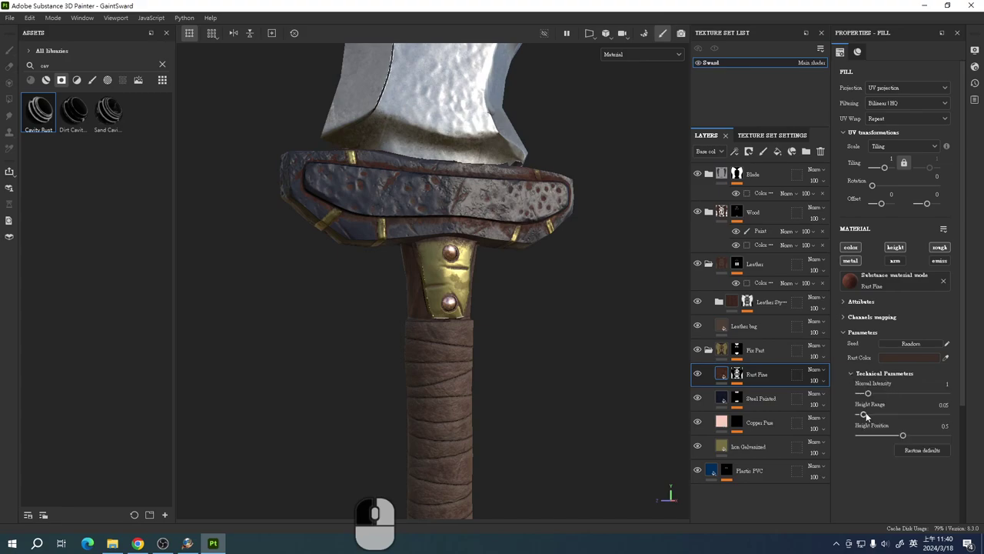
left_click(851, 375)
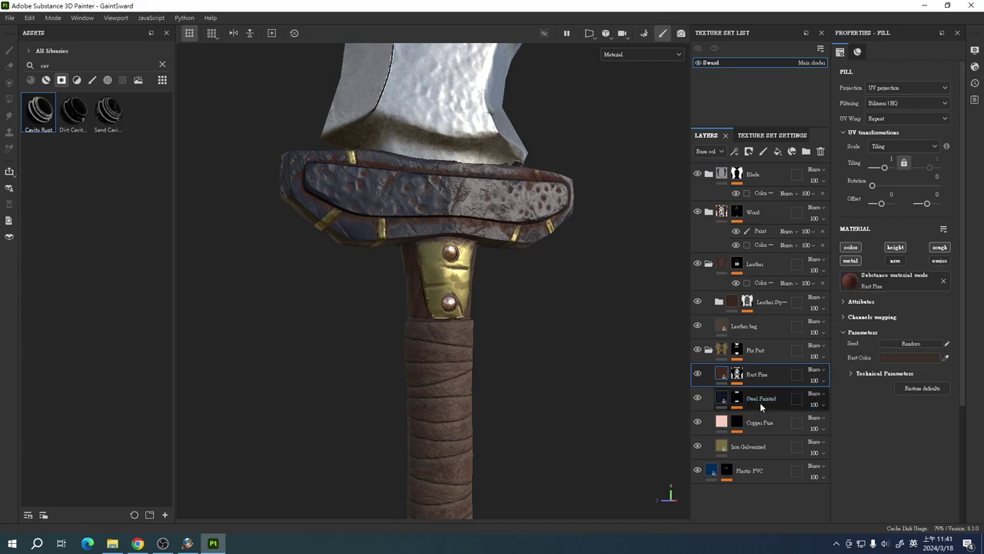
- Try the Multiply, Overlay and Screen blend modes on the Rust Fine layer and return it to Normal
left_click(824, 370)
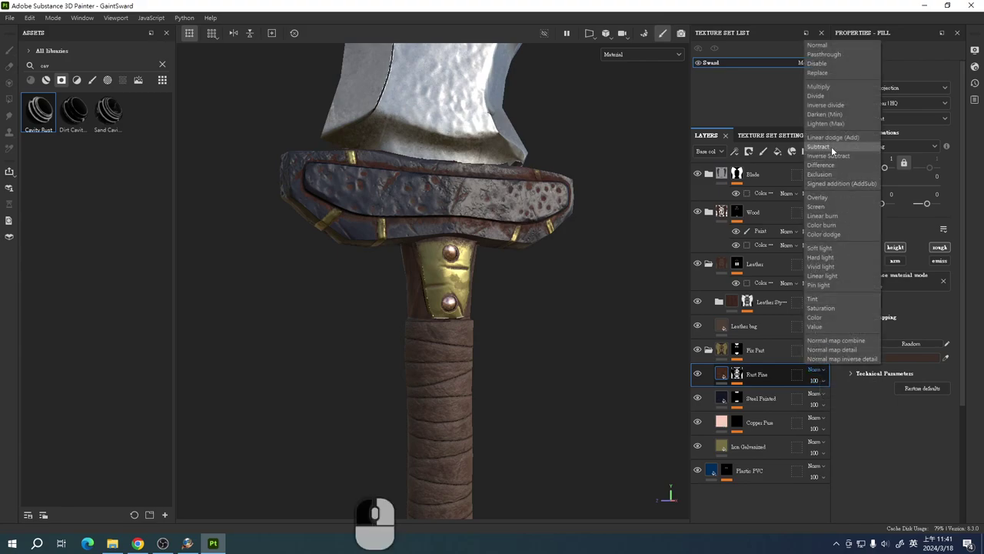
left_click(830, 87)
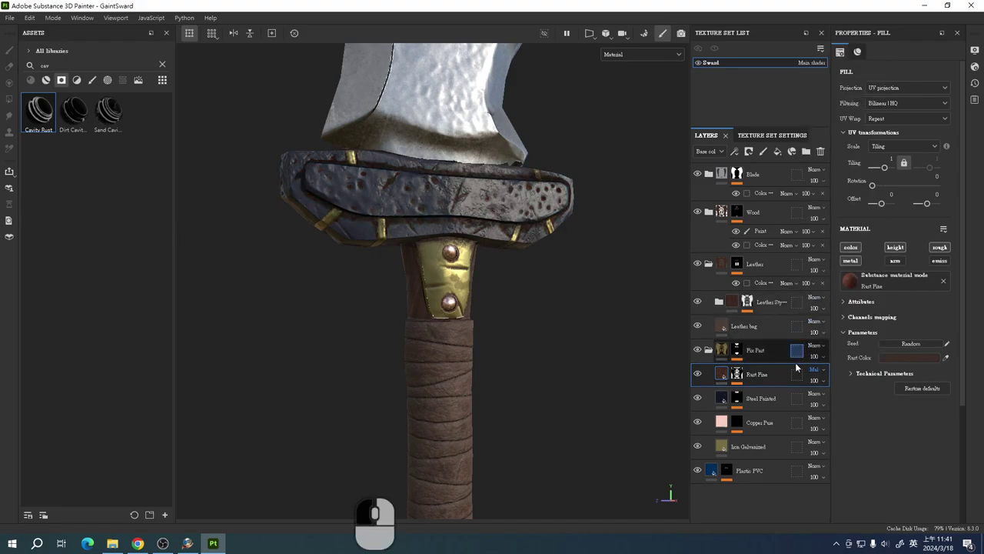
left_click(820, 370)
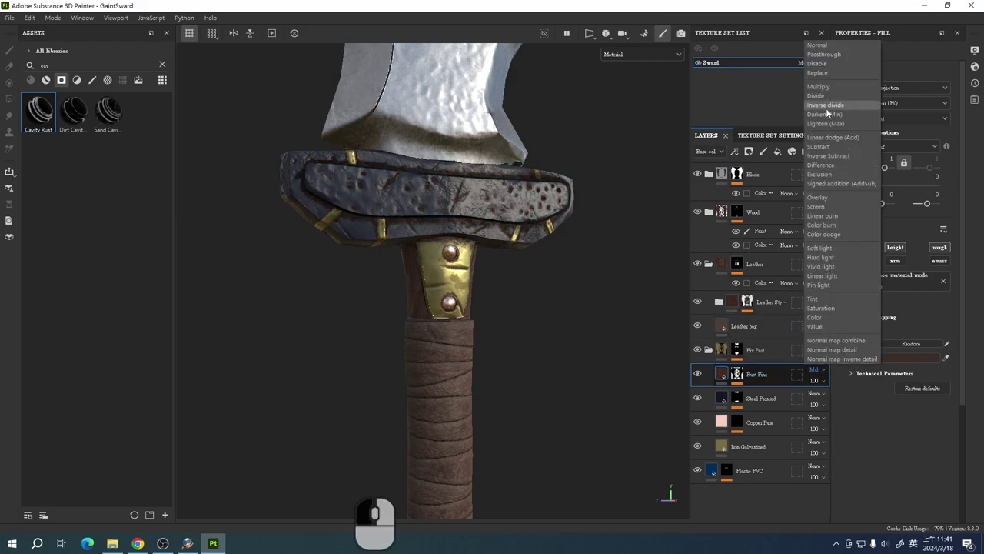
left_click(831, 195)
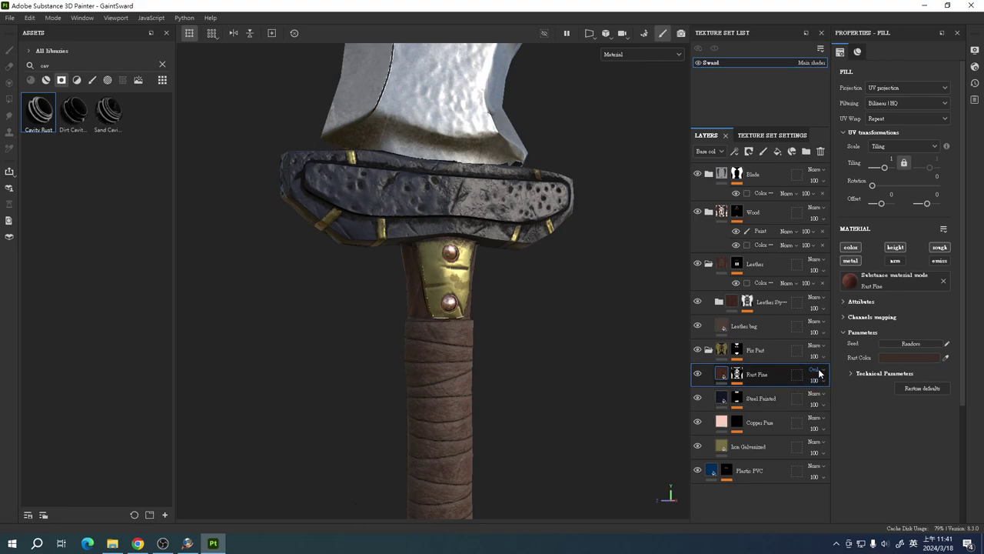
left_click(817, 369)
left_click(830, 205)
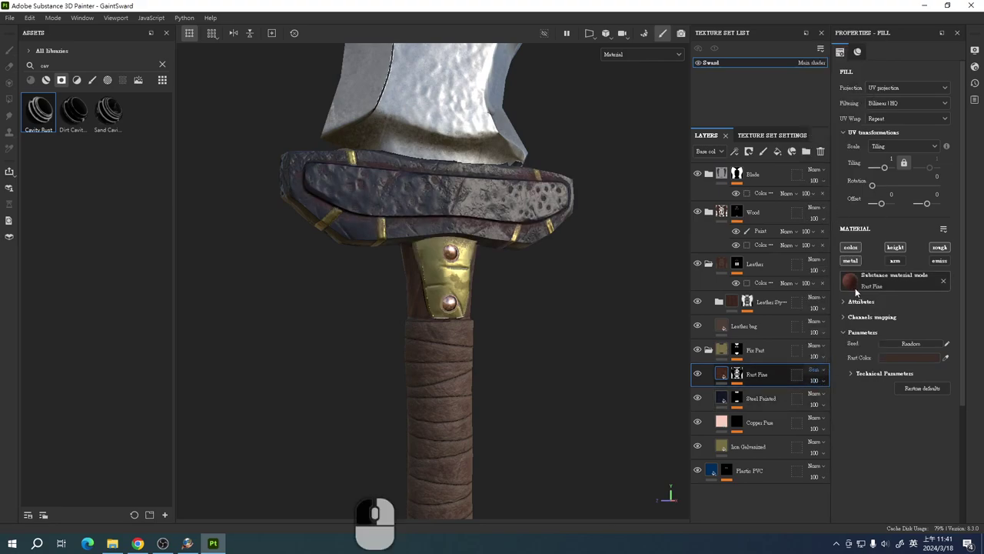
left_click(819, 371)
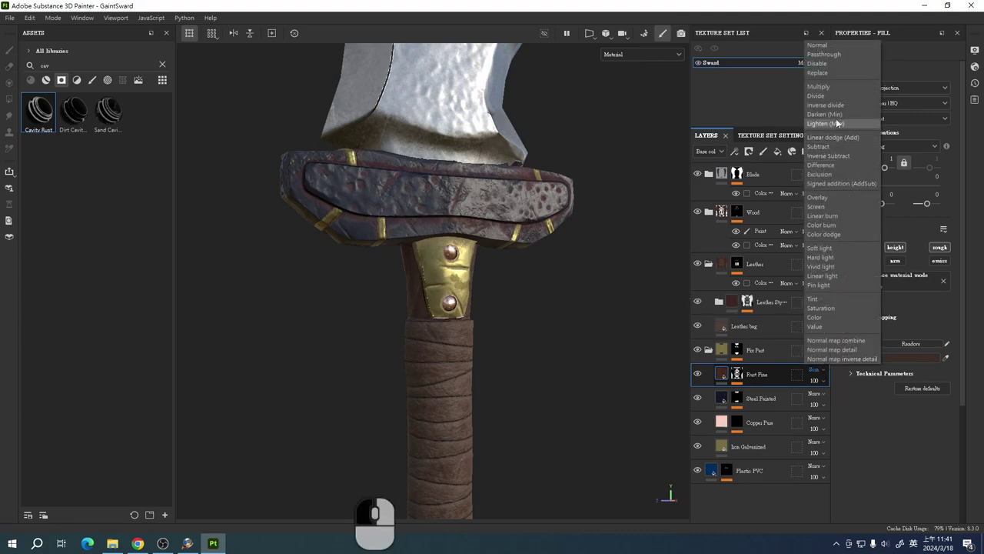
left_click(834, 46)
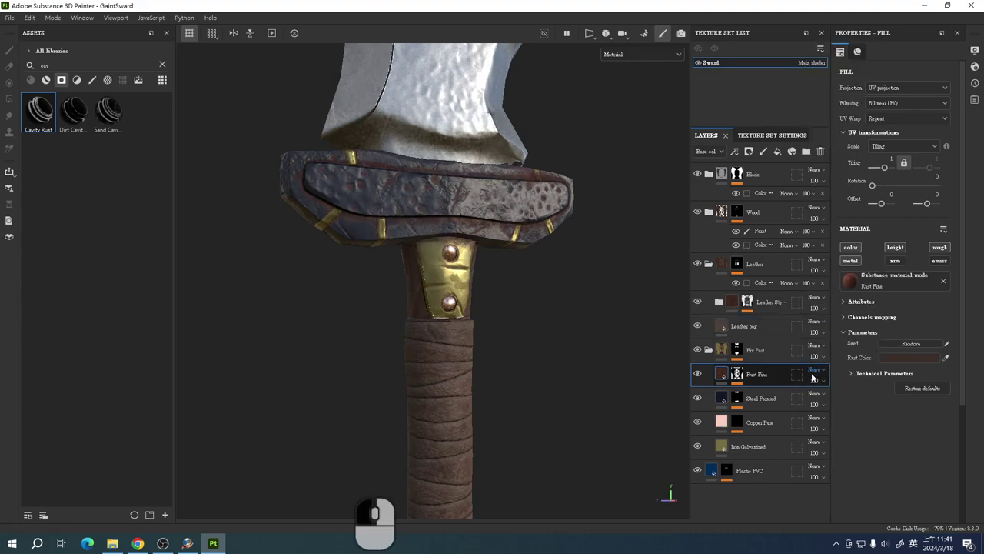
- Lower the Rust Fine layer's opacity to 64
left_click(819, 381)
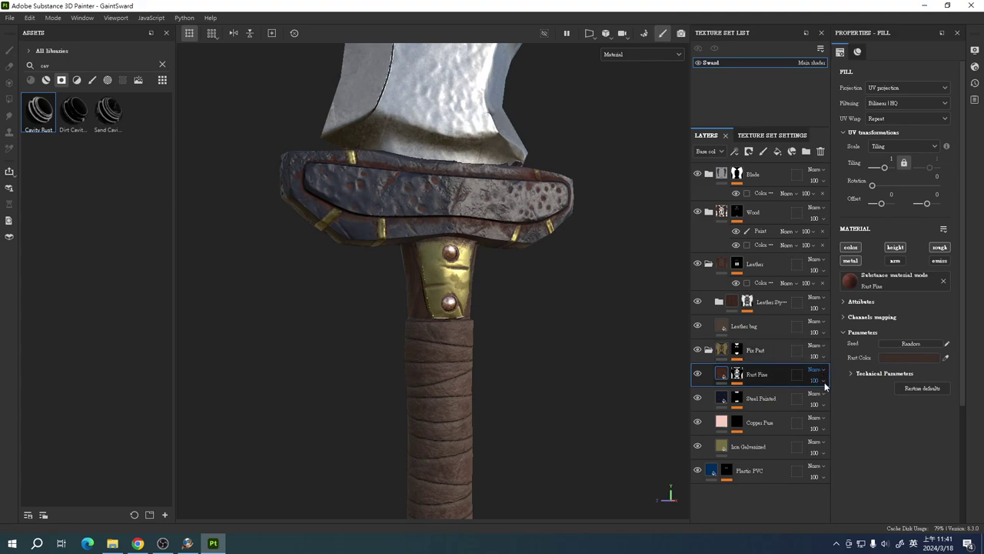
left_click_drag(850, 403, 826, 403)
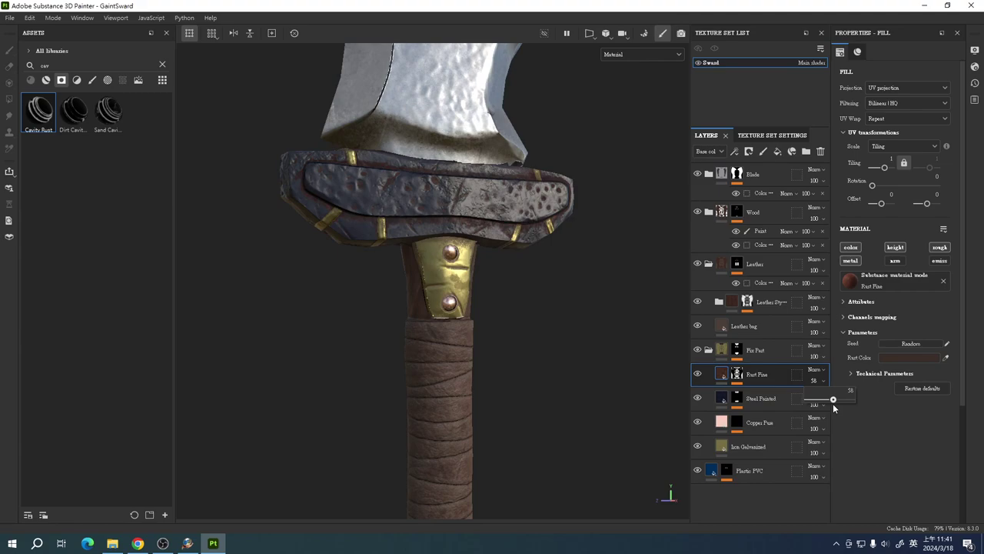
left_click_drag(835, 403, 835, 403)
- Inspect the grip and pommel from several angles and compare them with the Rust Fine layer hidden and shown
left_click_drag(555, 331, 584, 383, "alt")
middle_click_drag(584, 383, 605, 353, "alt")
left_click_drag(605, 354, 386, 409, "alt")
mouse_move(525, 384)
right_mouse_down("shift")
mouse_move(508, 392)
mouse_move(537, 395)
right_mouse_up("shift")
left_click_drag(537, 395, 647, 373, "alt")
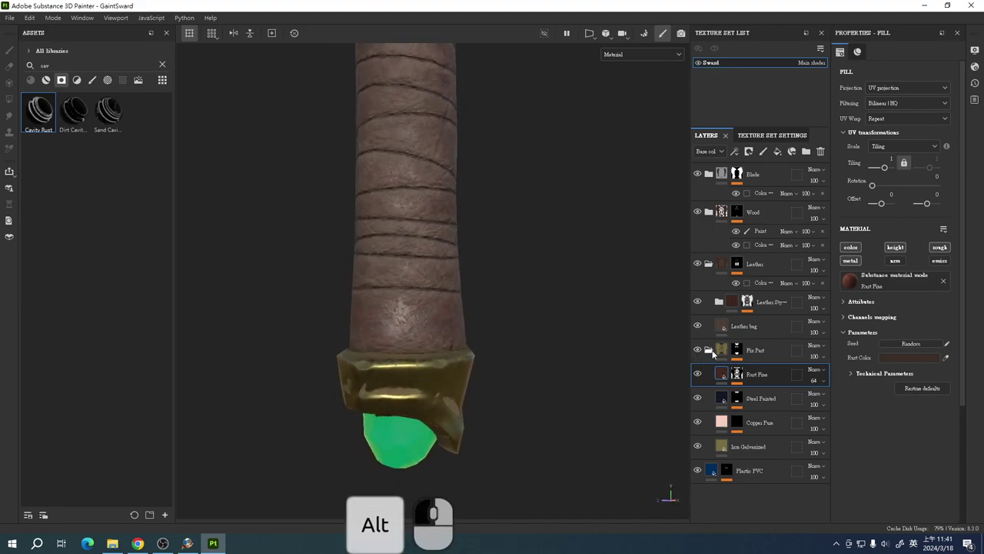
left_click(697, 374)
left_click(697, 374)
left_click(697, 374)
left_click(698, 374)
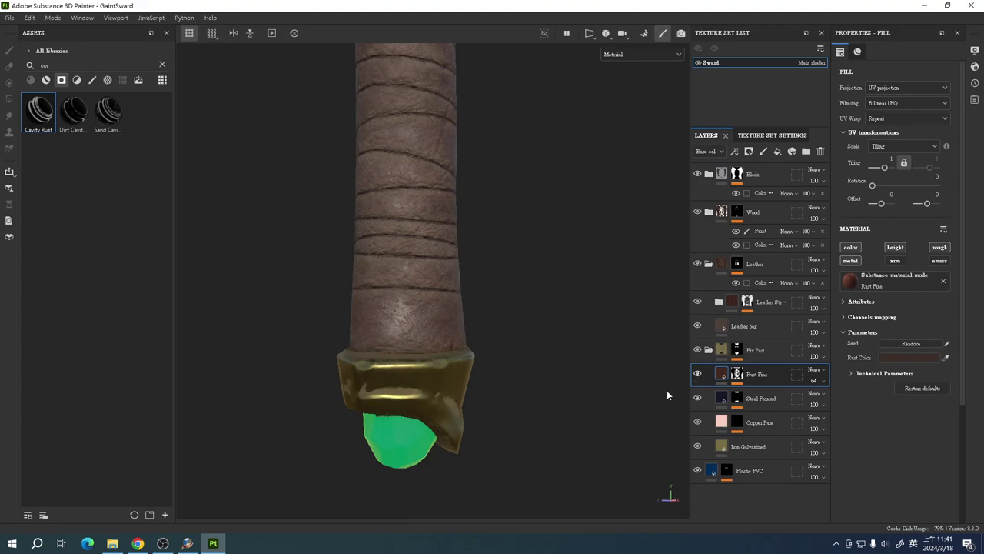
- Add a fill layer above Rust Fine in the Fix Part folder and disable its height, normal and emissive channels
middle_click_drag(540, 382, 538, 327, "alt")
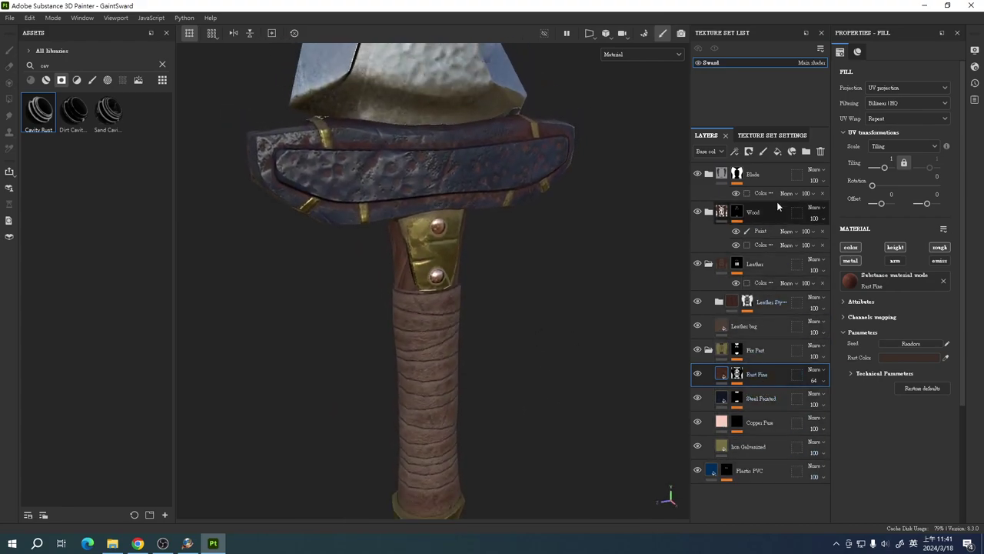
left_click(779, 152)
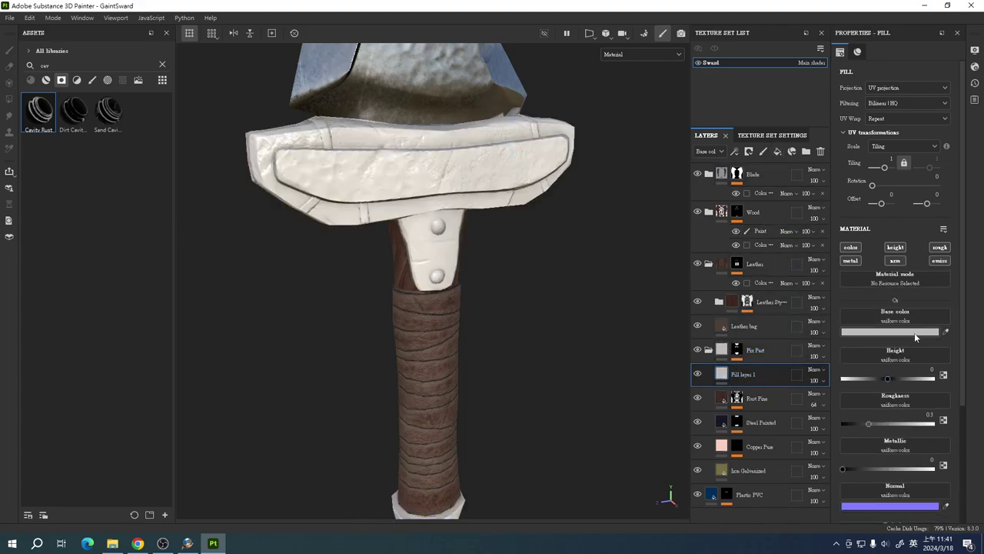
left_click(895, 246)
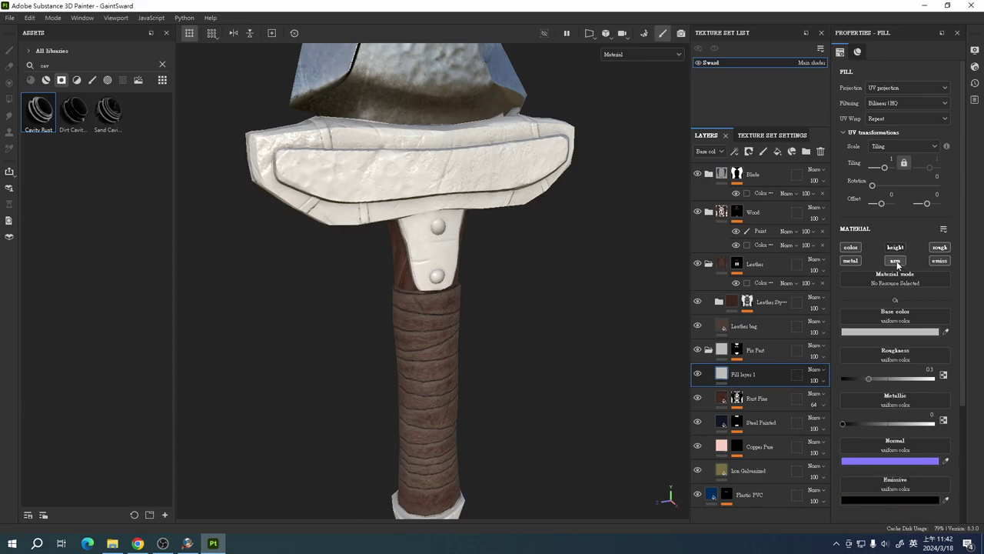
left_click(896, 265)
left_click(941, 261)
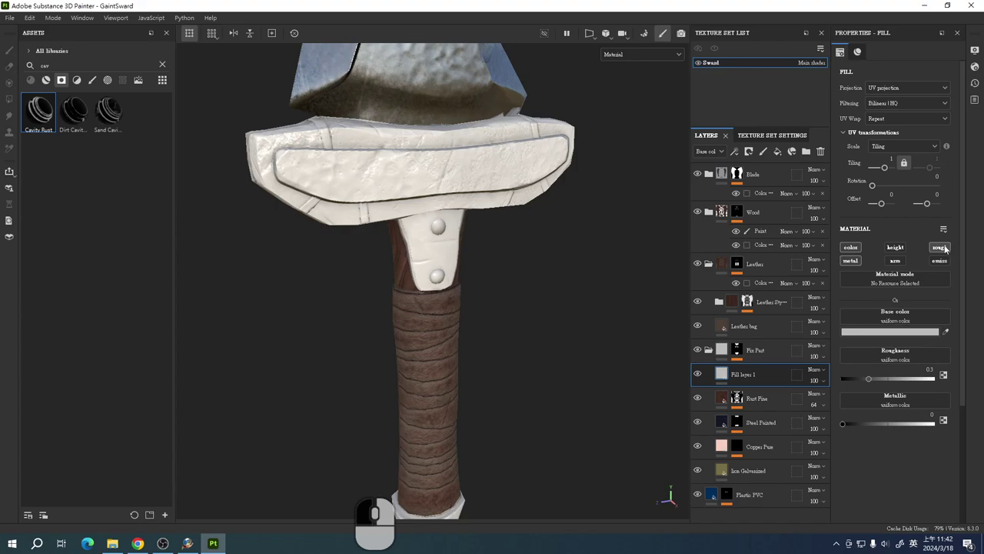
- Set the new fill layer's roughness to about 0.0929 and its metallic to about 0.9672
left_click_drag(867, 381, 850, 386)
left_click_drag(848, 424, 934, 427)
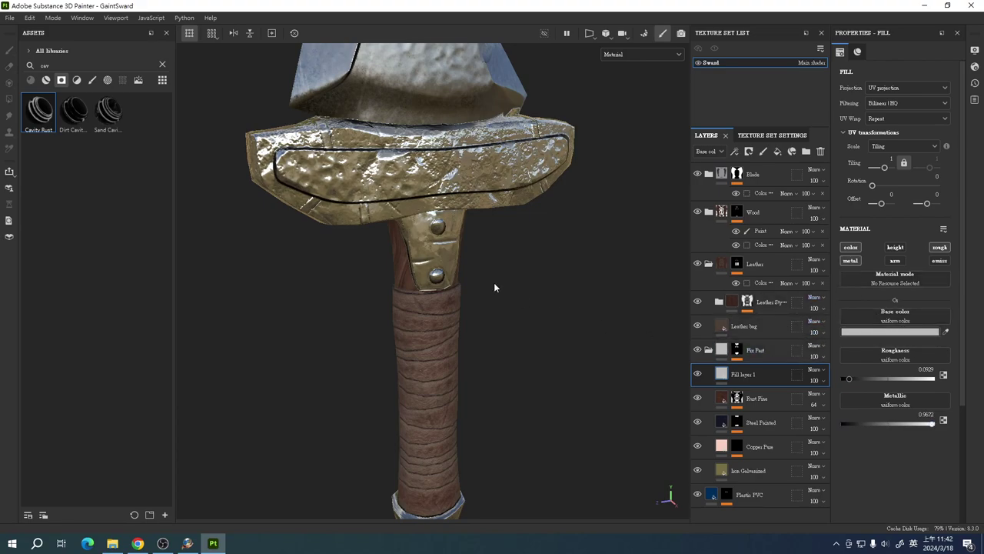
left_click_drag(513, 323, 554, 317, "alt")
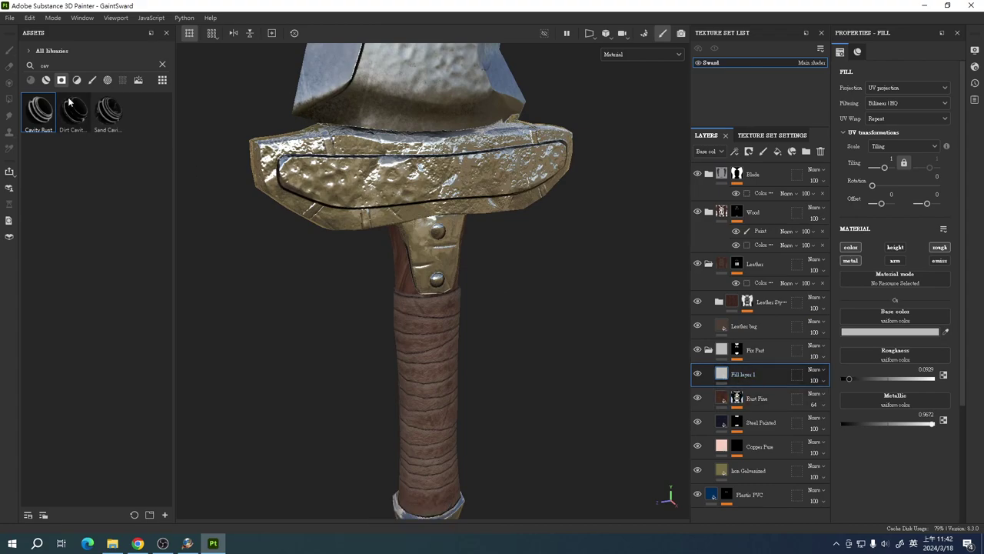
- Search the smart masks for "edge" and apply the Edges Uber mask to Fill layer 1 in the Fix Part folder
double_click(67, 66)
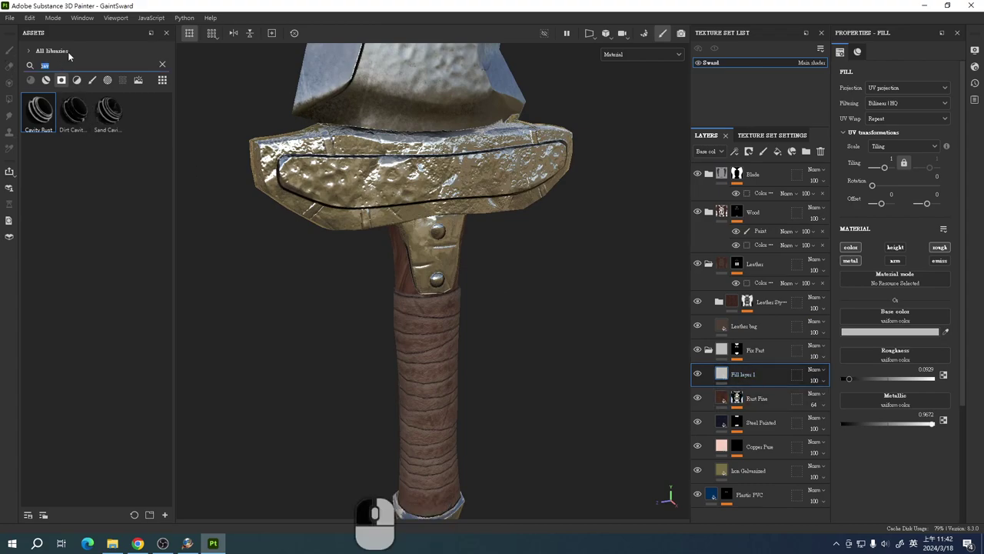
type("edge")
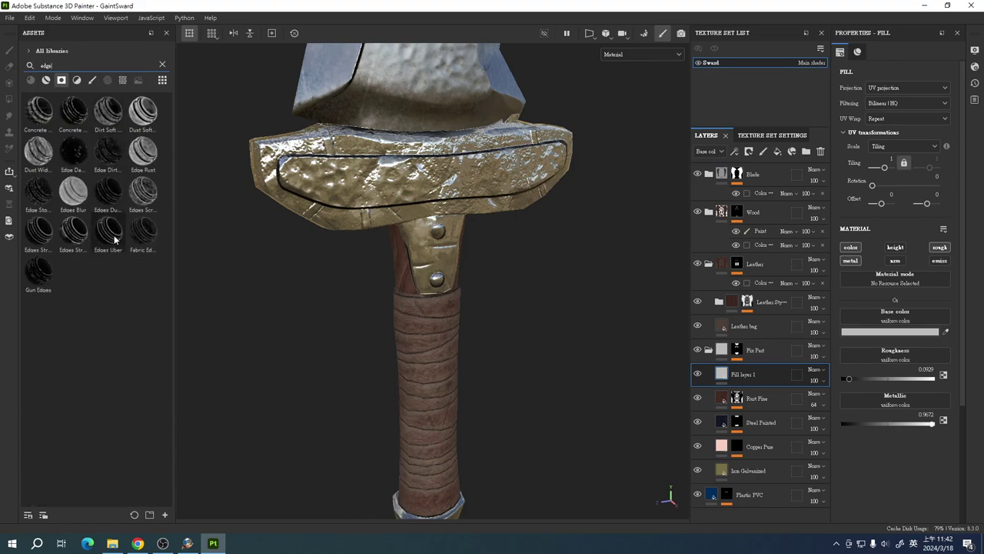
mouse_move(114, 240)
mouse_move(114, 240)
left_mouse_down()
mouse_move(168, 262)
mouse_move(739, 373)
left_mouse_up()
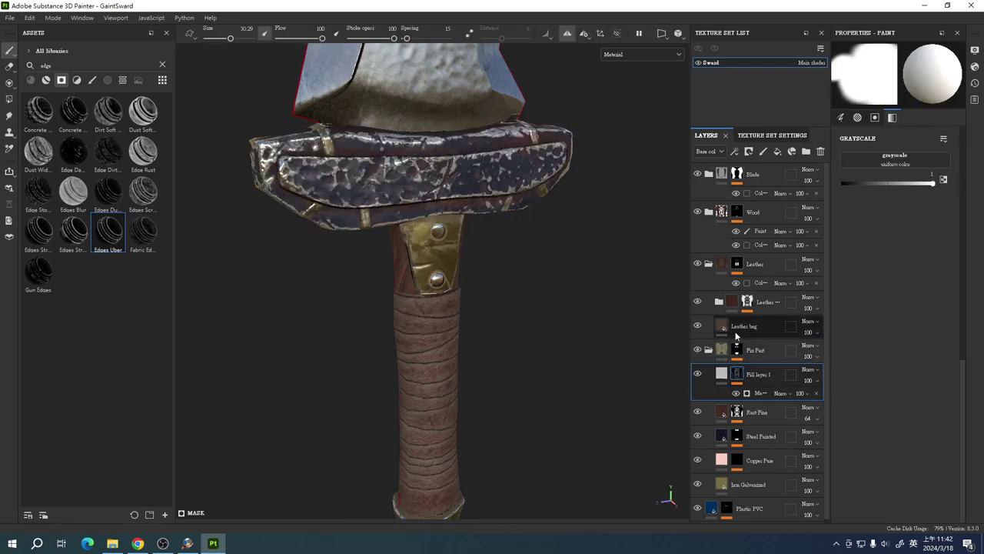
mouse_move(499, 415)
left_mouse_down("alt")
mouse_move(545, 256)
mouse_move(539, 293)
mouse_move(617, 314)
mouse_move(553, 318)
mouse_move(531, 302)
left_mouse_up("alt")
mouse_move(531, 302)
right_mouse_down("alt")
mouse_move(531, 418)
mouse_move(531, 402)
right_mouse_up("alt")
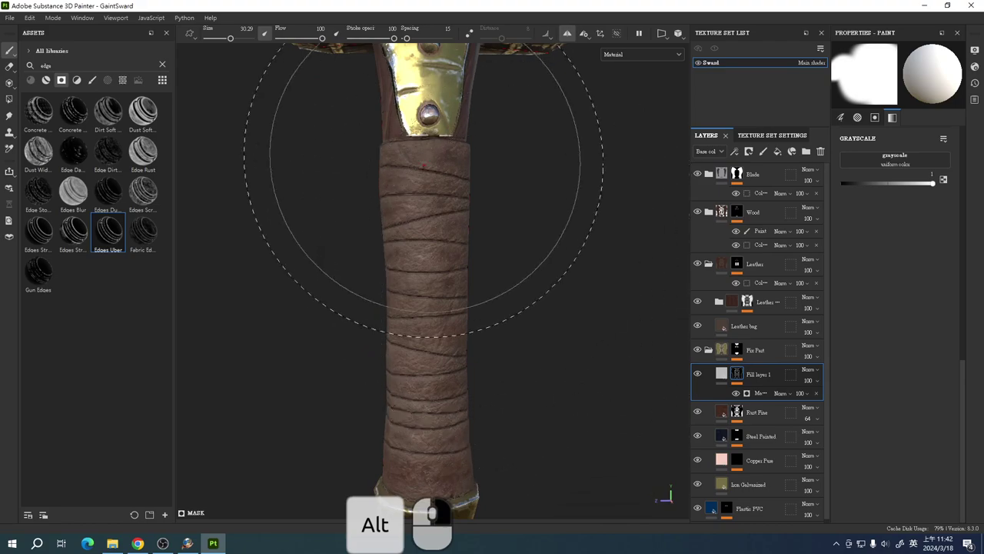
mouse_move(550, 238)
left_mouse_down("alt")
mouse_move(512, 307)
mouse_move(527, 220)
mouse_move(582, 238)
left_mouse_up("alt")
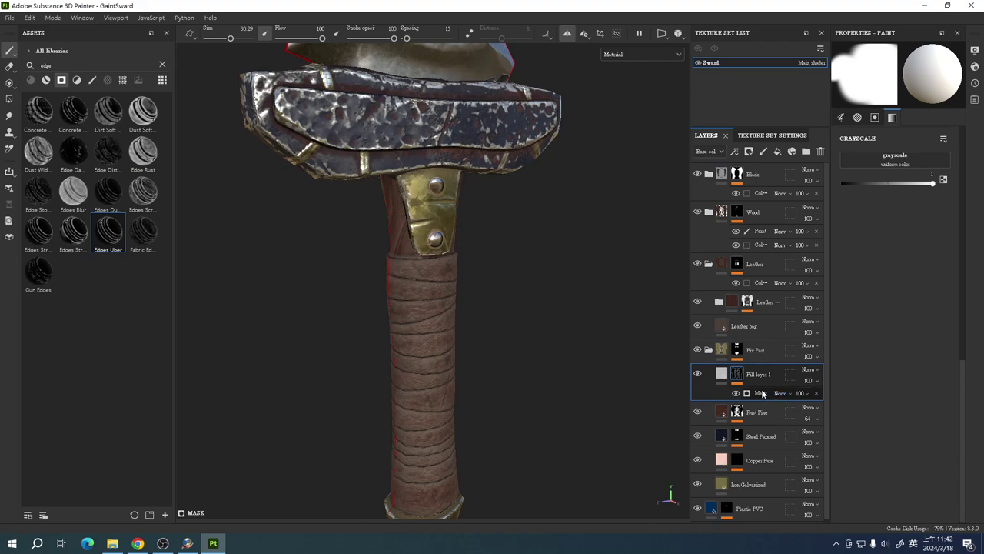
- Try the Color dodge, Color burn, Screen, Multiply and Linear dodge blend modes on Fill layer 1
left_click(810, 370)
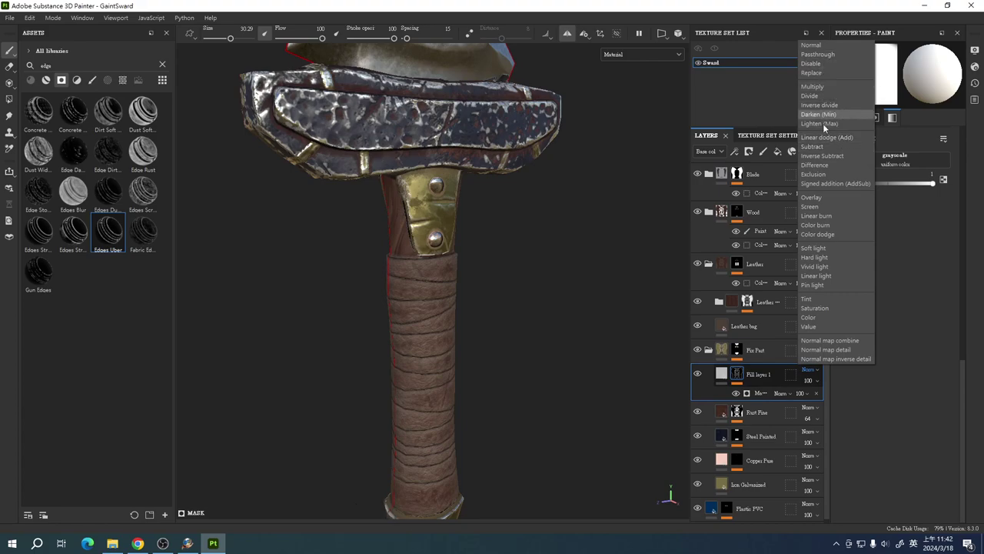
left_click(829, 235)
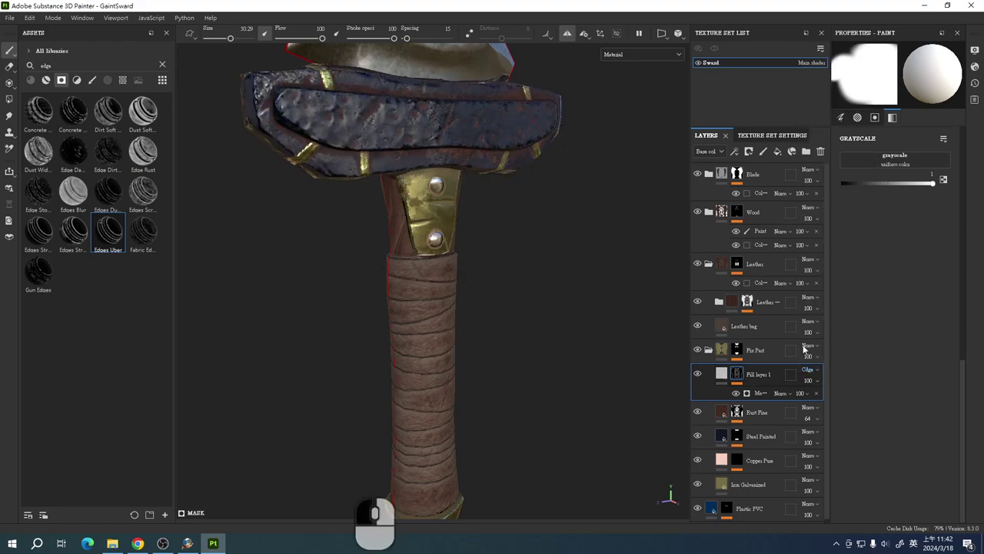
left_click(811, 371)
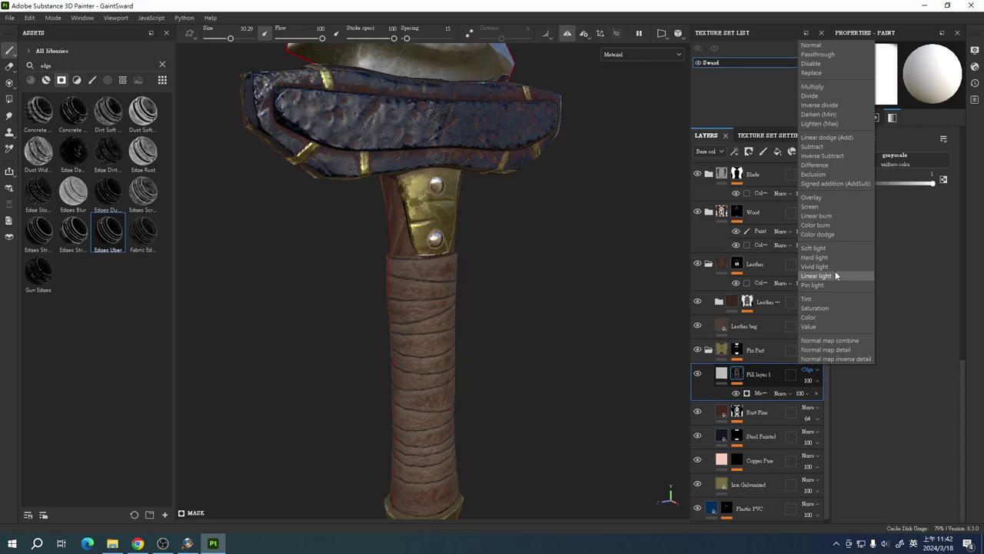
left_click(830, 224)
left_click(808, 370)
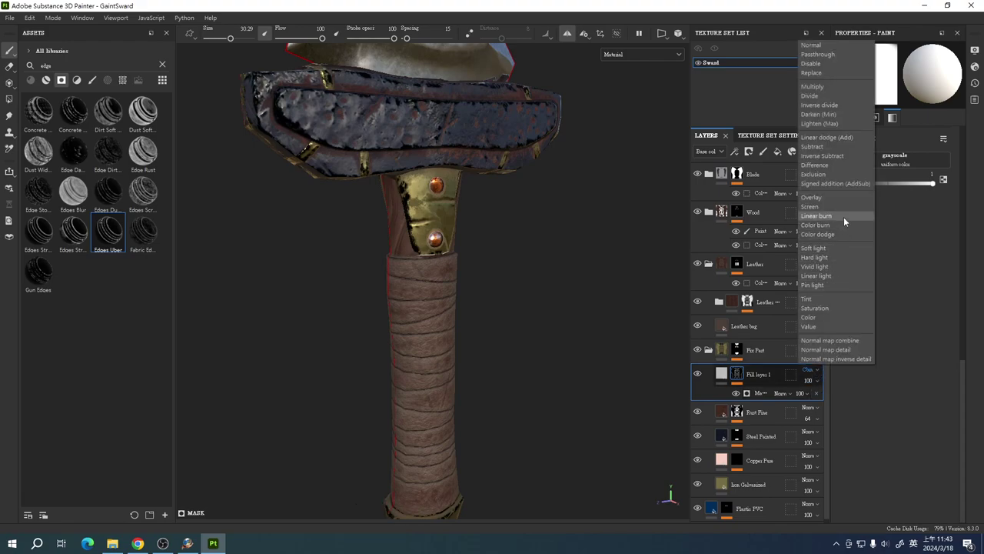
left_click(823, 206)
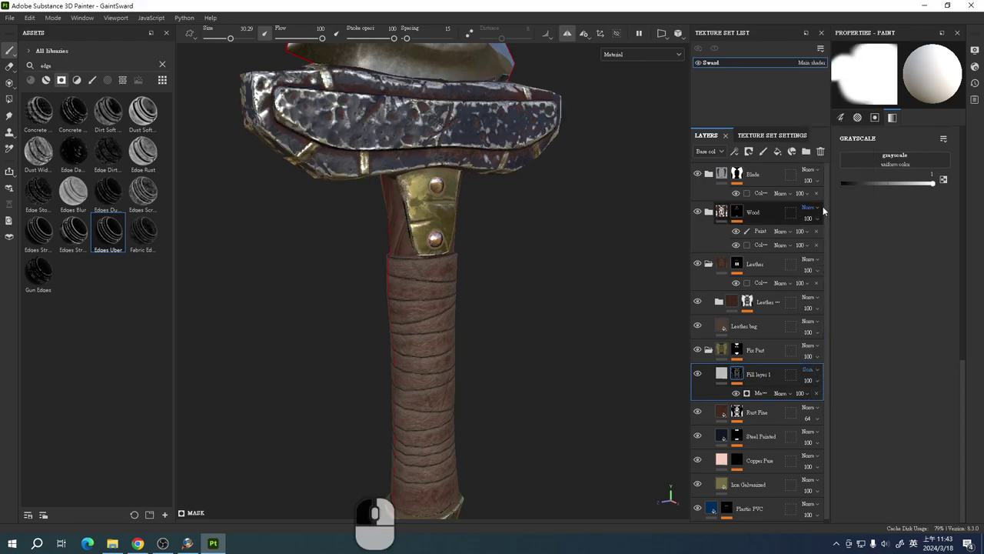
left_click(812, 371)
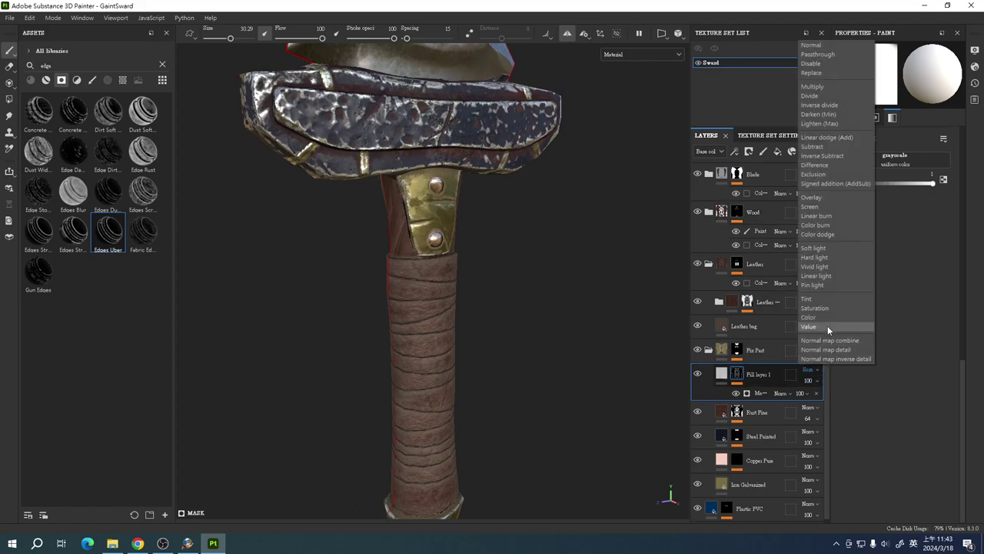
left_click(836, 87)
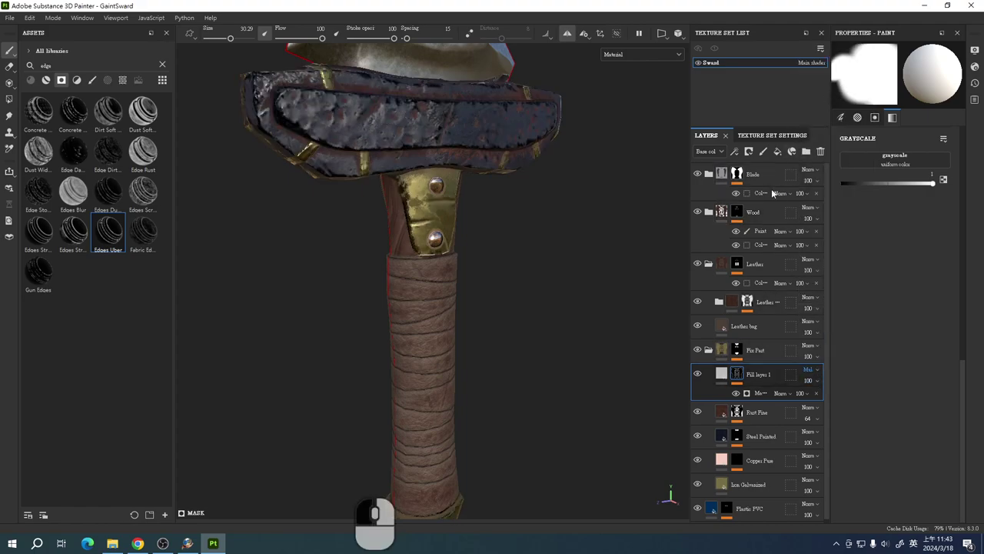
left_click(813, 369)
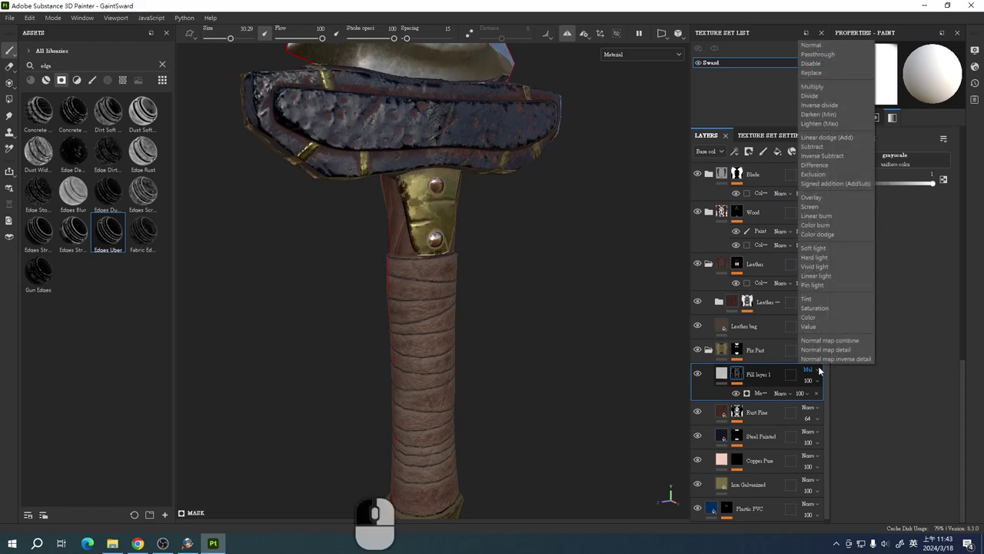
left_click(836, 138)
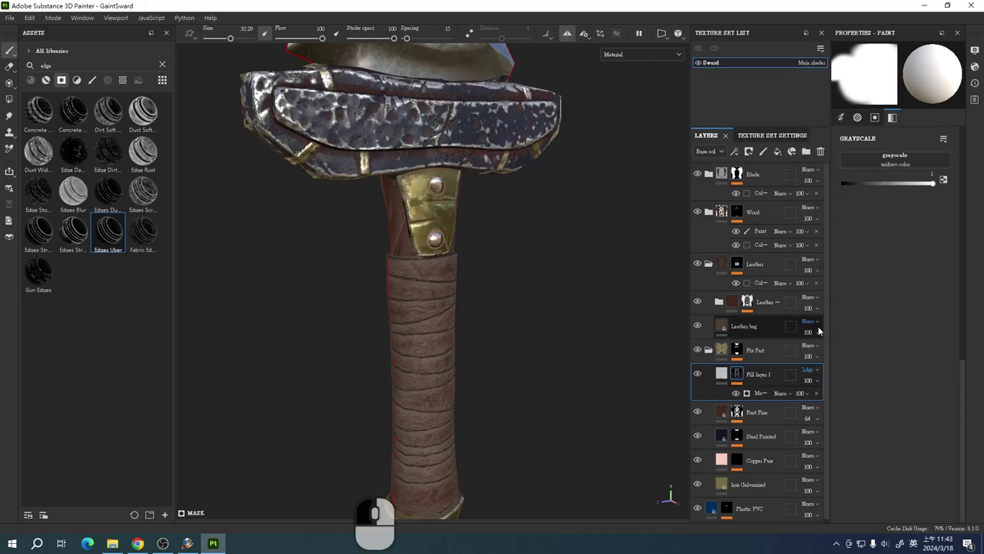
- Try the Lighten, Darken, Subtract, Inverse Subtract and Overlay blend modes on Fill layer 1
left_click(813, 370)
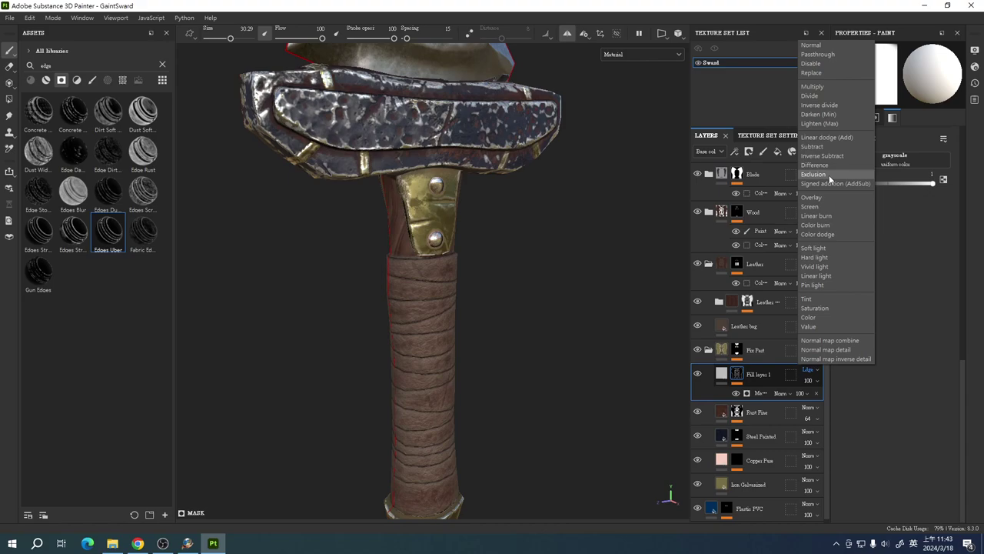
left_click(834, 123)
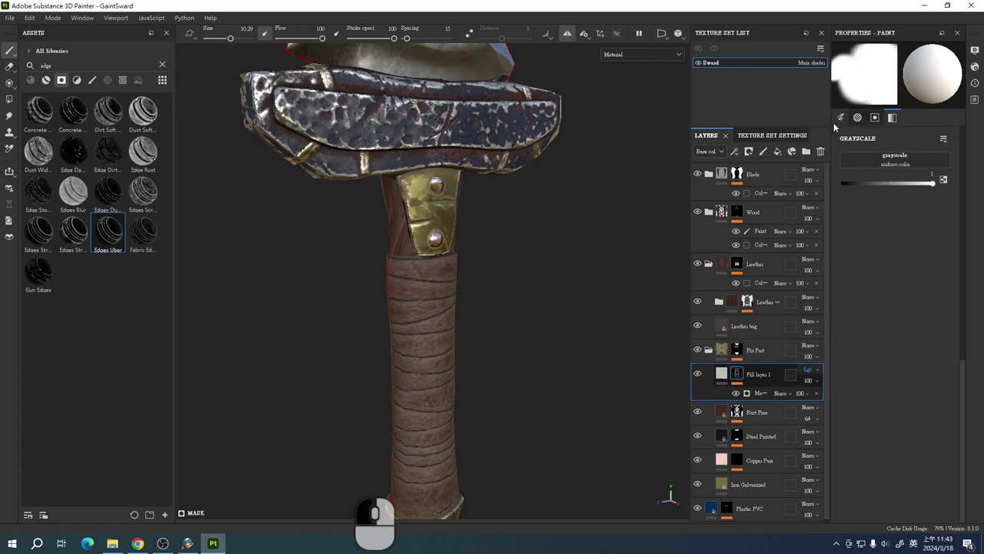
left_click(817, 370)
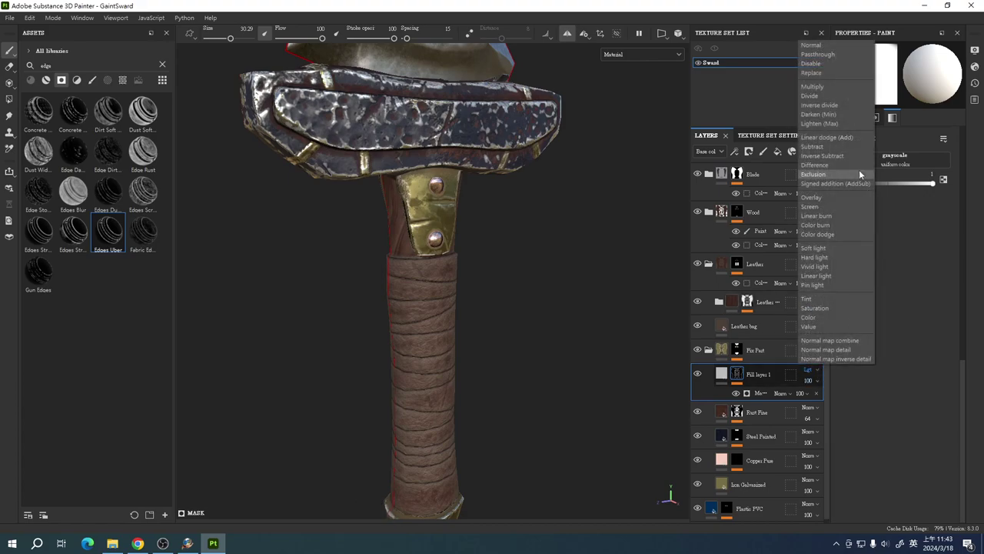
left_click(823, 116)
left_click(818, 374)
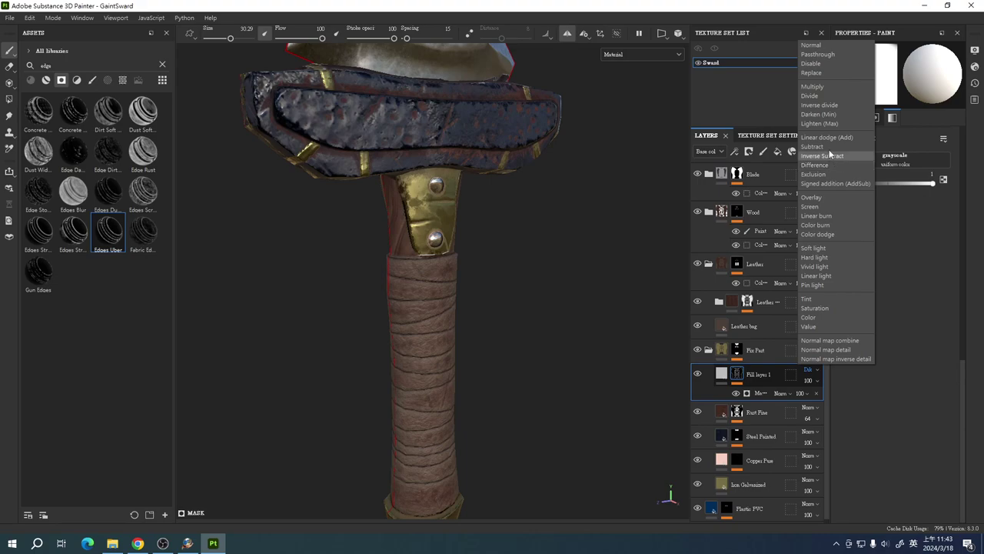
left_click(830, 155)
left_click(818, 374)
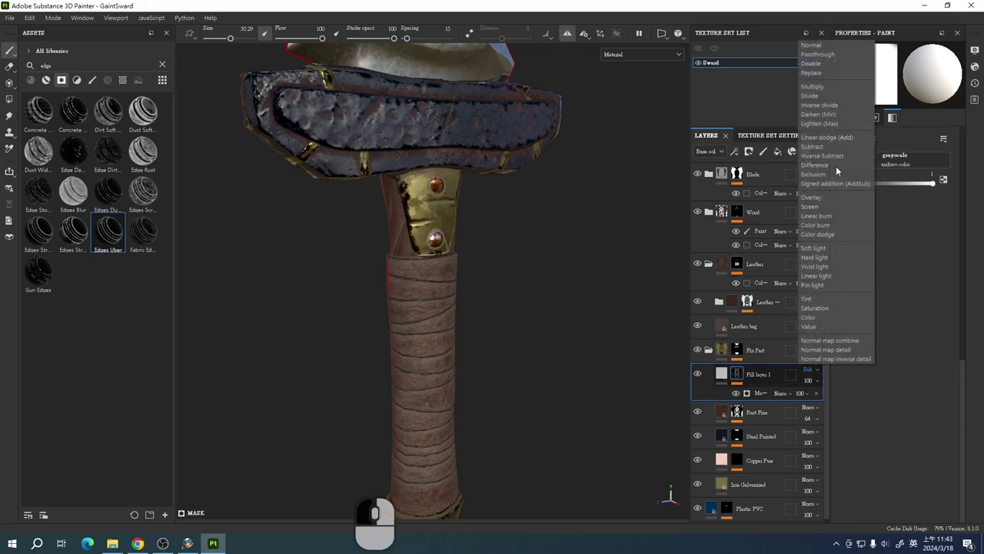
left_click(827, 156)
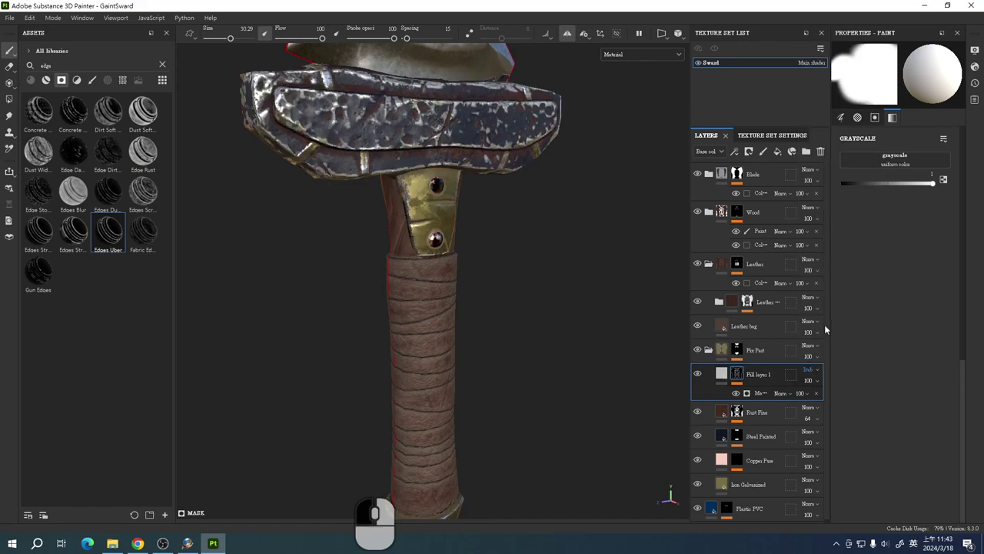
left_click(818, 371)
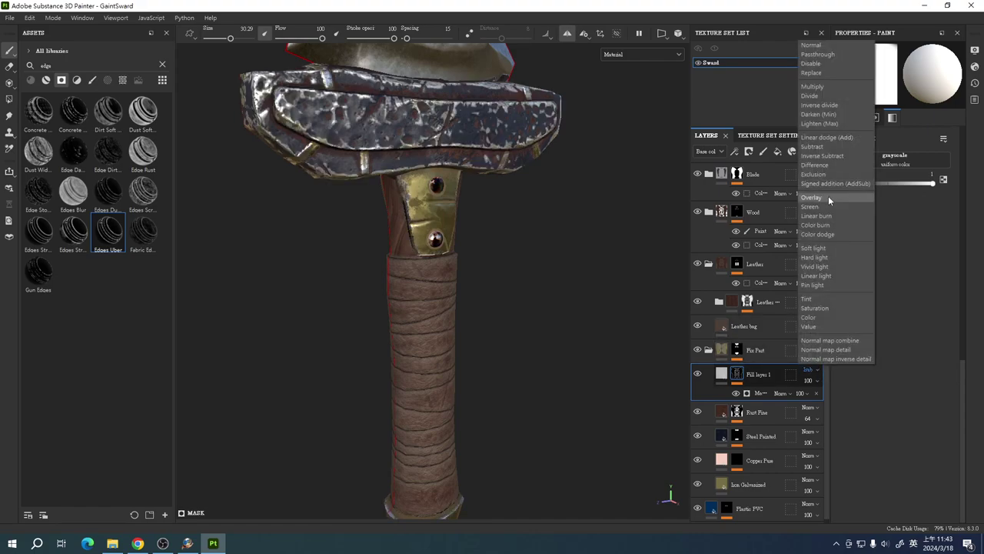
left_click(827, 201)
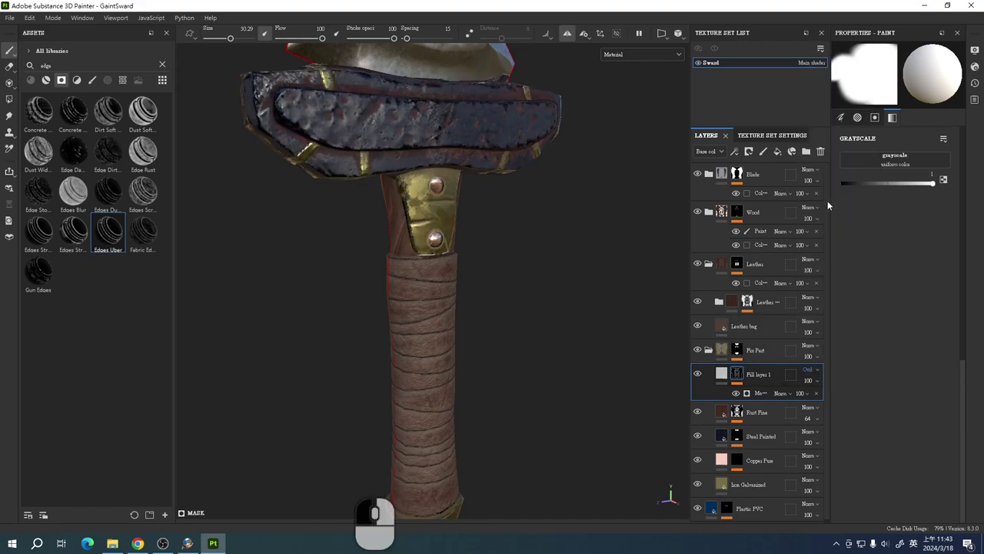
- Set Fill layer 1's base color blend mode to Color
left_click(817, 369)
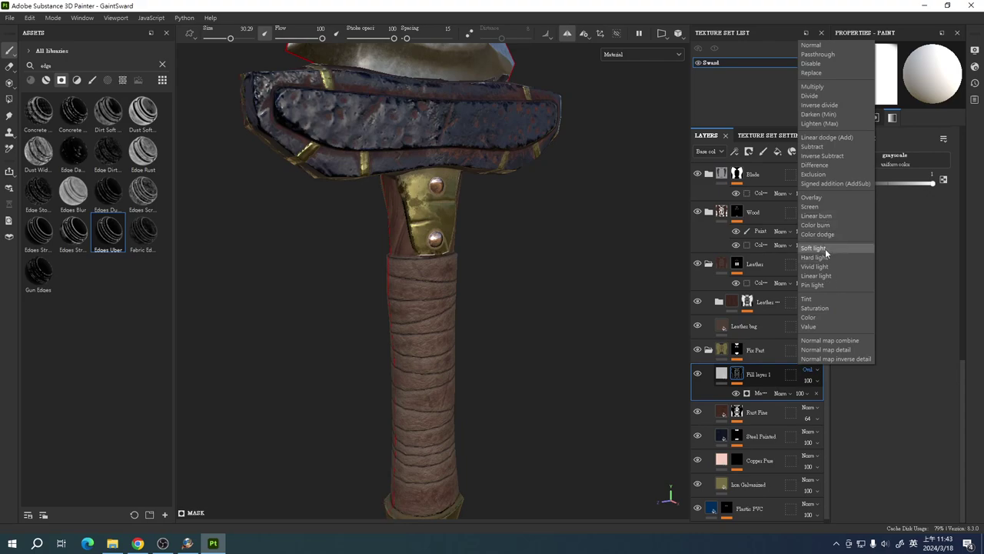
left_click(824, 317)
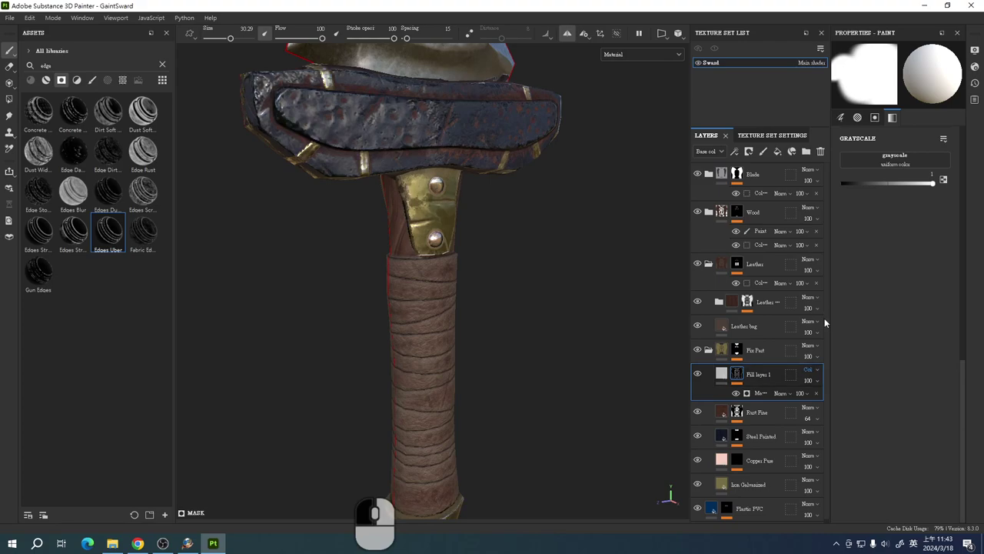
left_click(813, 369)
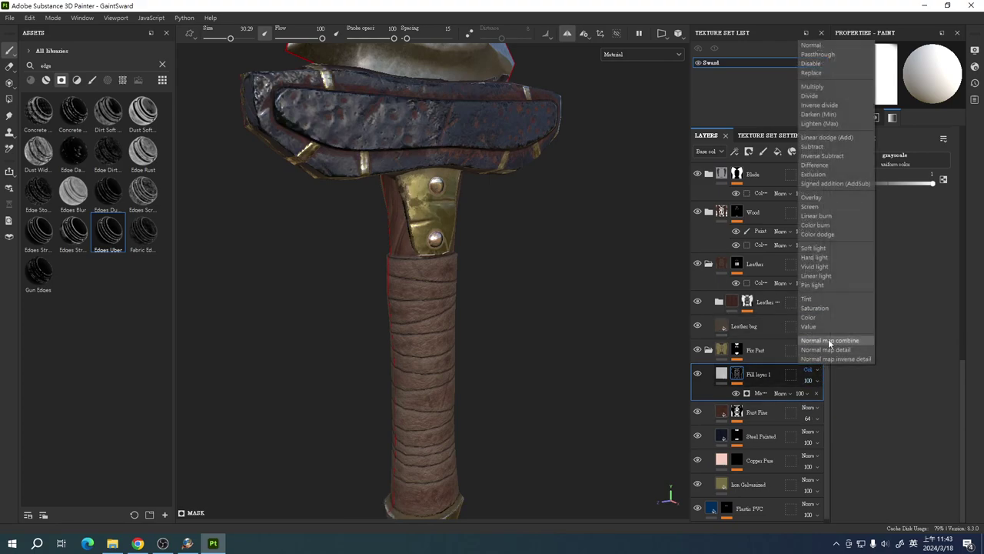
left_click(935, 232)
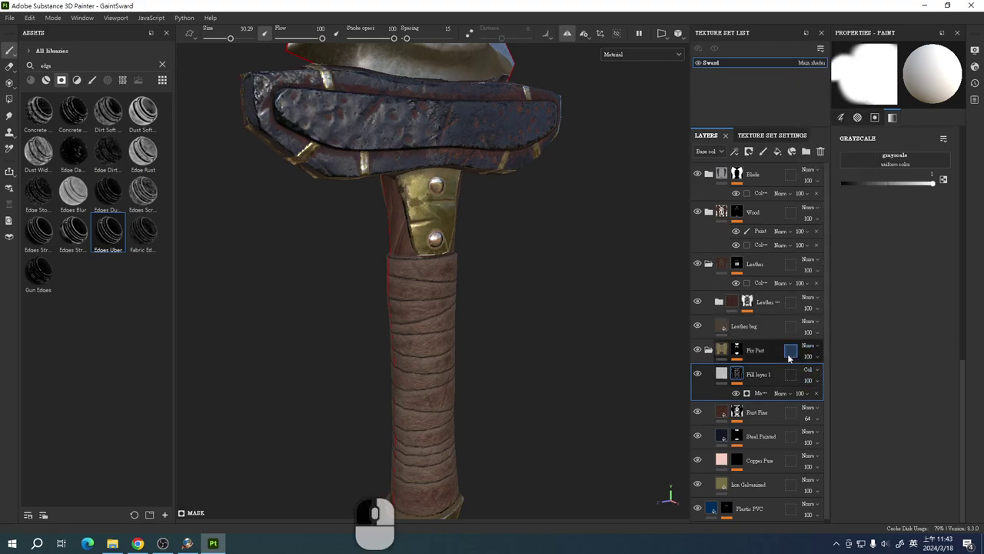
- Change Fill layer 1's base color to a muted olive yellow
left_click(723, 375)
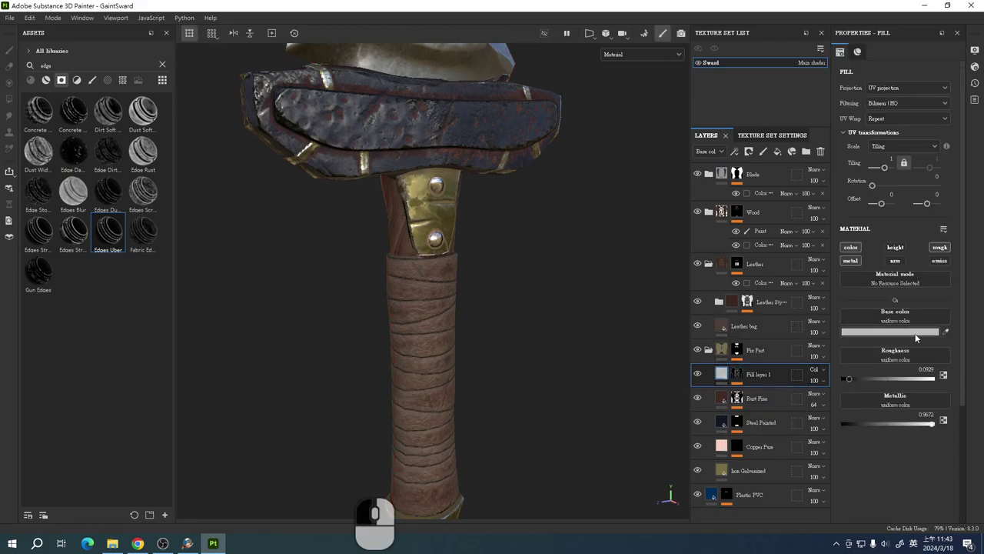
left_click(915, 332)
mouse_move(921, 336)
left_mouse_down()
mouse_move(921, 321)
mouse_move(921, 378)
mouse_move(921, 356)
left_mouse_up()
mouse_move(861, 327)
left_mouse_down()
mouse_move(915, 296)
mouse_move(860, 330)
left_mouse_up()
left_click(922, 348)
left_click_drag(922, 355, 922, 348)
mouse_move(864, 328)
left_mouse_down()
mouse_move(819, 345)
mouse_move(811, 360)
mouse_move(803, 328)
left_mouse_up()
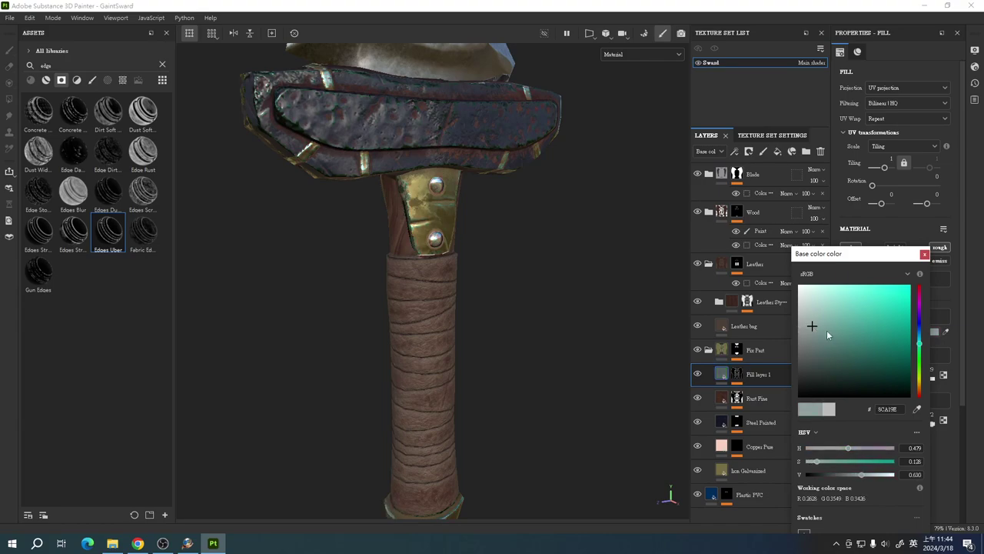
mouse_move(919, 345)
left_mouse_down()
mouse_move(920, 391)
mouse_move(924, 286)
mouse_move(939, 385)
left_mouse_up()
mouse_move(834, 330)
left_mouse_down()
mouse_move(854, 304)
mouse_move(830, 340)
left_mouse_up()
left_click(924, 254)
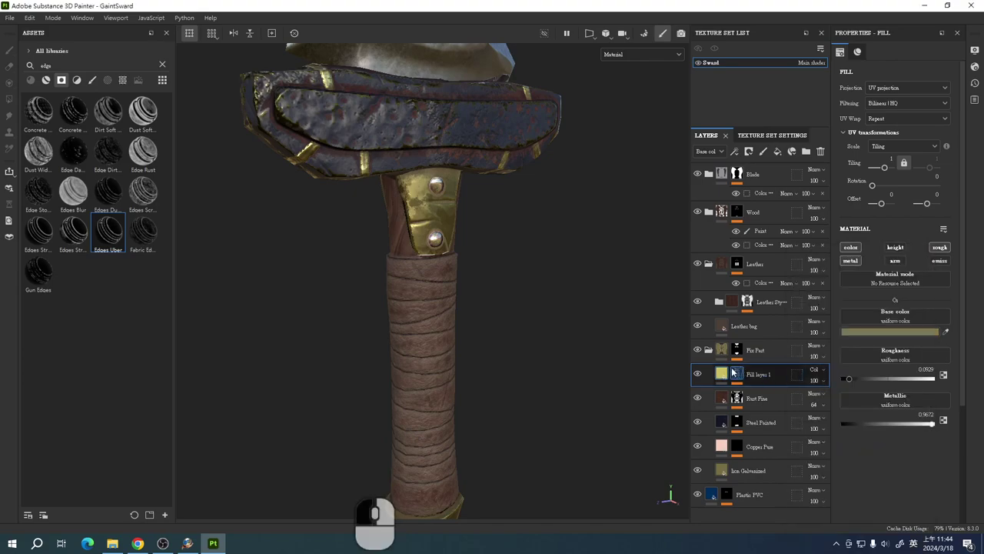
- Compare the guard and fittings with Fill layer 1 and Rust Fine hidden and shown, and inspect the hilt from a distance
left_click(697, 375)
left_click(697, 374)
left_click(697, 374)
left_click(697, 374)
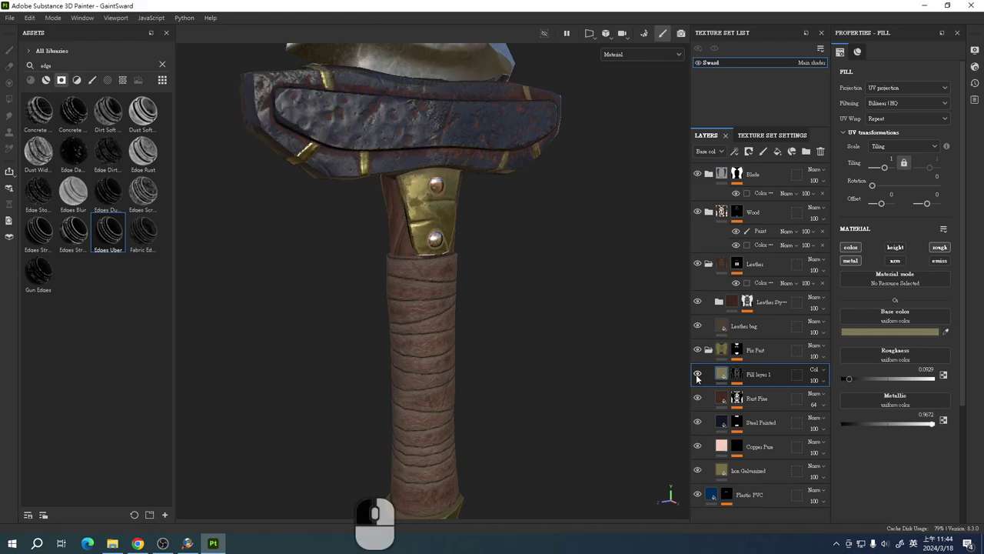
left_click(698, 374)
left_click(697, 374)
left_click(698, 374)
left_click(697, 375)
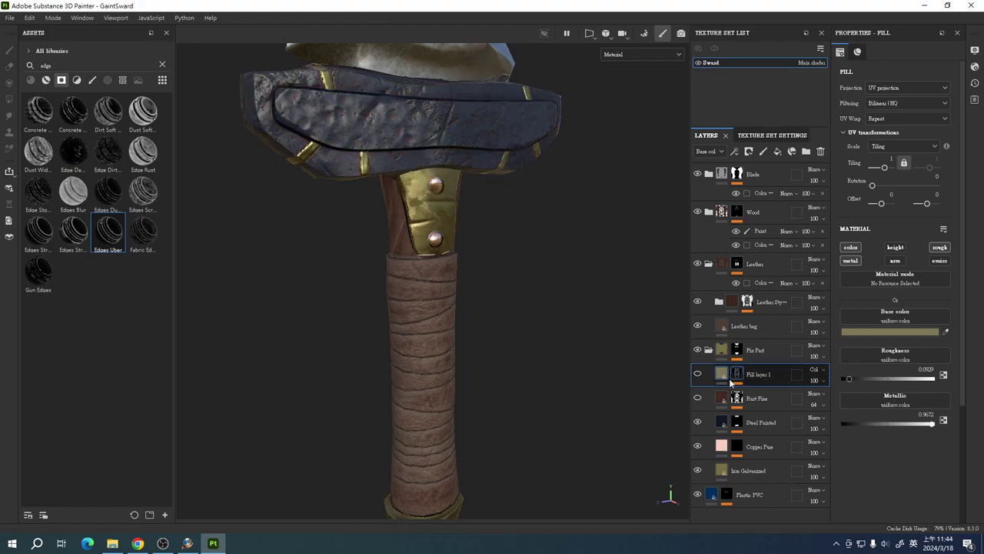
mouse_move(732, 382)
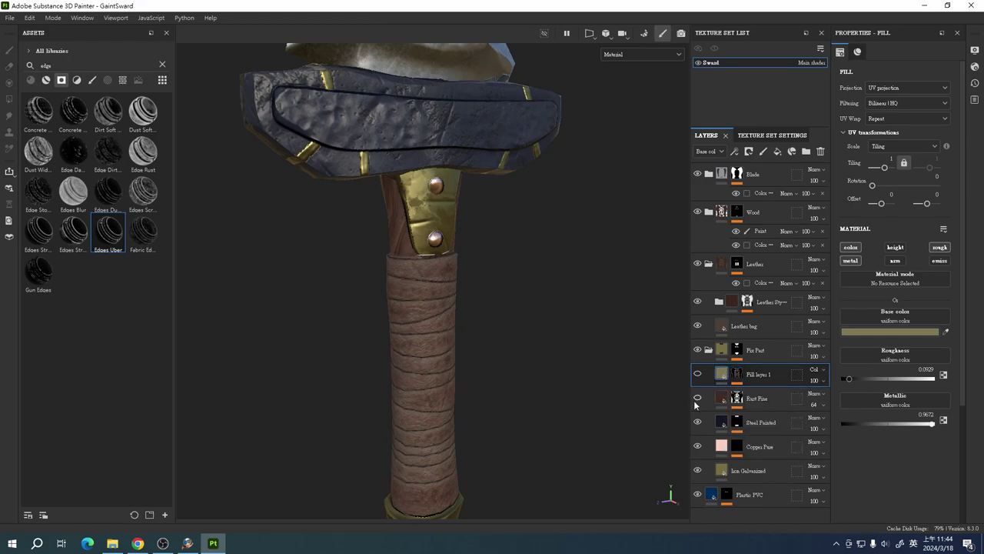
left_click(697, 374)
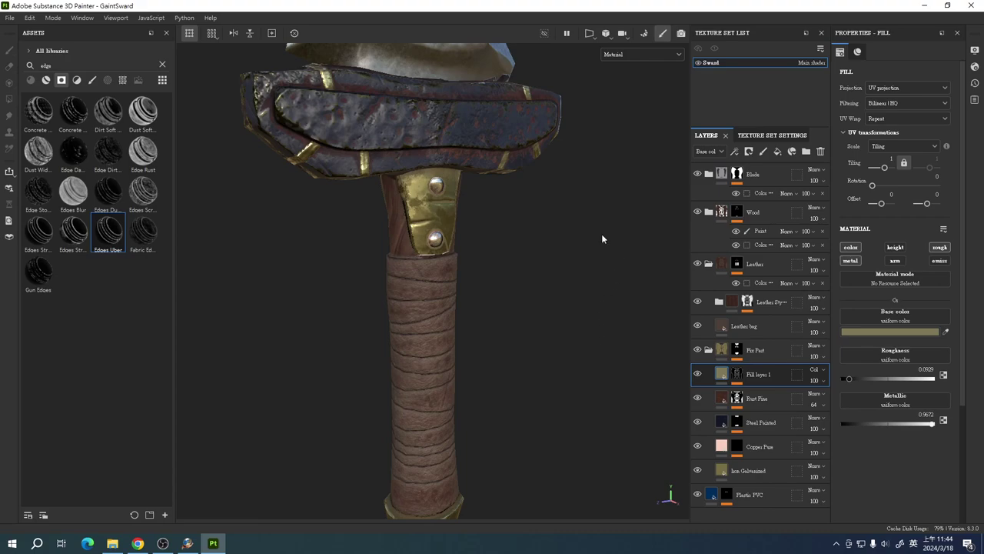
middle_click_drag(571, 321, 501, 312, "alt")
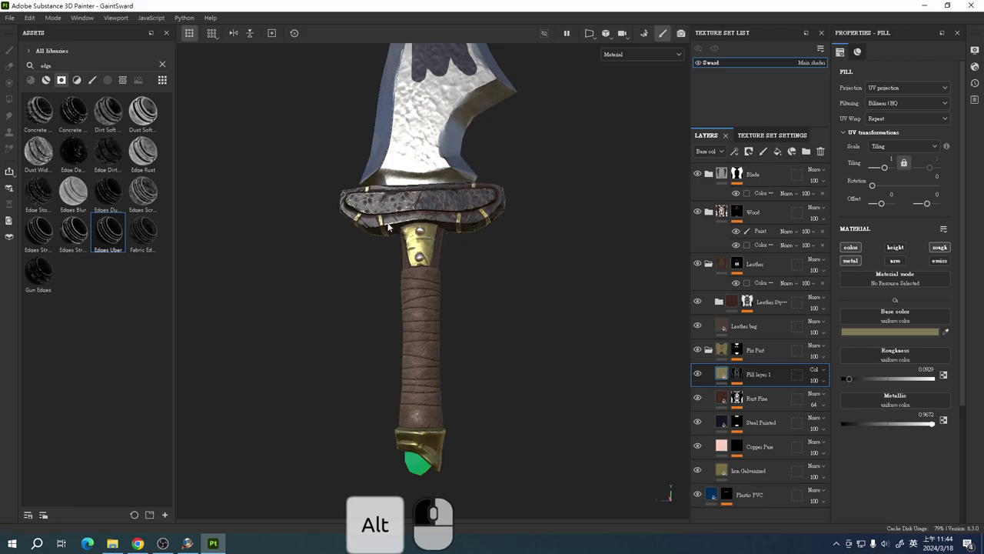
left_click_drag(515, 501, 532, 394, "alt")
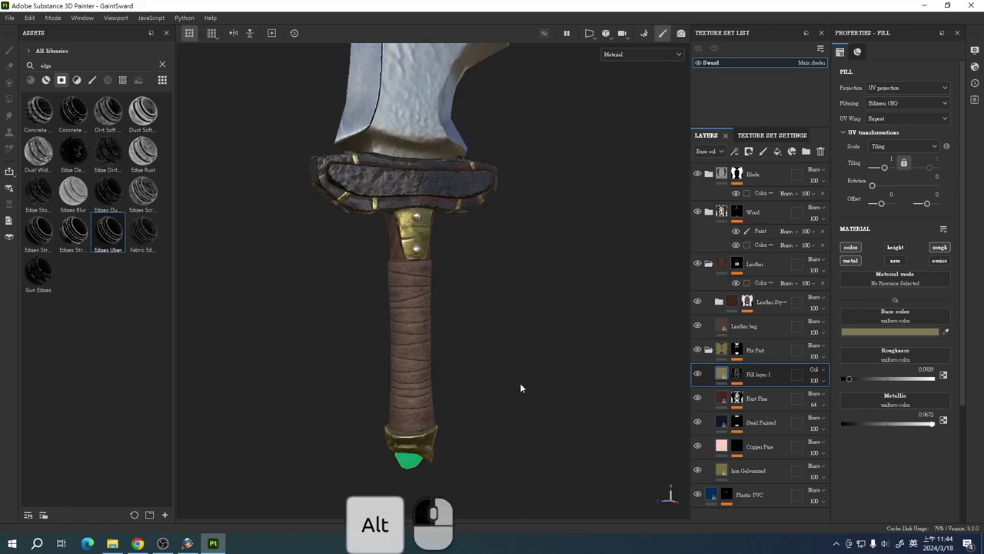
- Rename Fill layer 1 in the Fix Part folder as Edge Metal
left_click_drag(523, 337, 492, 402, "alt")
scroll(416, 154, "up", 2, "alt")
scroll(480, 127, "up", 2, "alt")
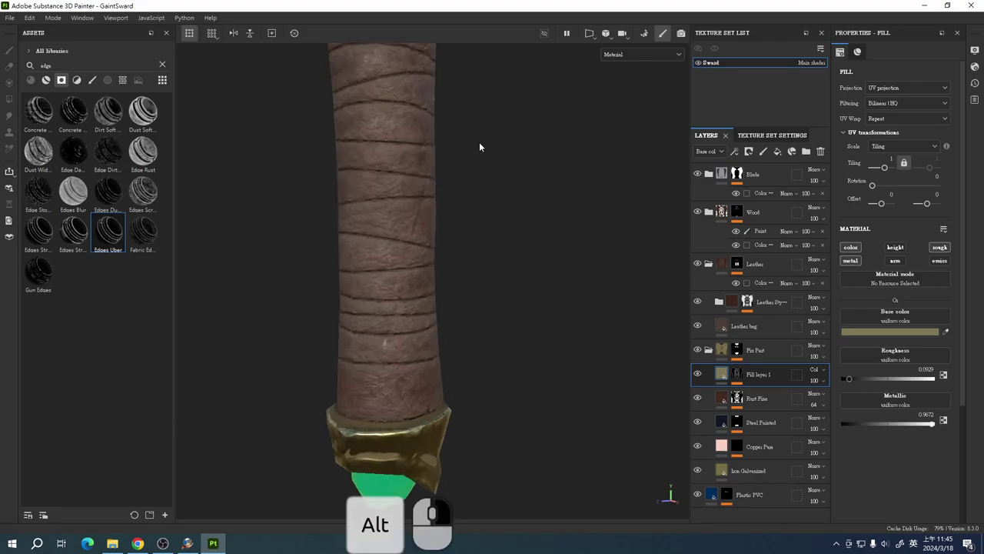
middle_click_drag(479, 142, 543, 464, "alt")
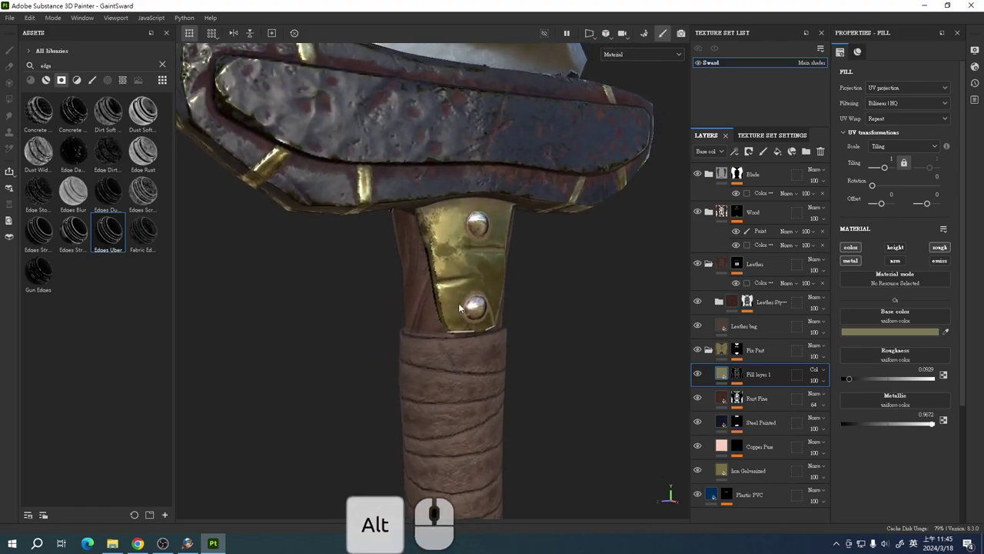
left_click_drag(584, 351, 507, 419, "alt")
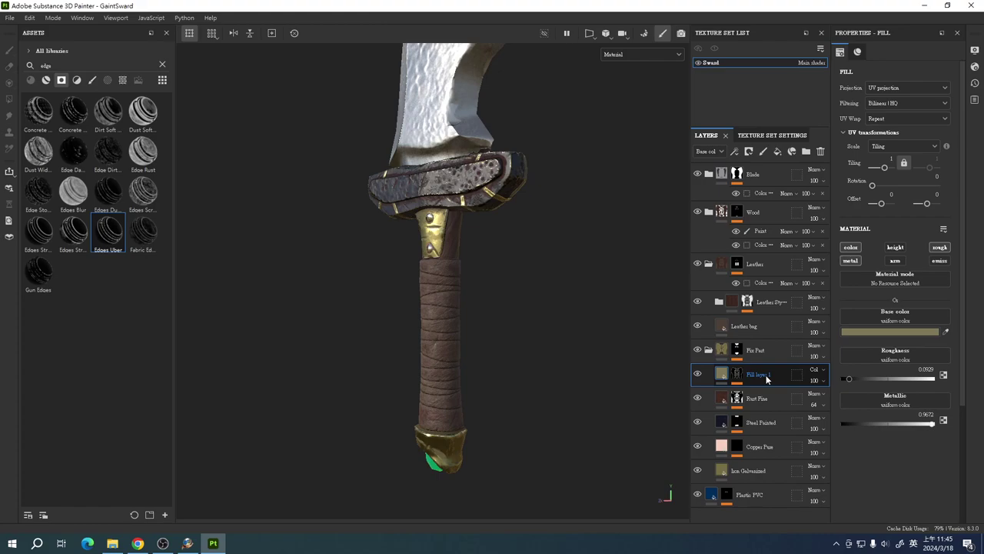
double_click(766, 376)
type("E")
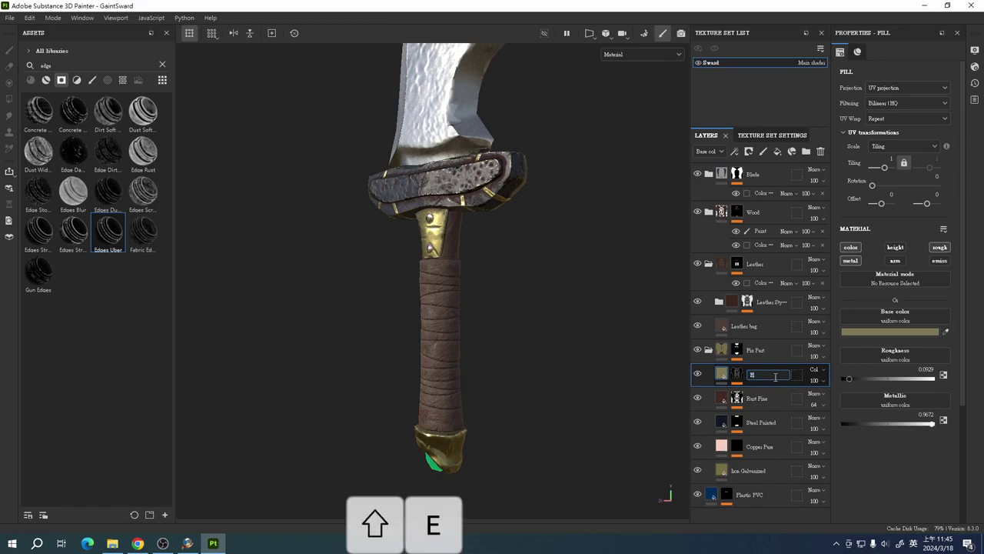
type("dge ")
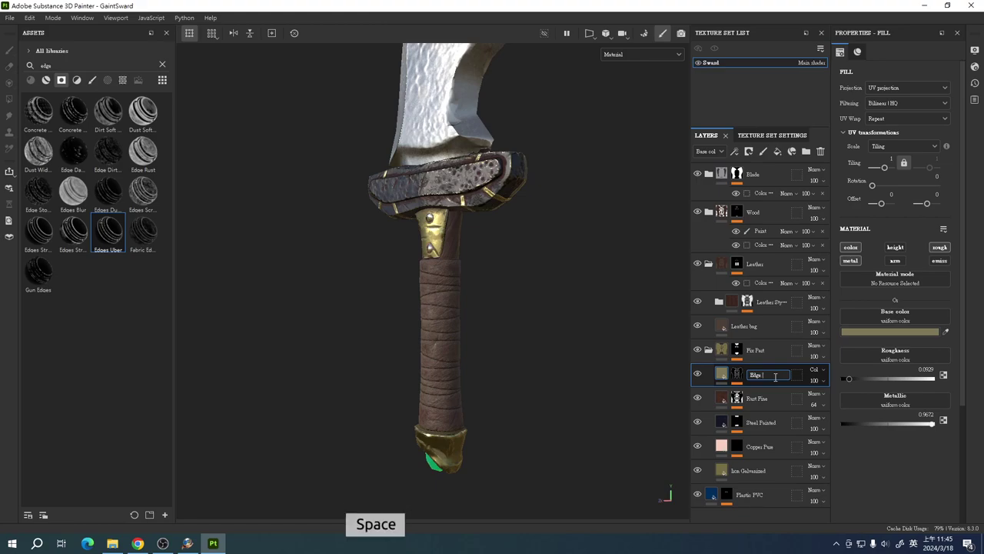
type("Metal")
key("Return")
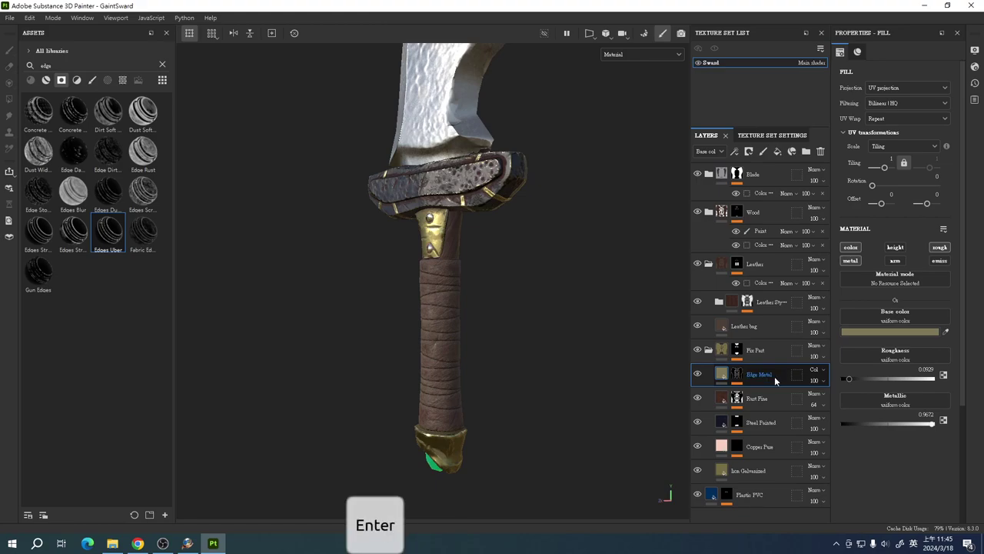
- Rename the Rust Fine layer in the Fix Part folder as Dirt Rust
double_click(760, 398)
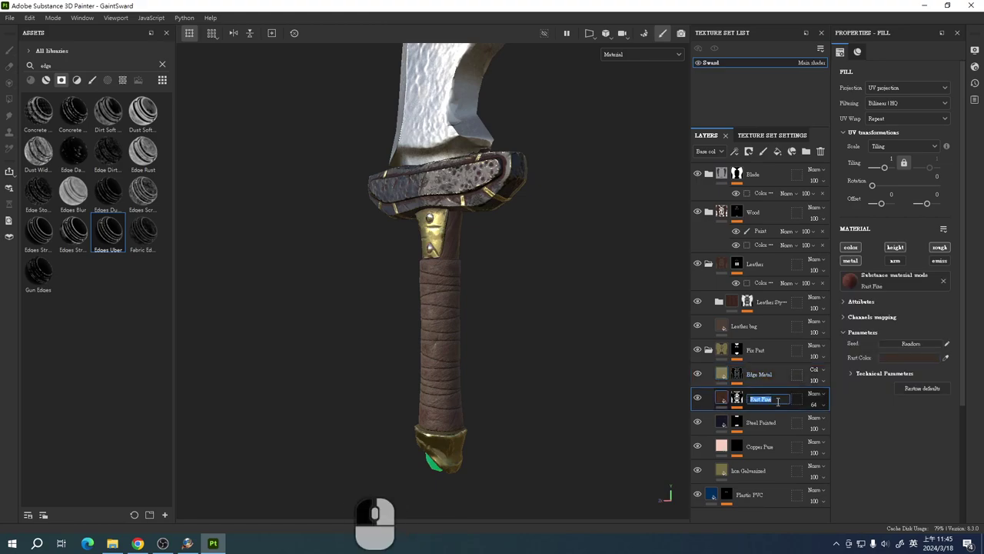
type("D")
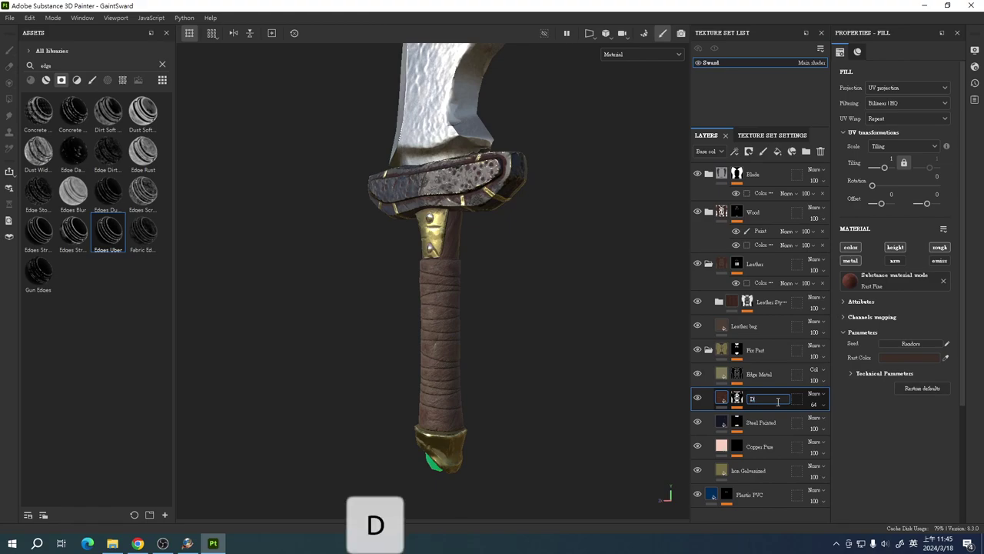
type("irt ")
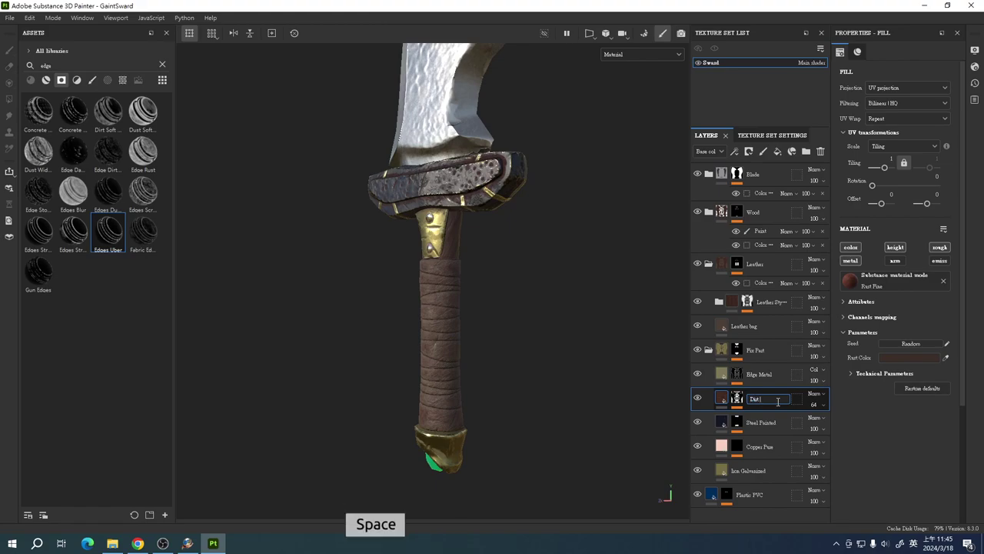
type("Rust")
key("Return")
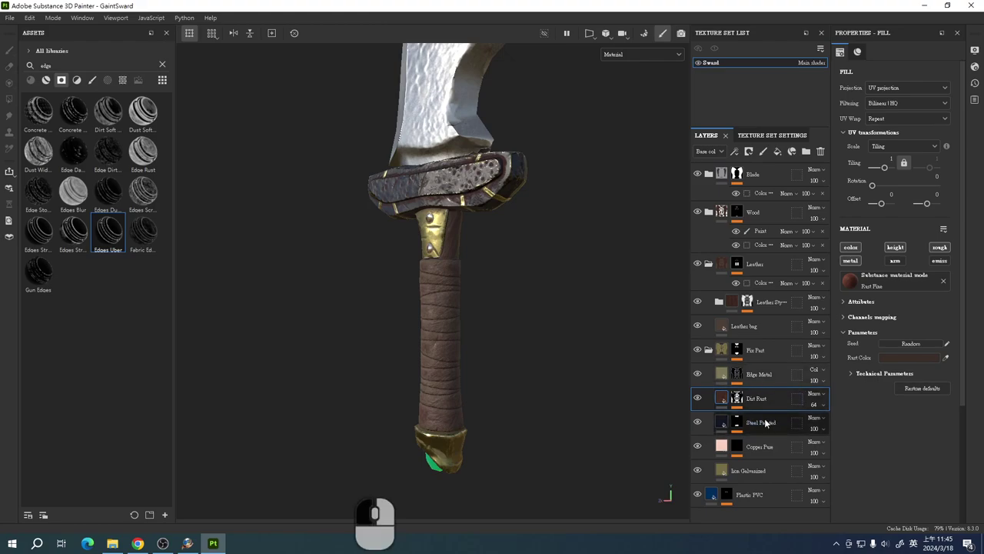
- Rename the Steel Painted layer in the Fix Part folder as 護手Base color
double_click(770, 423)
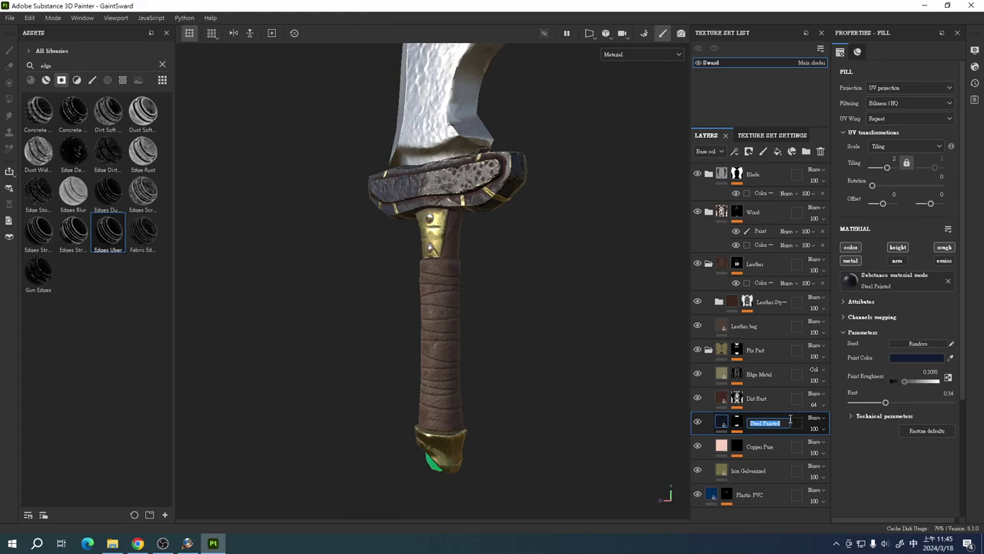
type("jg3")
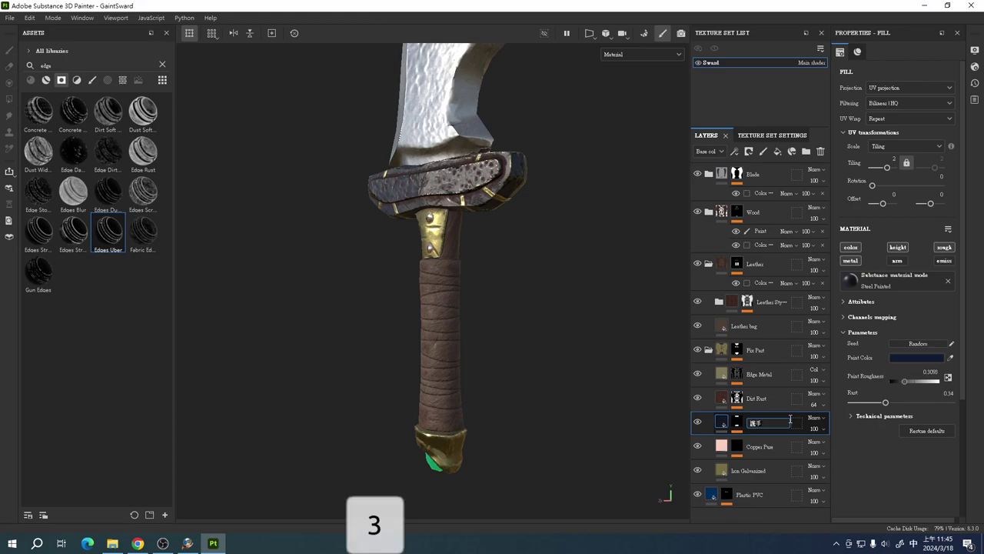
key("Return")
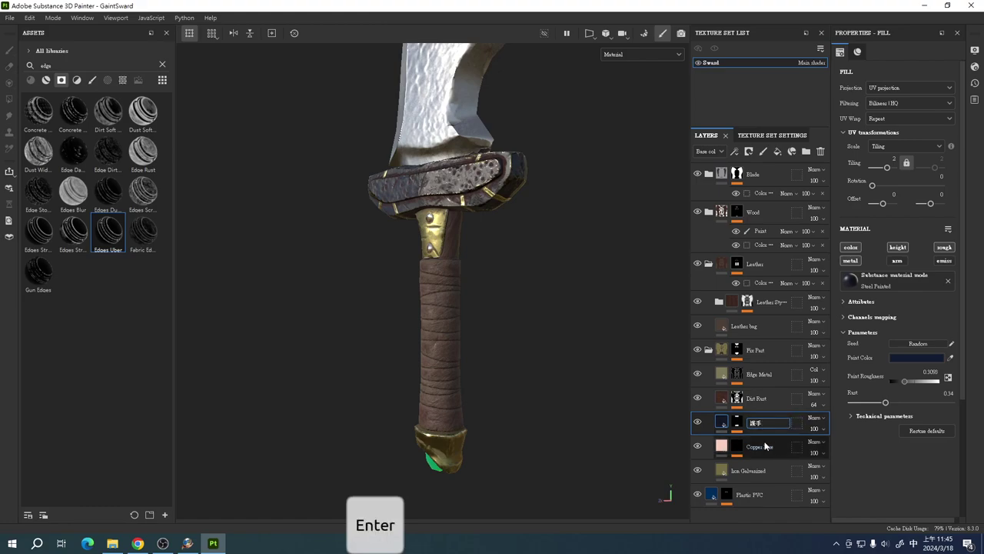
type("Ba")
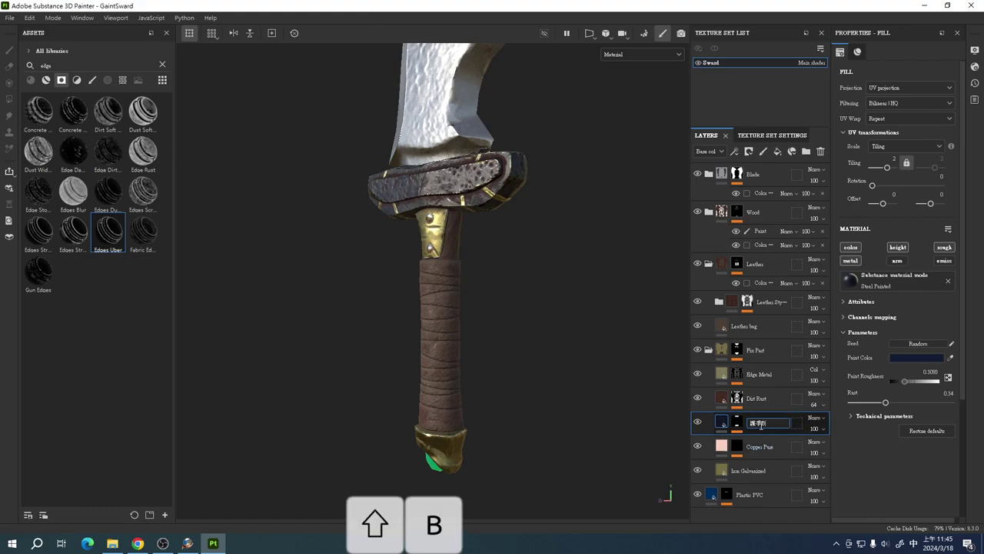
type("s")
key("BackSpace")
type("ase")
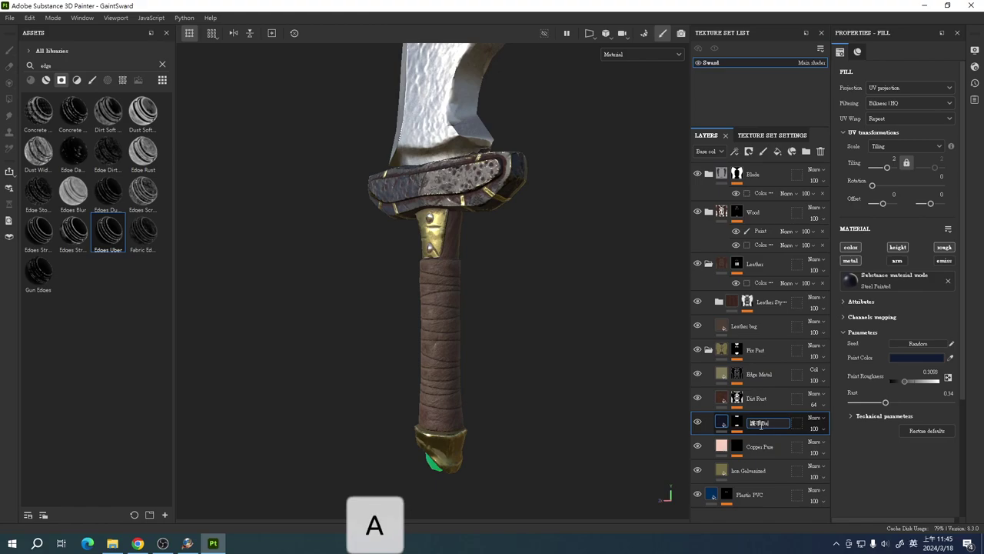
type(" color")
key("Return")
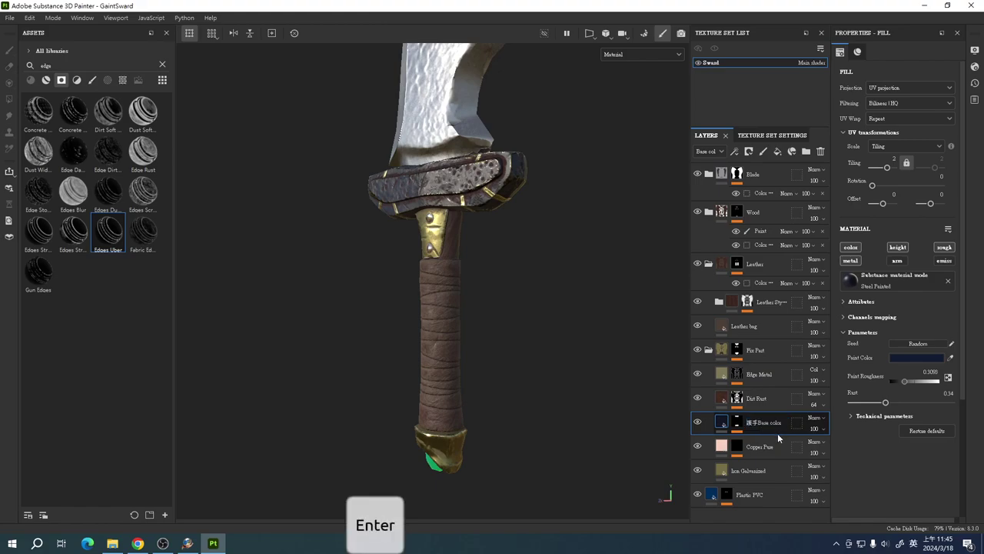
- Rename the Copper Pure layer in the Fix Part folder as 鉚釘
left_click(767, 452)
double_click(774, 446)
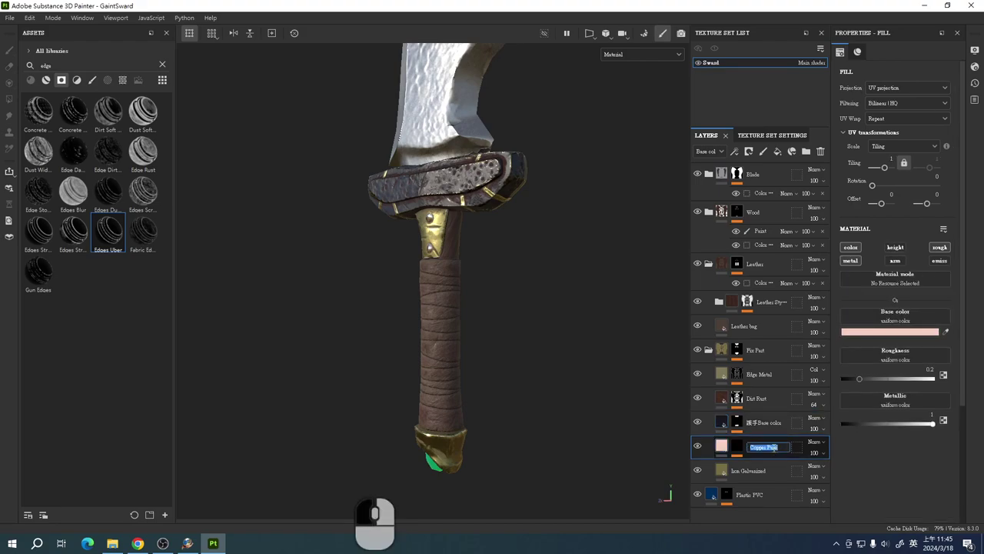
type("2/ u2/")
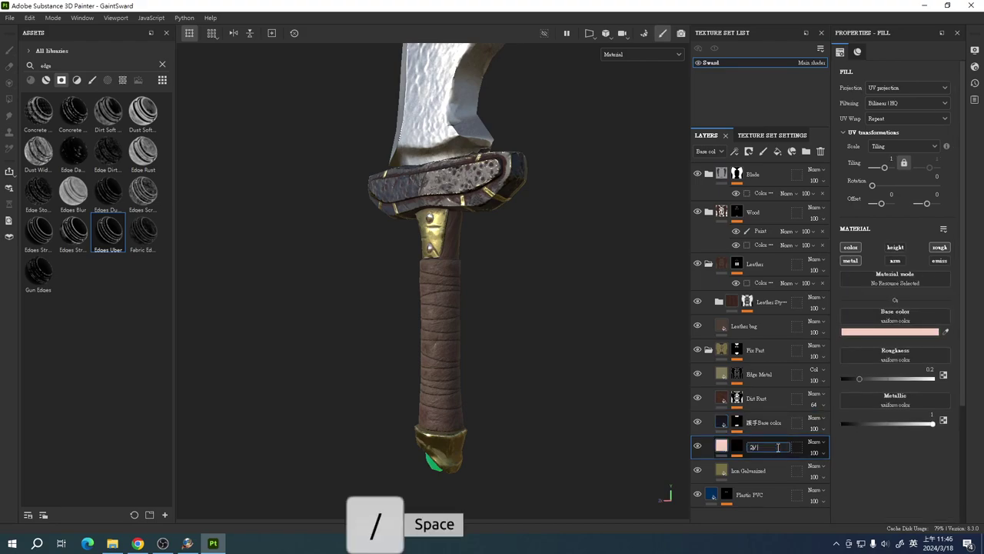
key("Return")
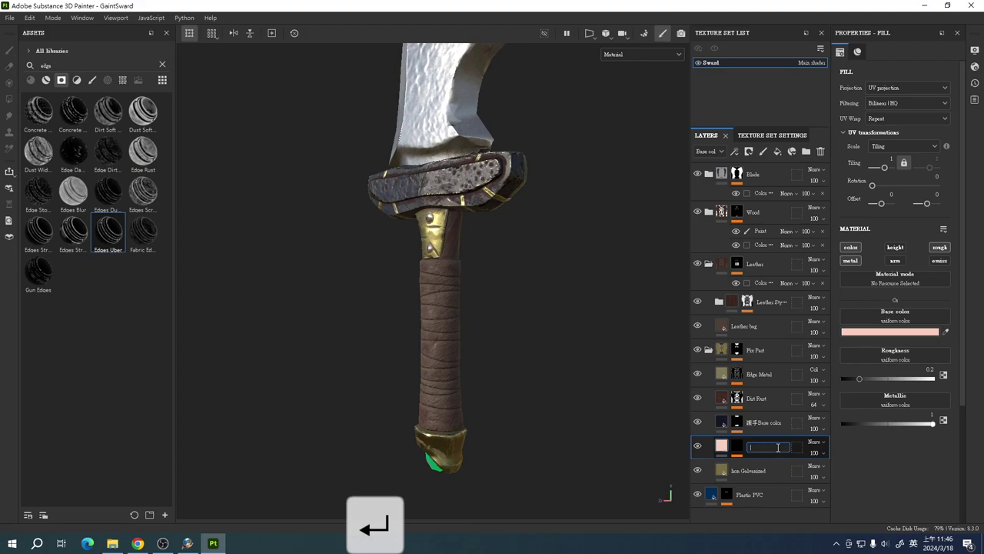
key("shift")
type("ja3u")
key("Return")
key("Return")
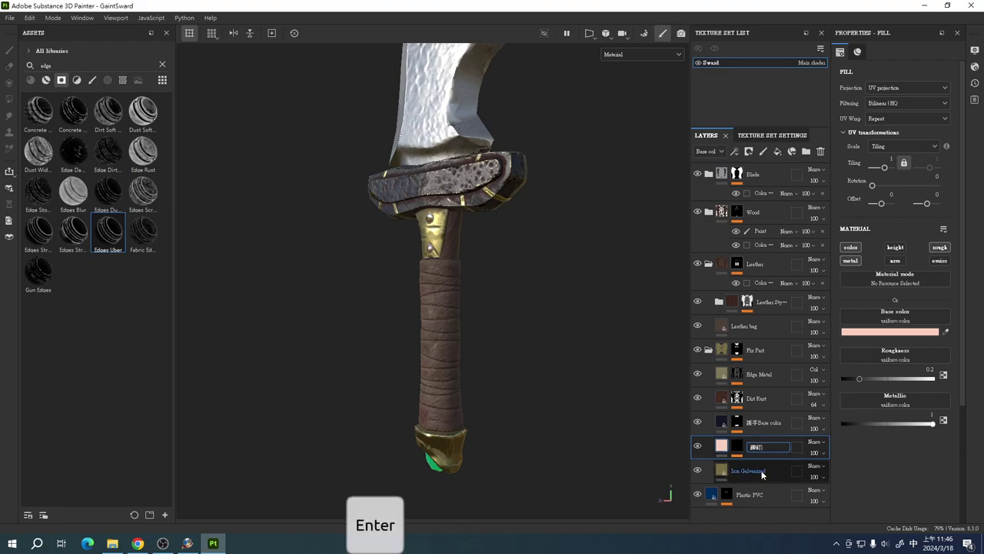
- Rename the Iron Galvanized layer in the Fix Part folder as 黃銅固定片
left_click(760, 473)
double_click(761, 472)
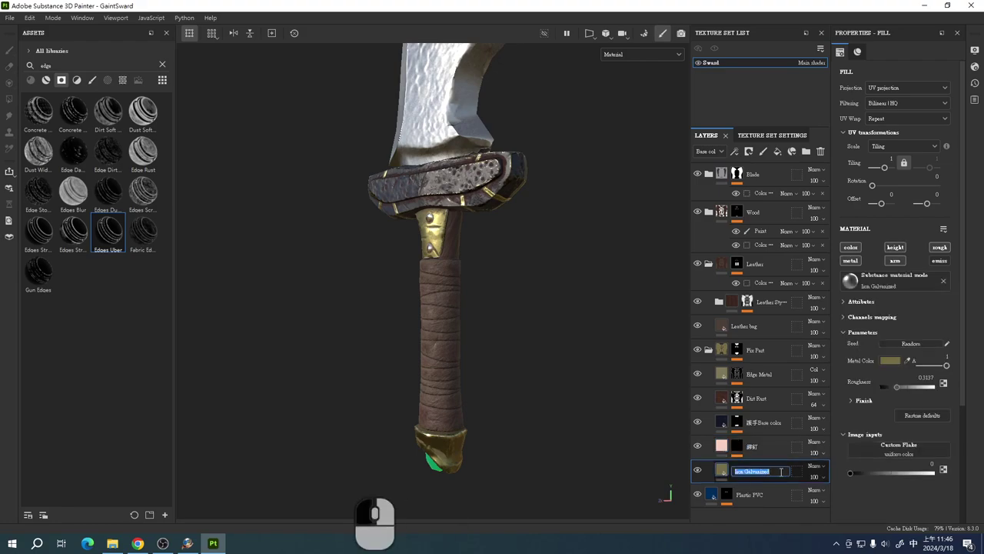
type("ej42u/4104")
key("Return")
key("BackSpace")
type("cj;6wj/6")
key("Return")
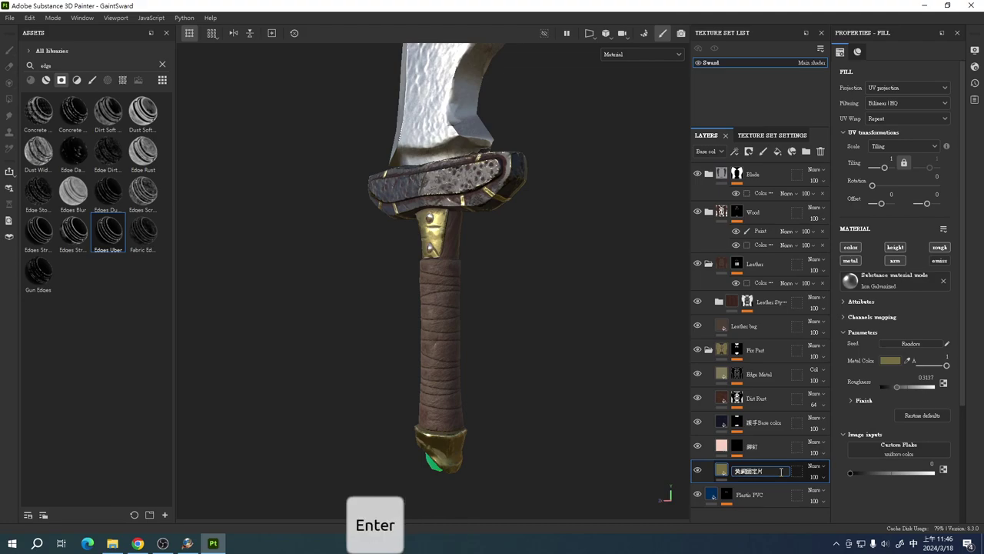
- Rename the Plastic PVC layer as 寶珠 and collapse the Fix Part folder
double_click(761, 496)
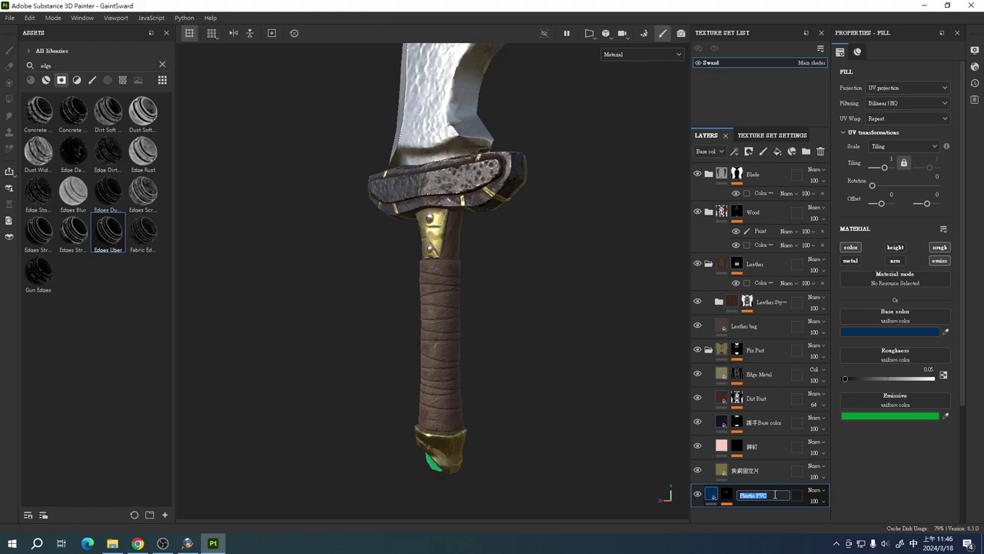
type("1l35j")
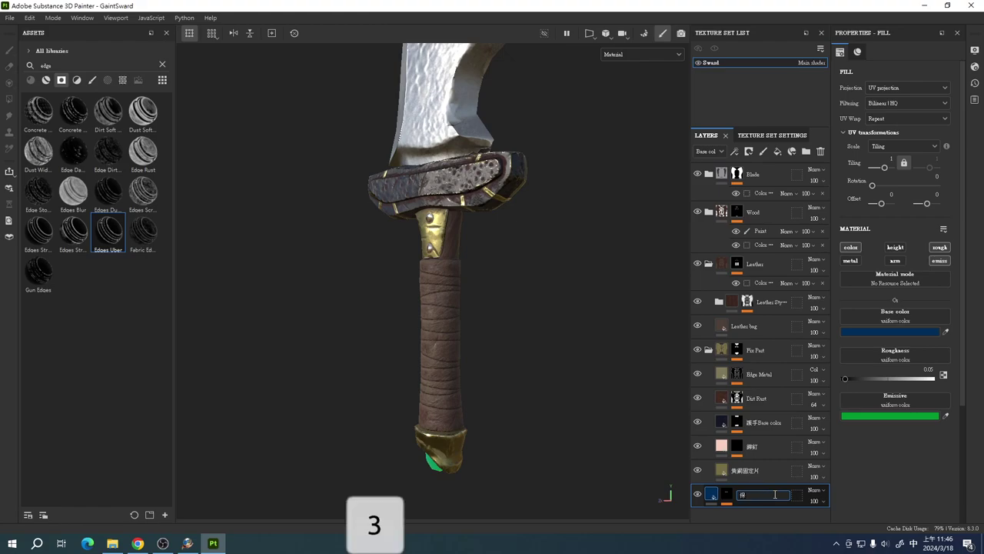
key("Return")
key("Return")
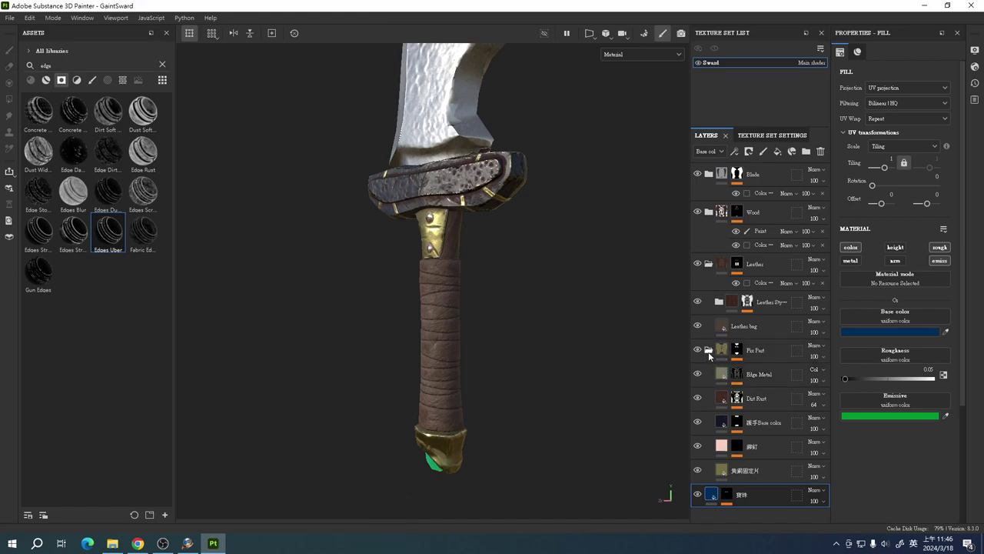
left_click(708, 351)
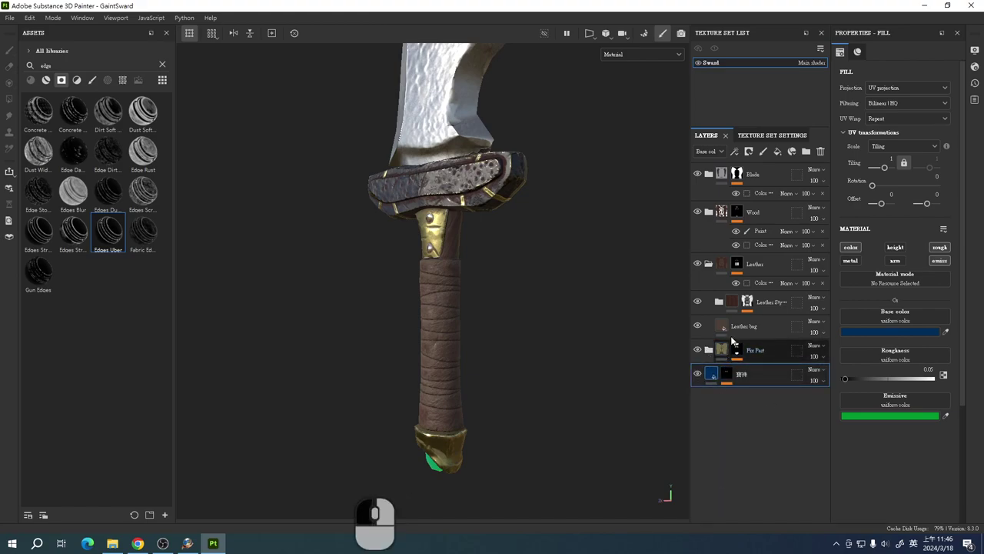
left_click(709, 350)
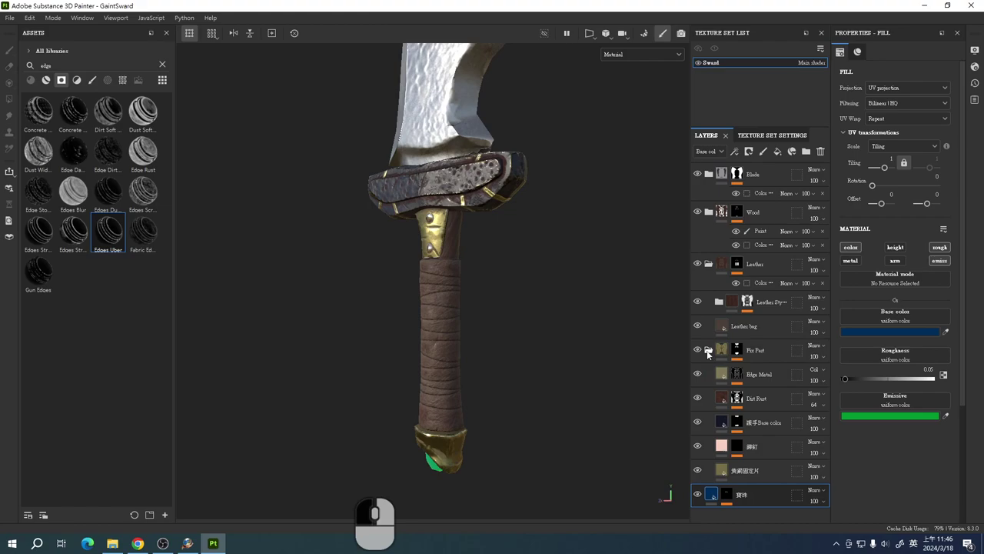
left_click(708, 350)
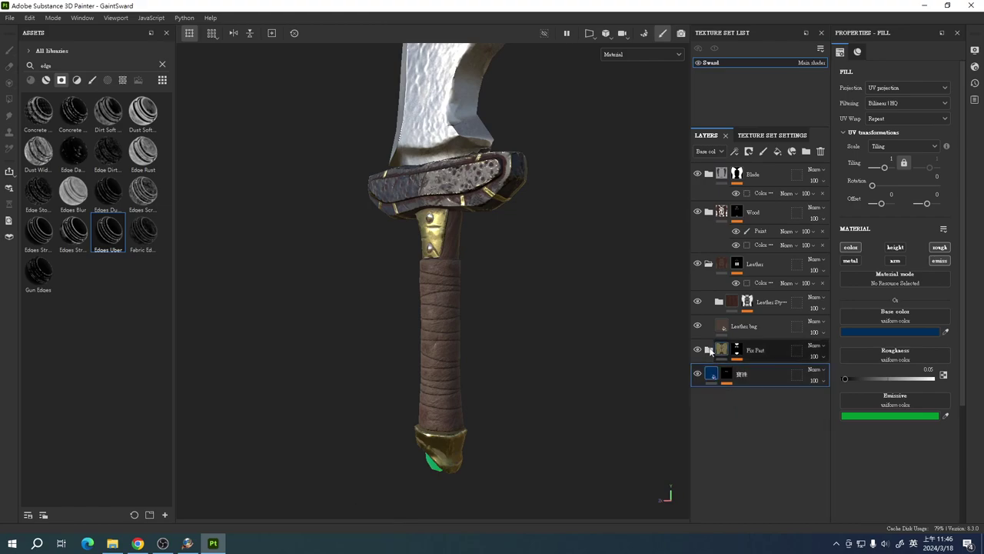
- Clear the asset search and browse the full list of base materials for a metal for the blade
left_click_drag(527, 305, 497, 235, "alt")
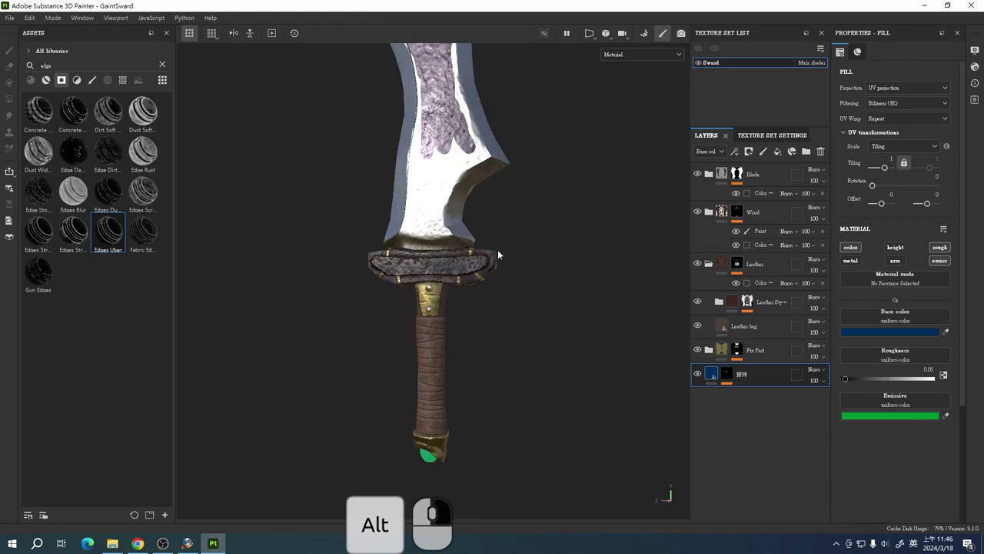
middle_click_drag(480, 304, 479, 242, "alt")
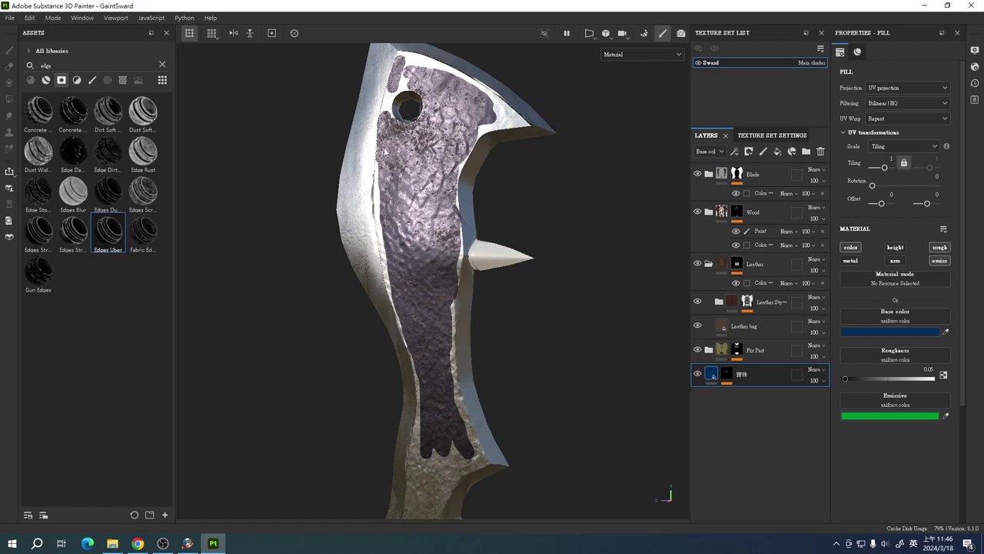
middle_click_drag(352, 225, 351, 349, "alt")
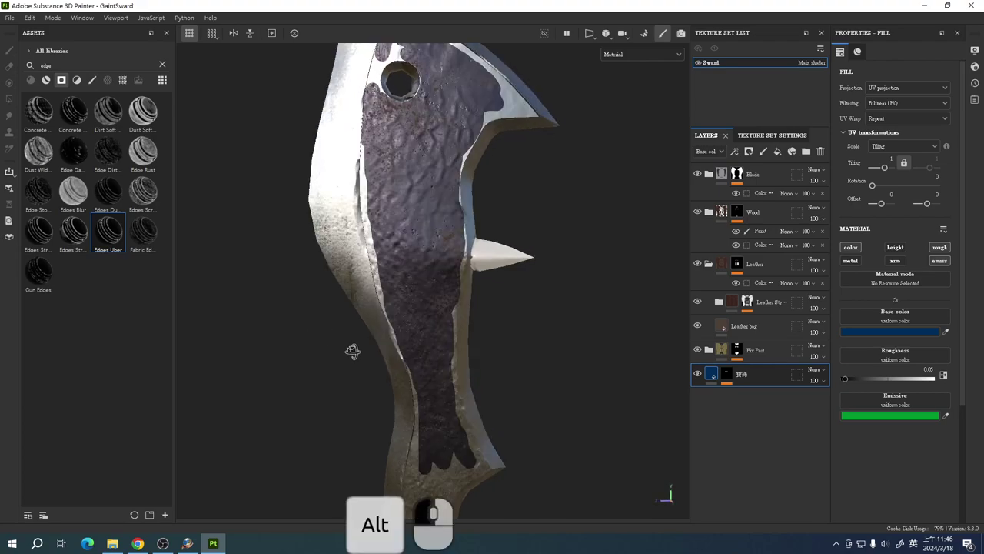
middle_click_drag(569, 288, 350, 188, "alt")
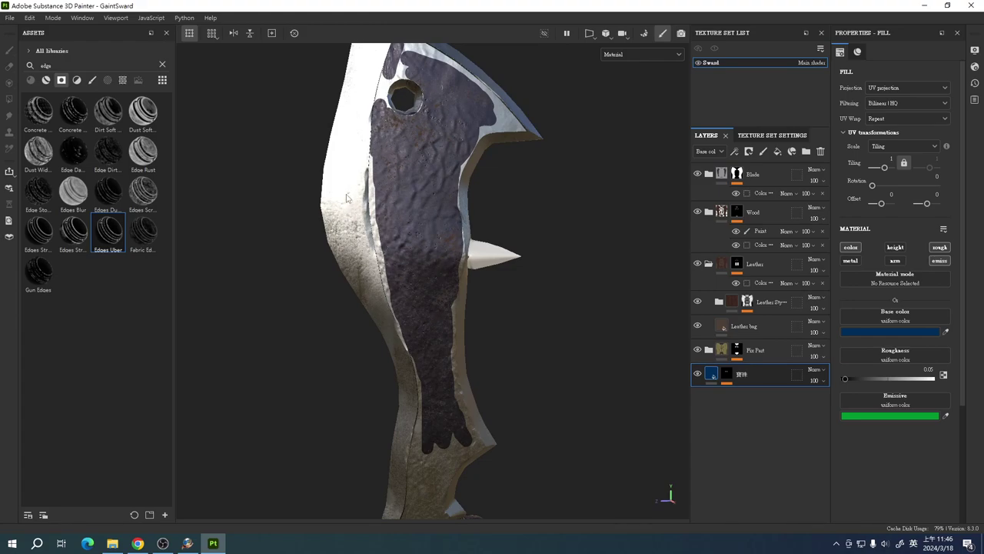
left_click(31, 80)
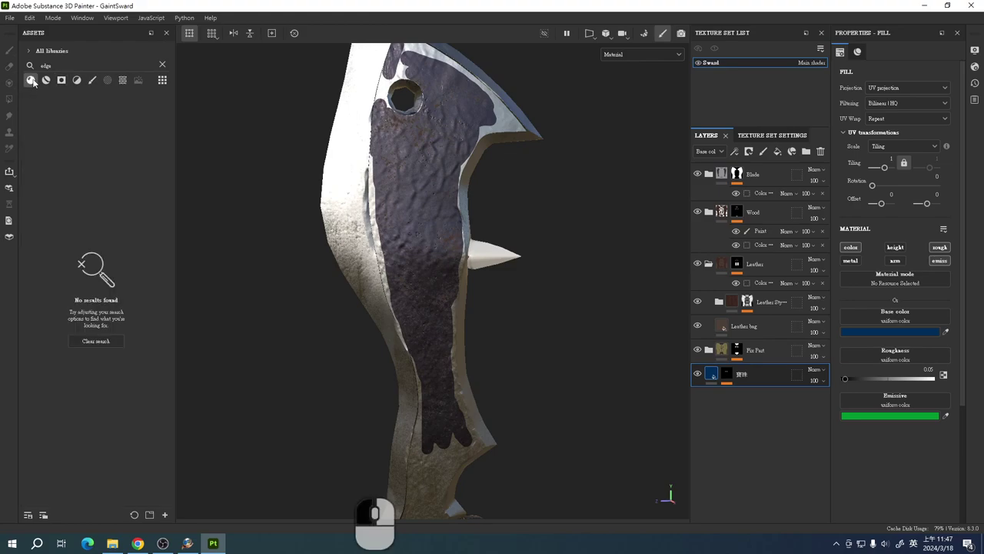
left_click(162, 66)
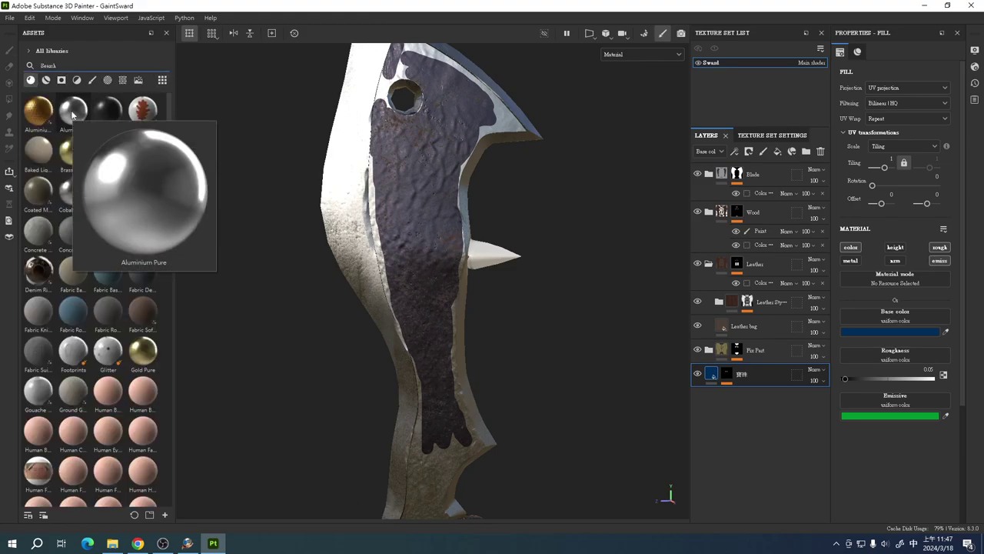
scroll(72, 115, "down", 5)
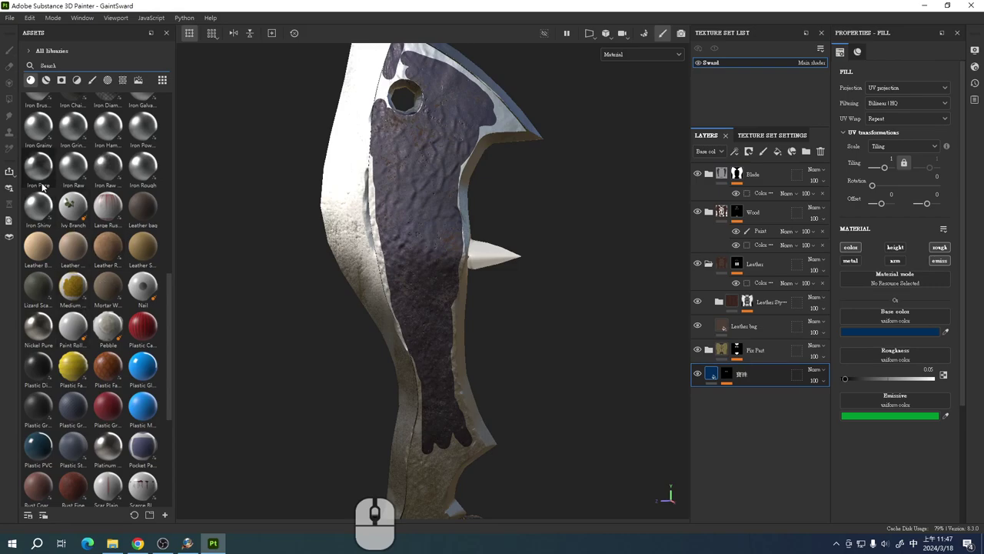
mouse_move(39, 332)
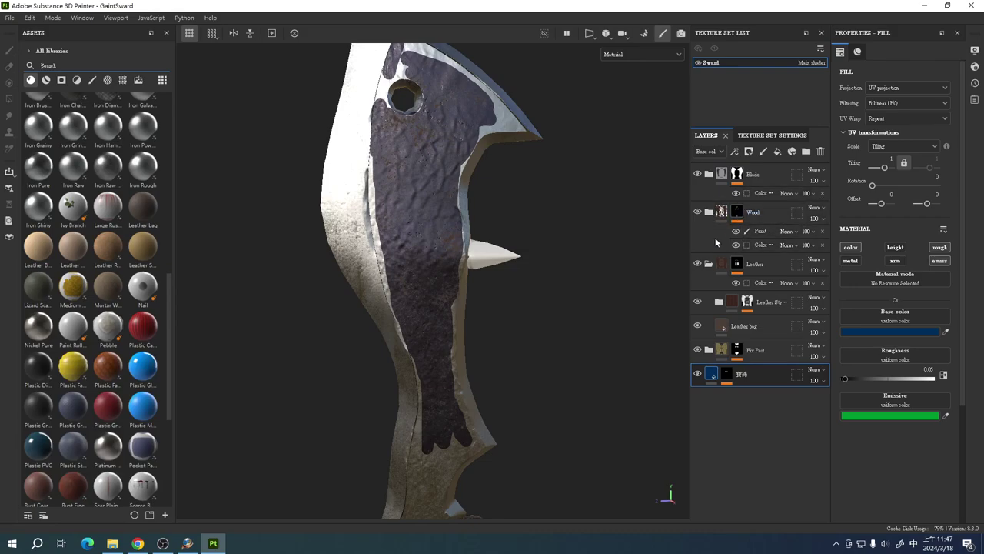
- Collapse the Leather folder, add Nickel Pure directly above Steel Rough in the Blade folder, and give it a black mask
left_click(709, 264)
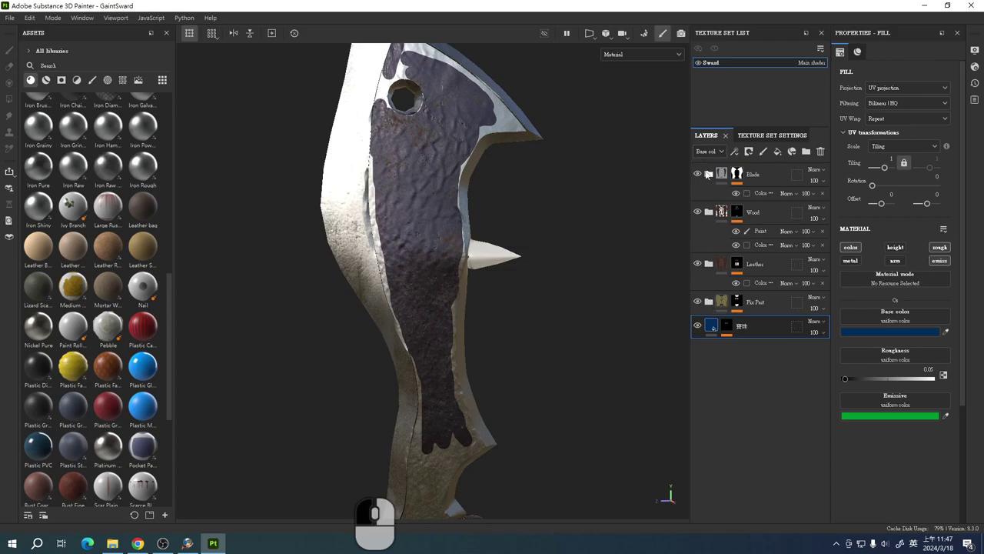
left_click(709, 175)
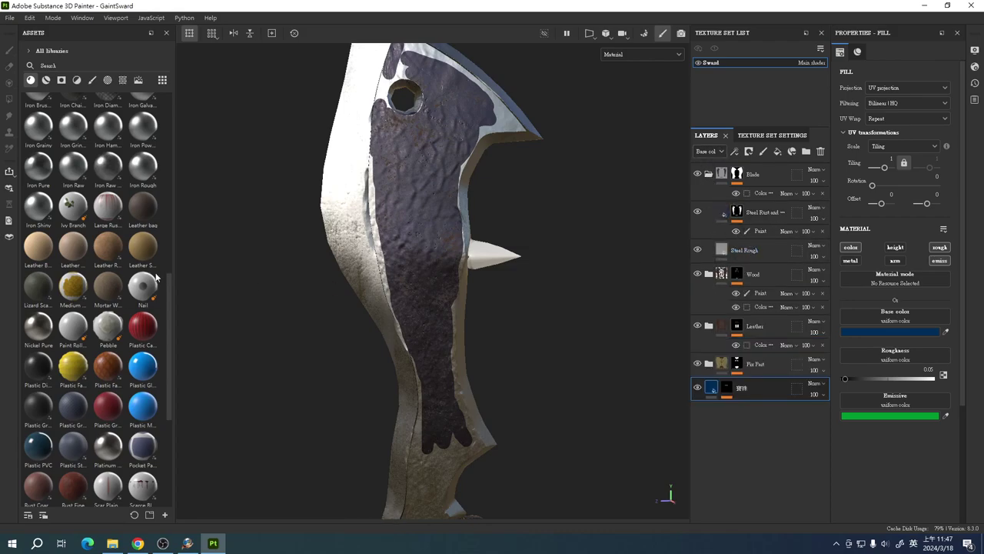
left_click_drag(39, 323, 770, 243)
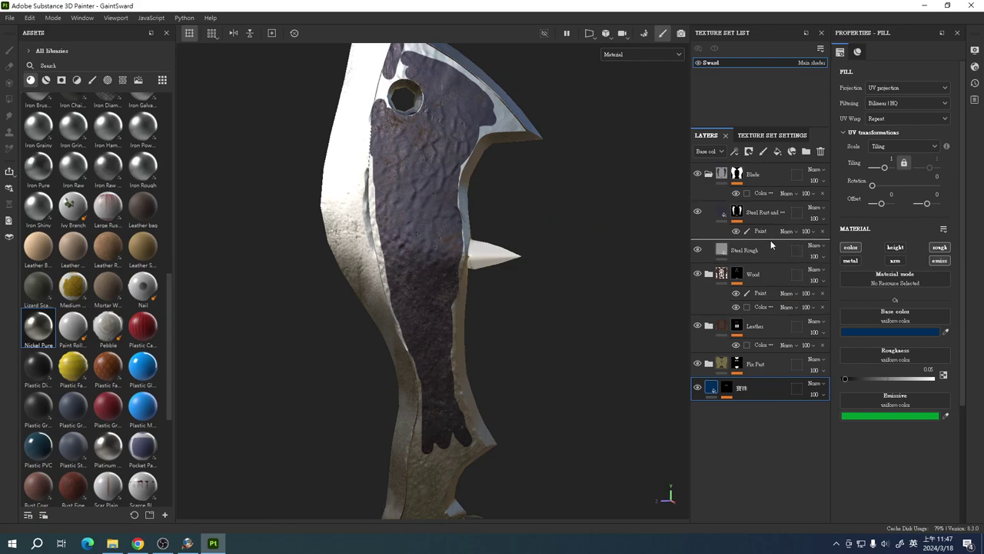
left_click(748, 151)
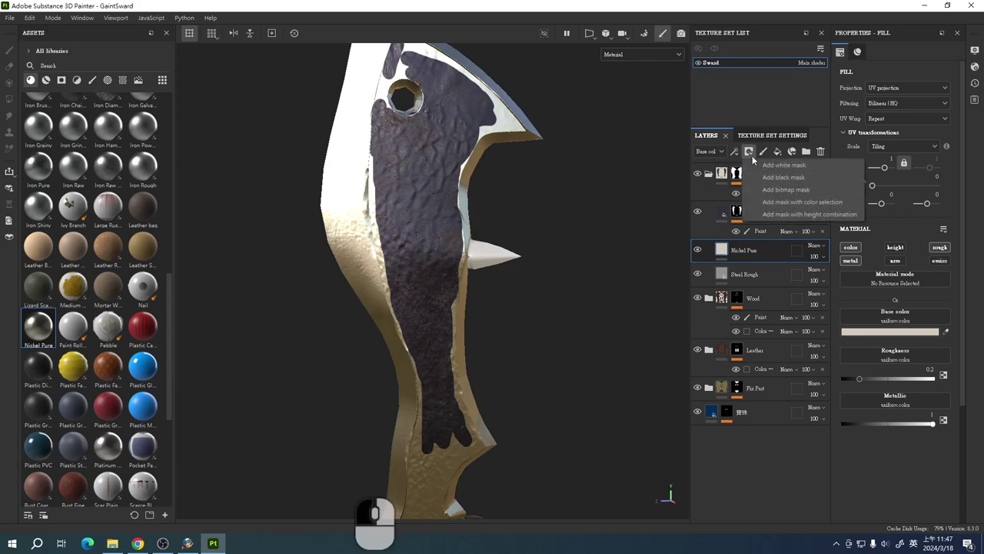
left_click(790, 178)
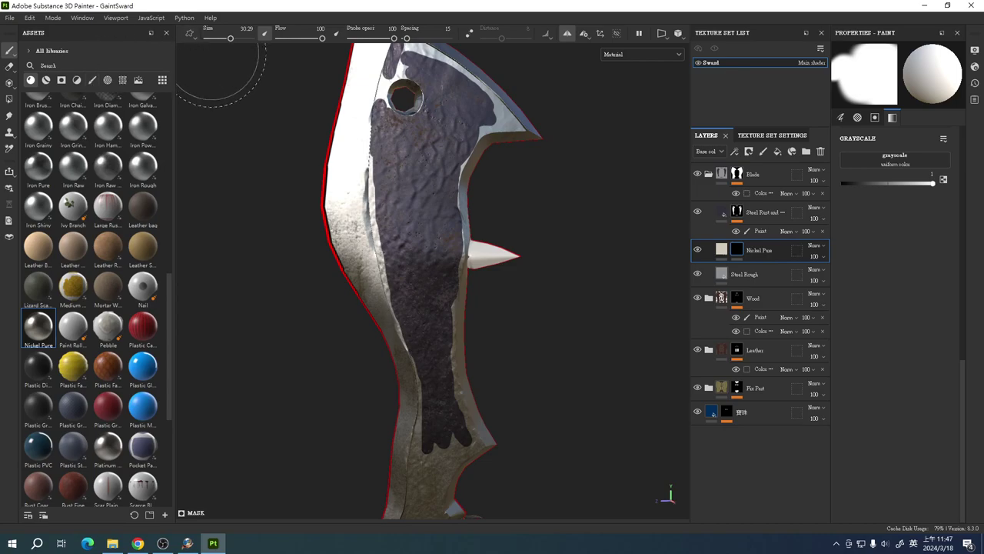
- Search the brush library for "dir" and select the Cement 2 brush for painting the Nickel Pure mask
left_click(91, 81)
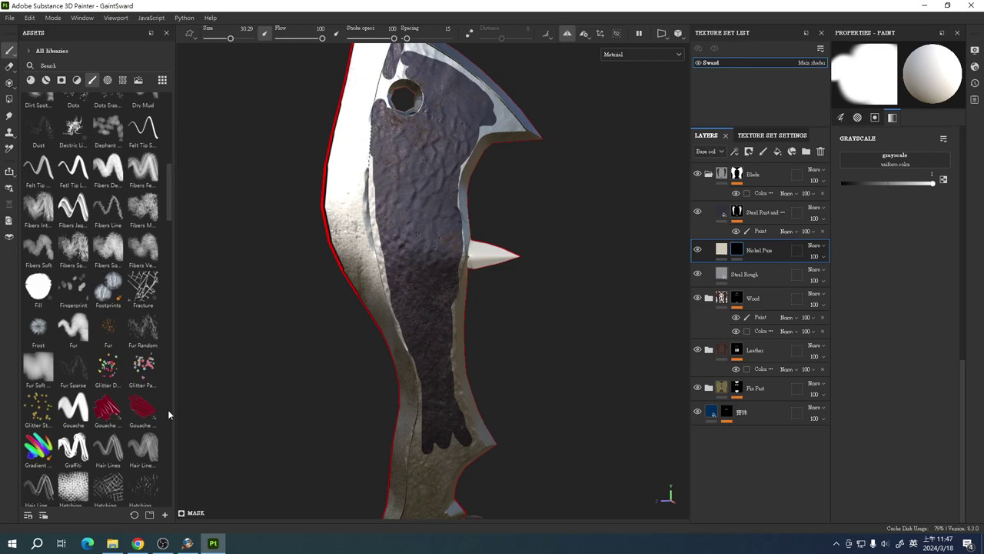
scroll(150, 229, "up", 5)
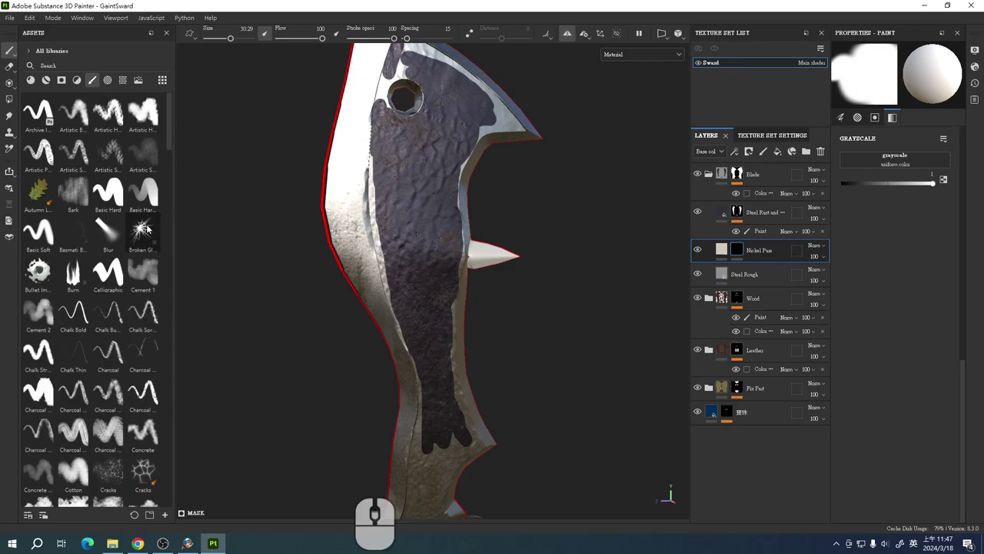
left_click(146, 119)
scroll(105, 242, "down", 10)
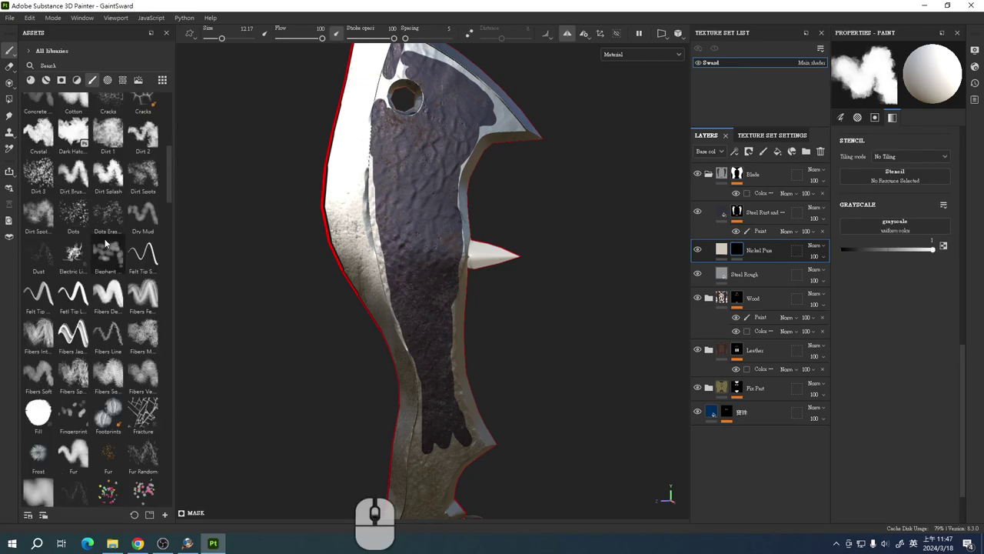
scroll(105, 243, "up", 3)
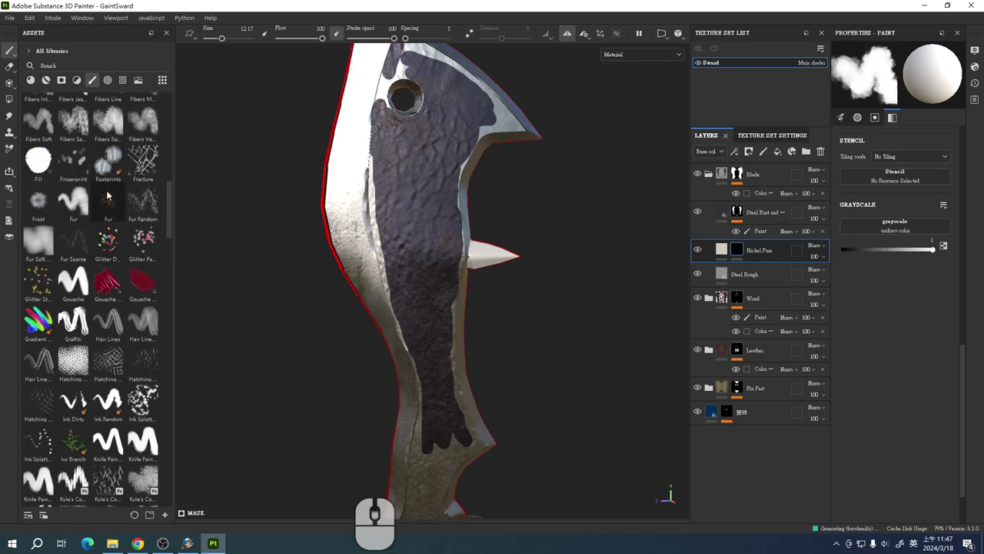
left_click(66, 67)
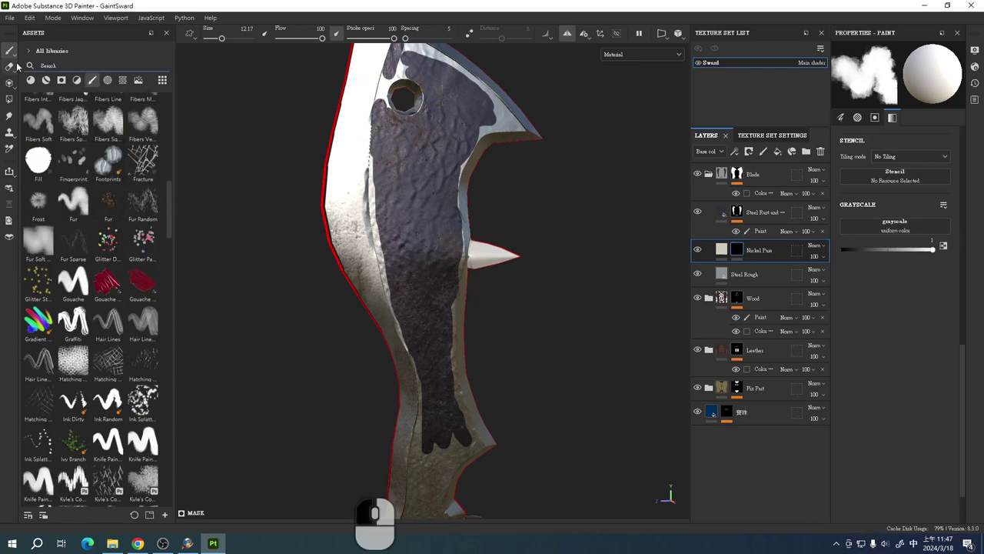
type("d")
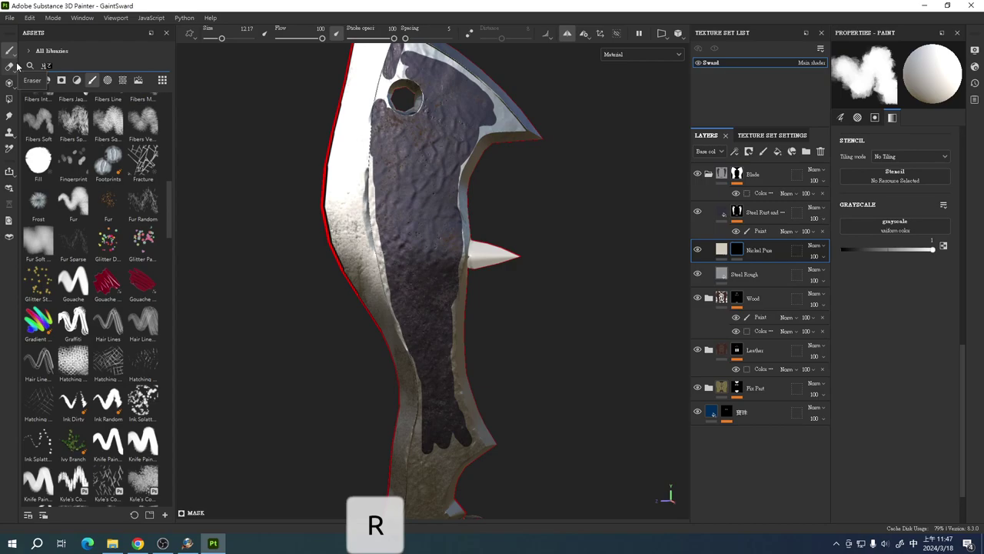
type("ir")
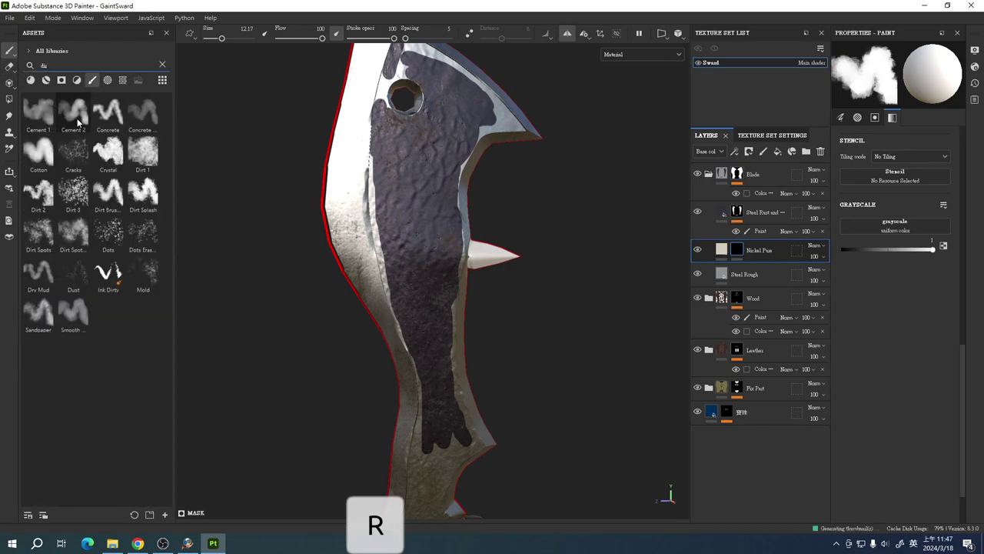
left_click(73, 119)
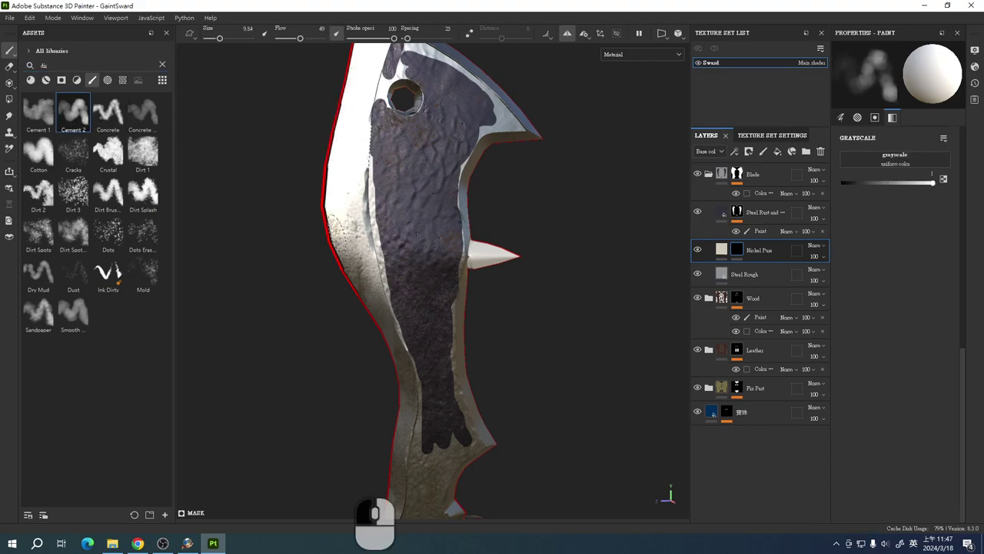
- Isolate the Nickel Pure mask in the viewport and paint white along the curved outer edge and top edge of the blade head
left_click_drag(338, 231, 350, 266)
left_click_drag(292, 352, 268, 277, "alt")
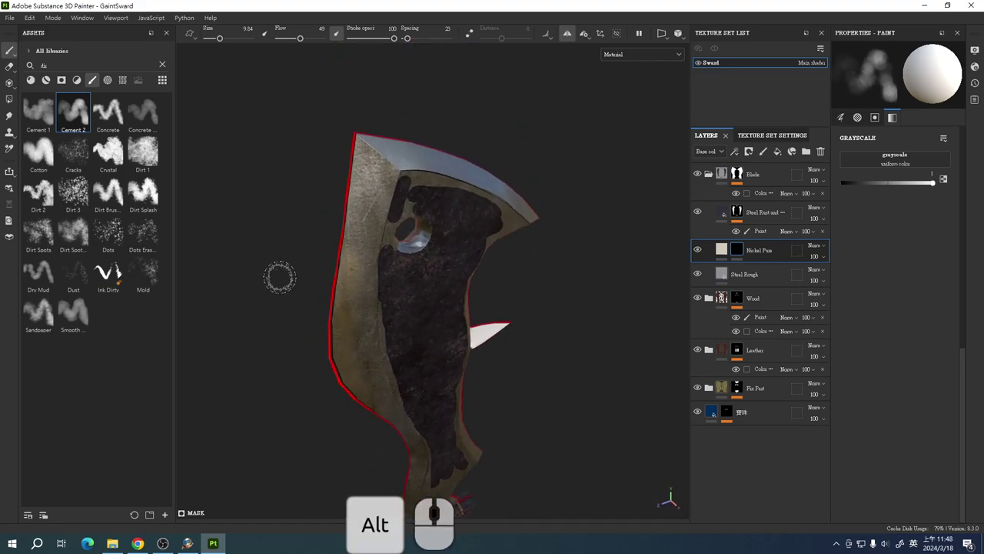
left_click(739, 250, "alt")
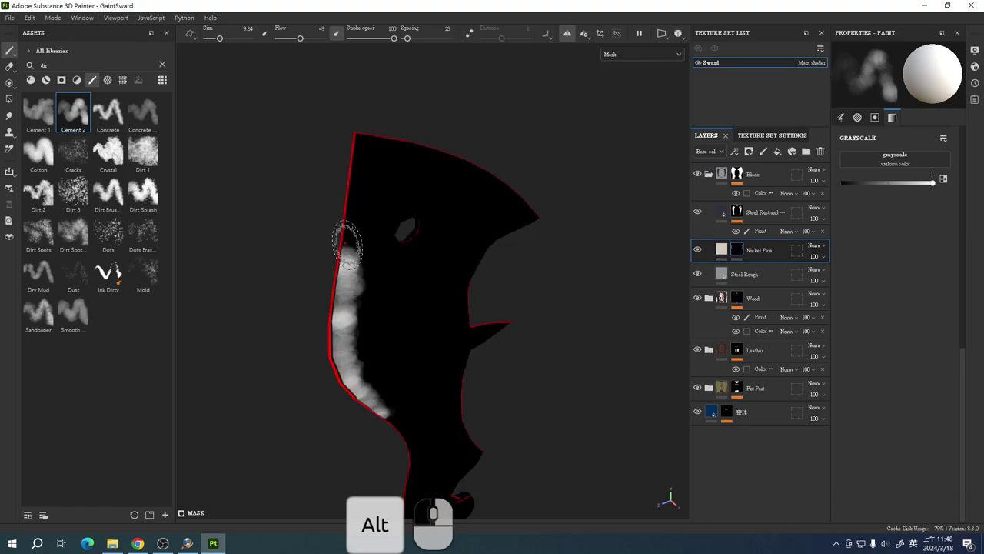
mouse_move(346, 210)
left_mouse_down()
mouse_move(361, 133)
mouse_move(382, 147)
mouse_move(367, 140)
mouse_move(426, 149)
mouse_move(527, 224)
left_mouse_up()
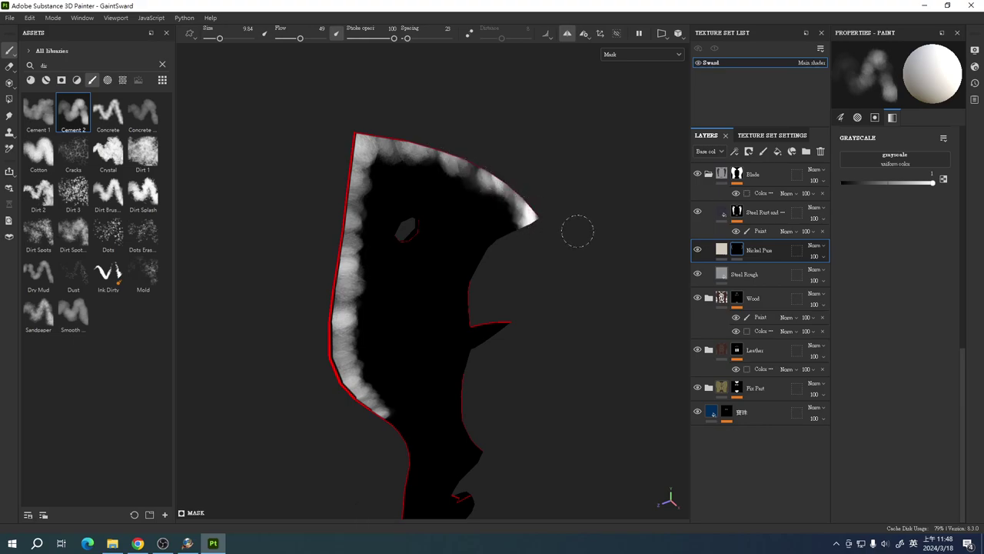
mouse_move(471, 170)
left_mouse_down()
mouse_move(419, 154)
mouse_move(413, 163)
mouse_move(358, 135)
mouse_move(356, 186)
mouse_move(335, 231)
mouse_move(343, 240)
mouse_move(352, 221)
mouse_move(343, 223)
mouse_move(355, 255)
mouse_move(329, 304)
mouse_move(355, 374)
mouse_move(333, 353)
mouse_move(325, 279)
mouse_move(321, 297)
mouse_move(323, 277)
mouse_move(333, 361)
mouse_move(400, 443)
left_mouse_up()
- Continue painting the Nickel Pure mask down the smooth blade edge to the guard, finishing with a brush size of 4.15
middle_click_drag(454, 329, 358, 248, "alt")
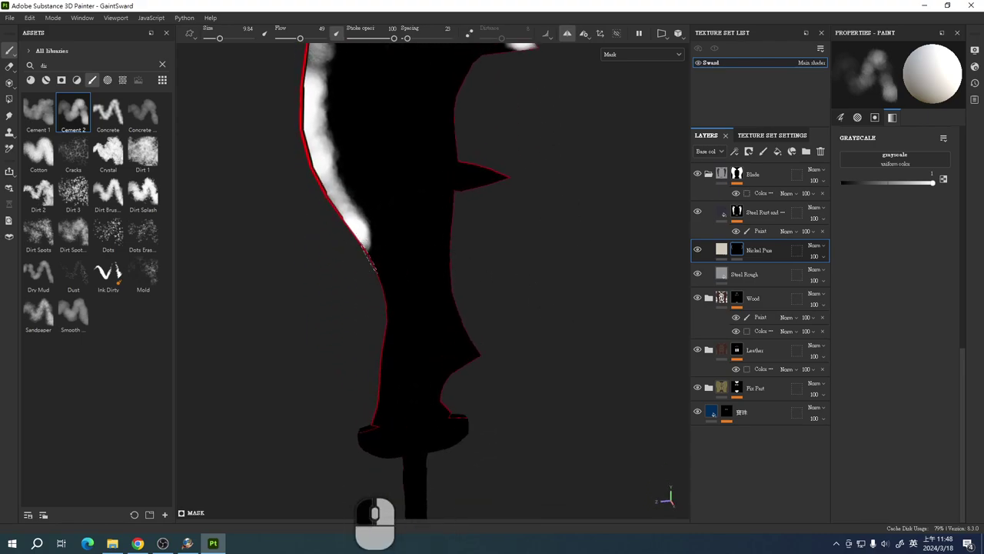
mouse_move(383, 280)
left_mouse_down()
mouse_move(398, 306)
mouse_move(389, 363)
left_mouse_up()
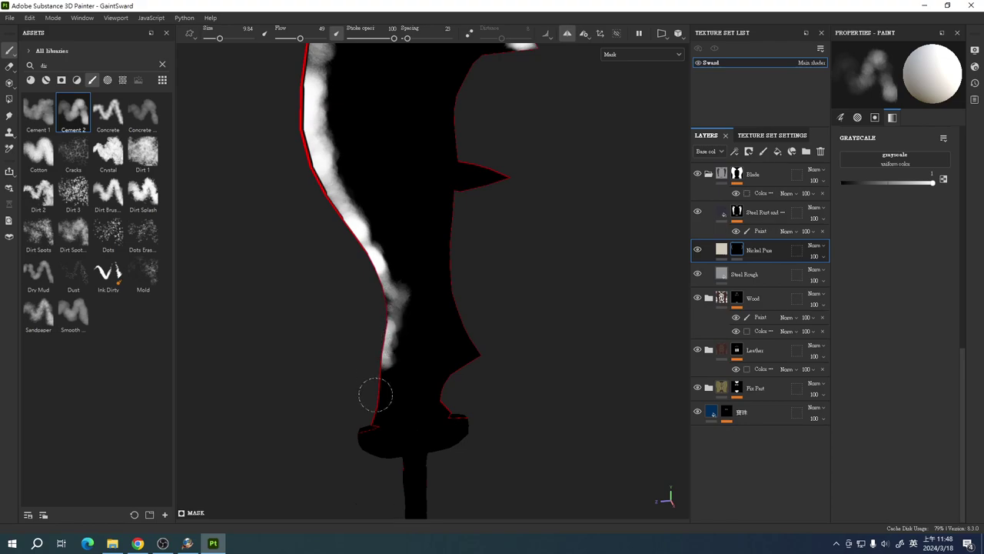
left_click_drag(373, 412, 378, 388)
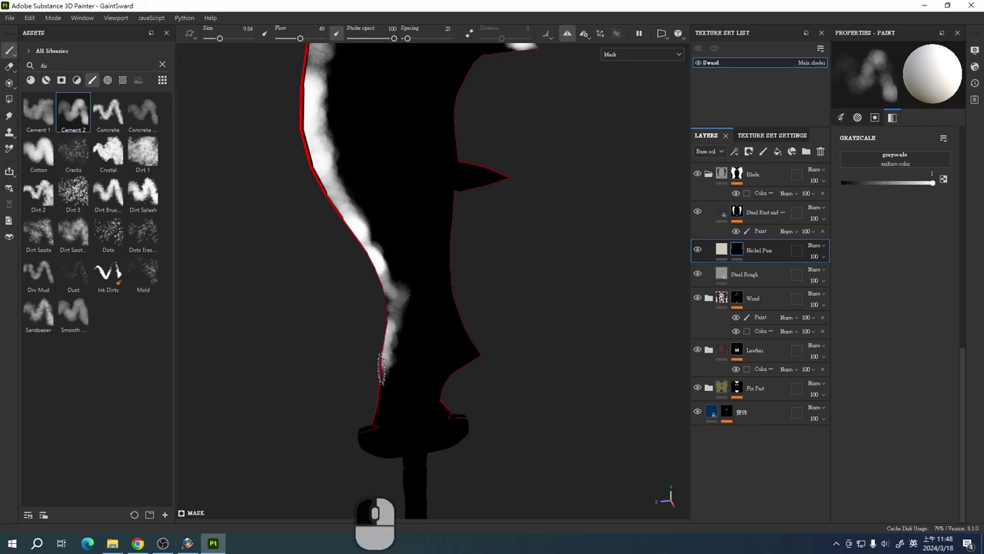
mouse_move(374, 425)
left_mouse_down()
mouse_move(367, 410)
mouse_move(377, 403)
left_mouse_up()
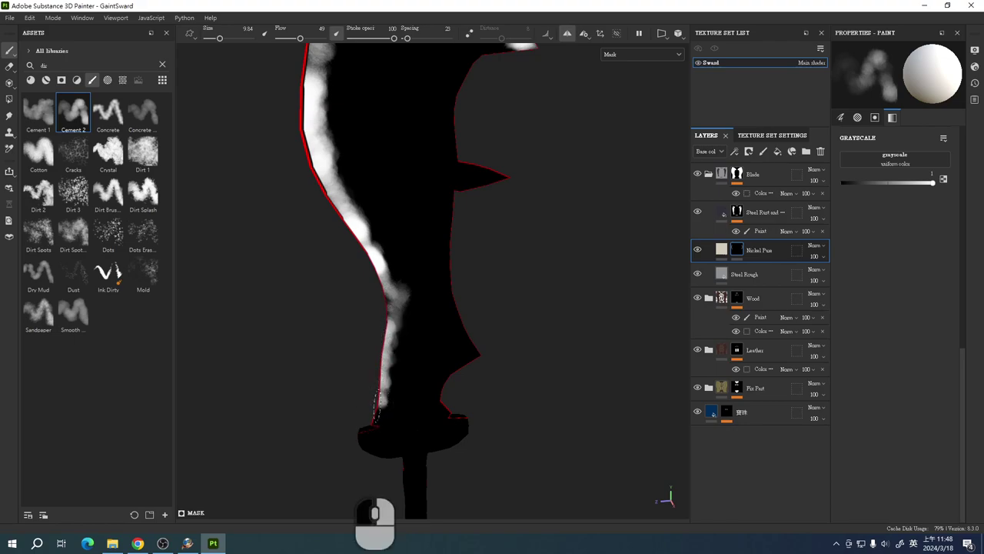
left_click_drag(219, 39, 216, 39)
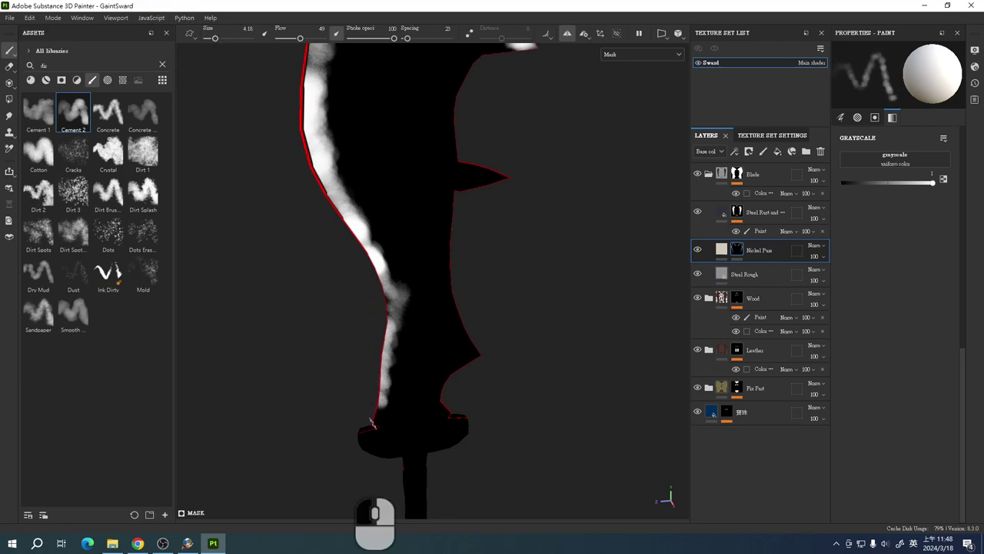
left_click_drag(372, 421, 378, 415)
- Paint the Nickel Pure mask along the notched blade edge from the spike down towards the guard, enlarging the brush to 8.14
mouse_move(560, 300)
left_mouse_down("alt")
mouse_move(531, 317)
mouse_move(409, 308)
mouse_move(419, 196)
mouse_move(414, 204)
left_mouse_up("alt")
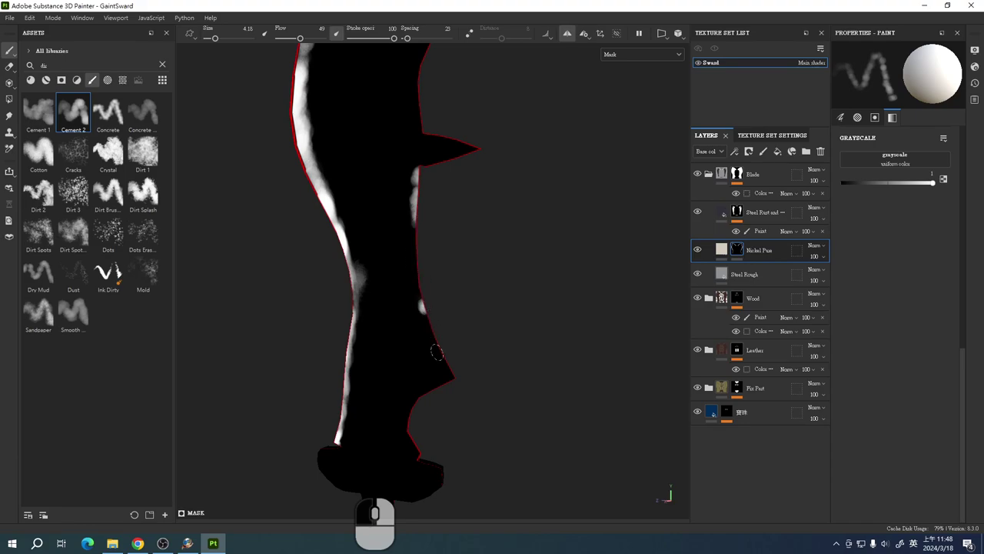
left_click_drag(436, 350, 452, 379)
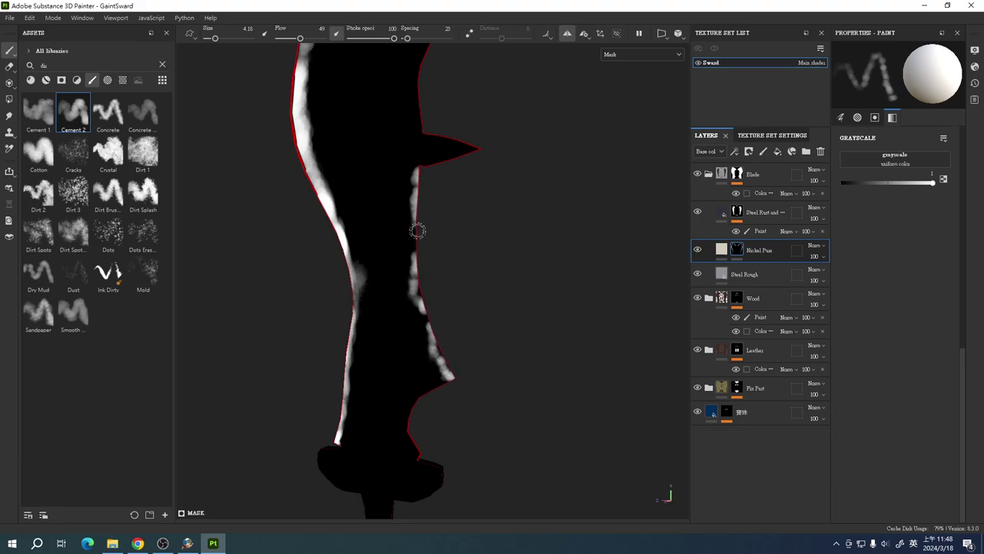
left_click(219, 39)
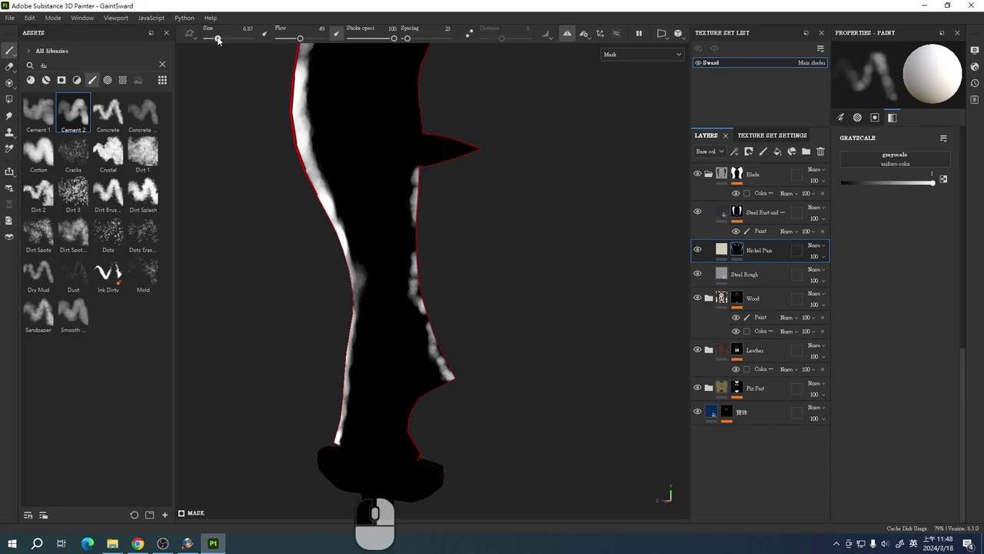
left_click_drag(415, 188, 415, 221)
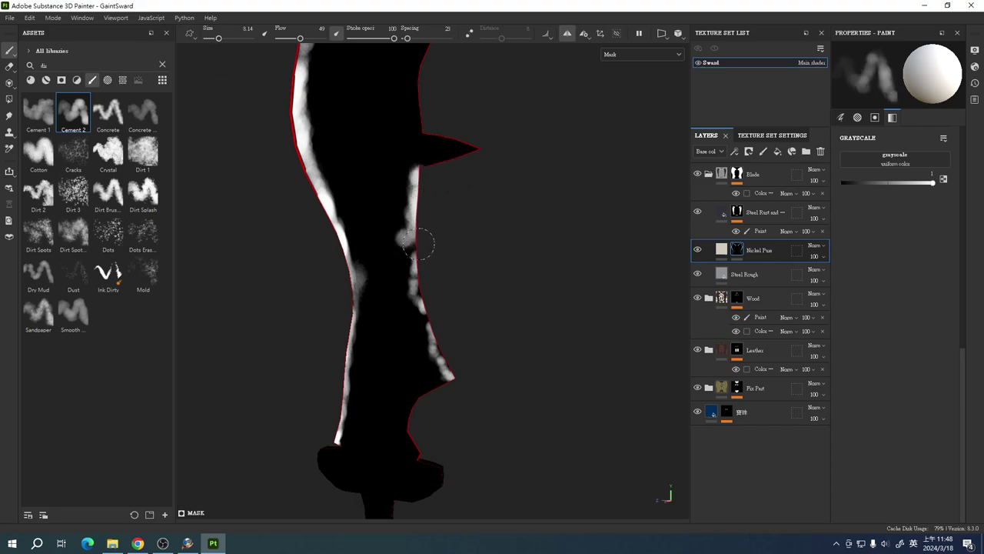
left_click_drag(414, 247, 418, 286)
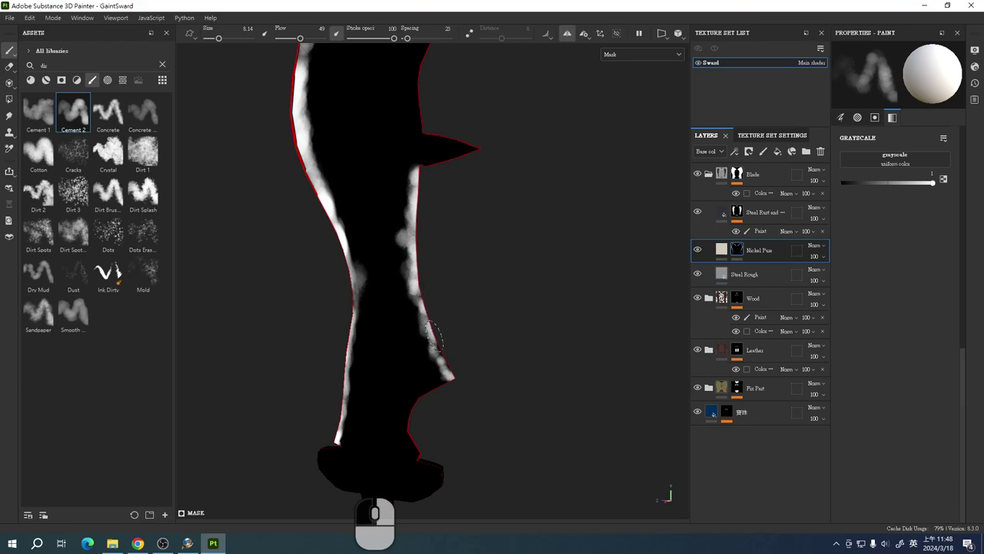
mouse_move(457, 370)
left_mouse_down()
mouse_move(431, 385)
mouse_move(458, 366)
mouse_move(423, 336)
mouse_move(483, 316)
mouse_move(504, 320)
mouse_move(443, 373)
mouse_move(449, 364)
mouse_move(438, 361)
mouse_move(449, 357)
mouse_move(413, 397)
mouse_move(404, 434)
mouse_move(402, 415)
mouse_move(428, 376)
mouse_move(408, 389)
left_mouse_up()
mouse_move(399, 424)
left_mouse_down()
mouse_move(417, 458)
mouse_move(400, 429)
left_mouse_up()
mouse_move(487, 257)
left_mouse_down("alt")
mouse_move(503, 198)
mouse_move(428, 228)
left_mouse_up("alt")
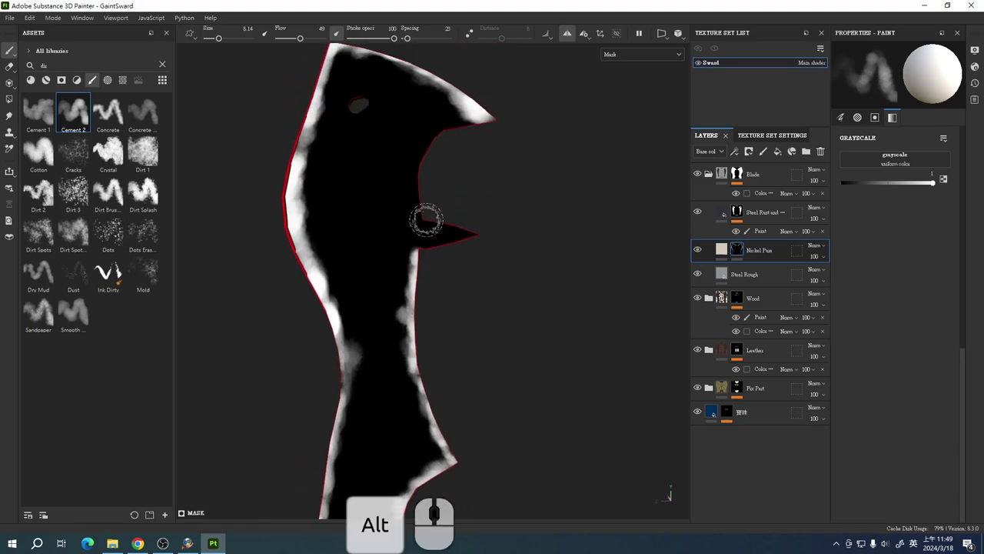
- Paint the Nickel Pure mask white along the concave edge between hooked tip and spike, and return to the layer's fill in material view
left_click_drag(471, 116, 435, 130)
mouse_move(512, 210)
left_mouse_down("alt")
mouse_move(606, 241)
mouse_move(500, 265)
left_mouse_up("alt")
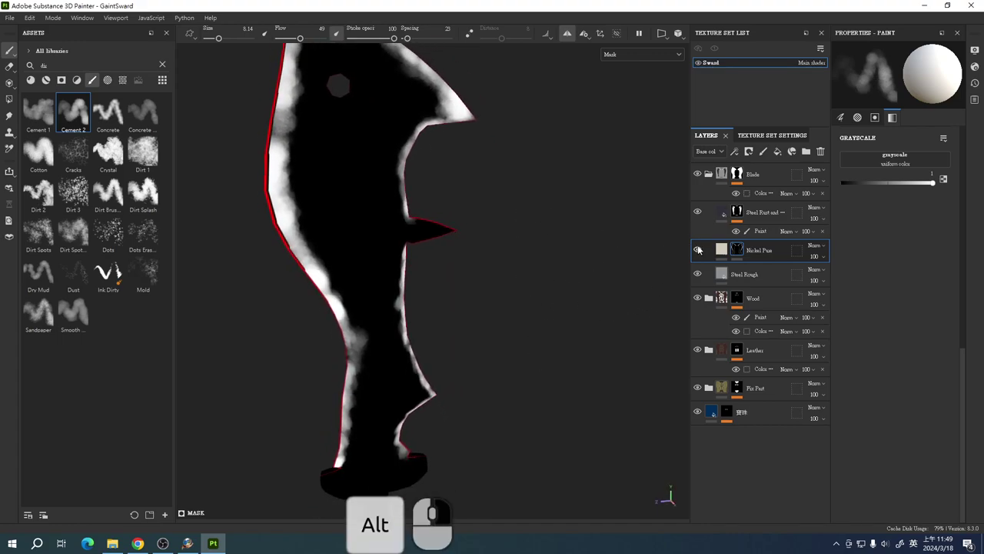
left_click(721, 250)
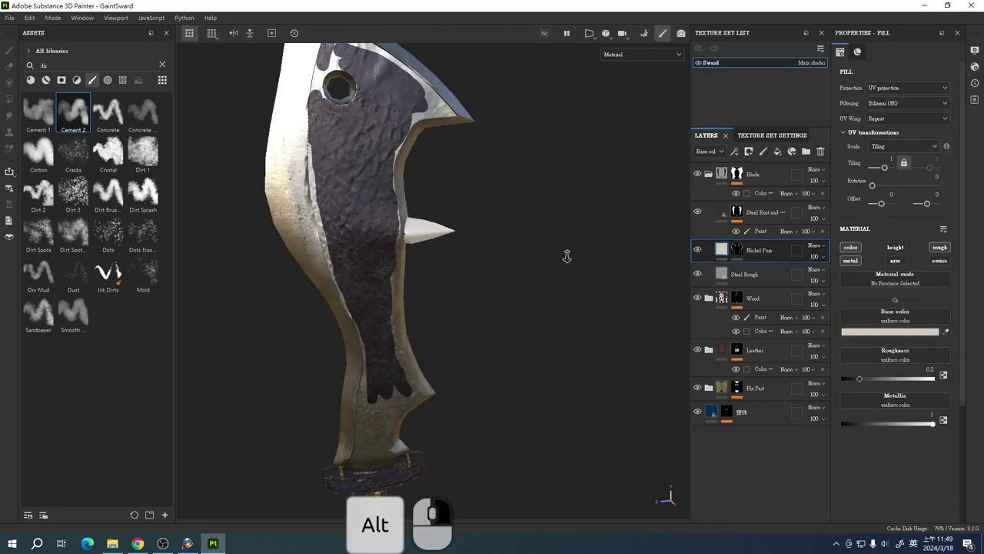
left_click_drag(405, 304, 551, 272, "alt")
right_click_drag(551, 273, 573, 307, "alt")
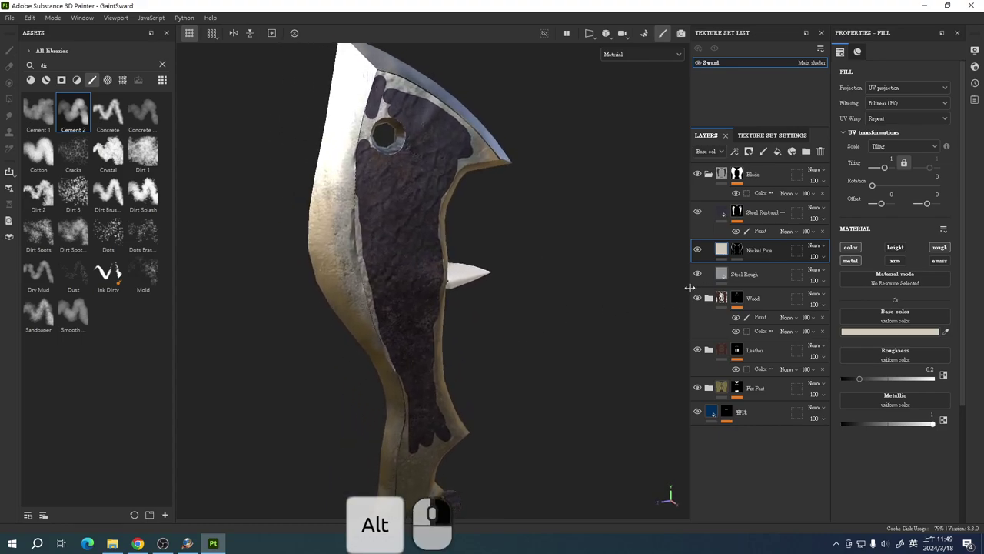
- Enable the height channel on the Nickel Pure fill, with height at -0.1694 and roughness at about 0.49
left_click(895, 247)
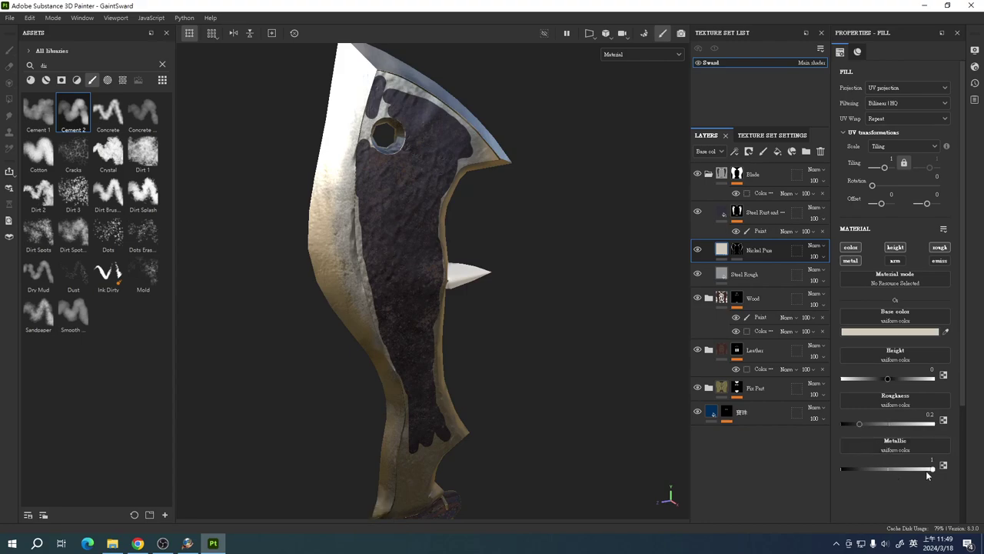
mouse_move(887, 378)
left_mouse_down()
mouse_move(873, 380)
mouse_move(905, 377)
mouse_move(880, 378)
left_mouse_up()
left_click_drag(717, 349, 515, 326, "alt")
left_click_drag(561, 230, 615, 258, "alt")
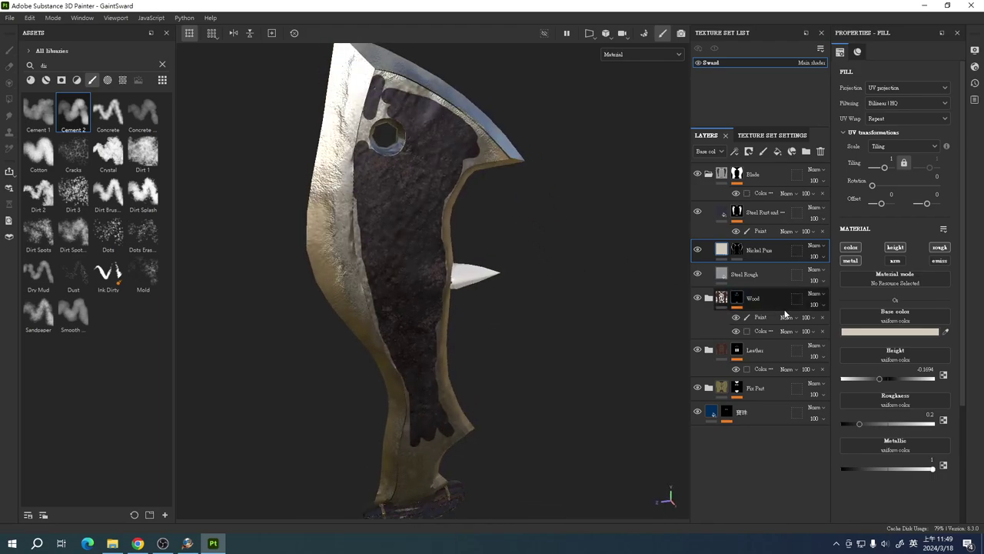
mouse_move(865, 429)
left_mouse_down()
mouse_move(902, 432)
mouse_move(886, 429)
left_mouse_up()
left_click_drag(600, 355, 523, 237, "alt")
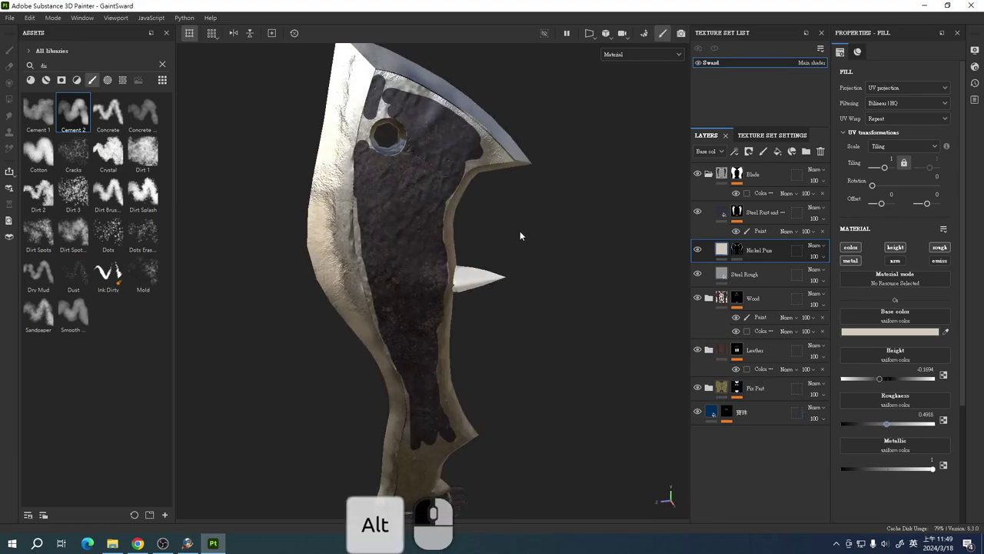
- Clear the asset search and try Brass Pure, Copper, Silver Pure, Steel Rough and Platinum on the Nickel Pure fill, settling on Titanium
left_click(31, 80)
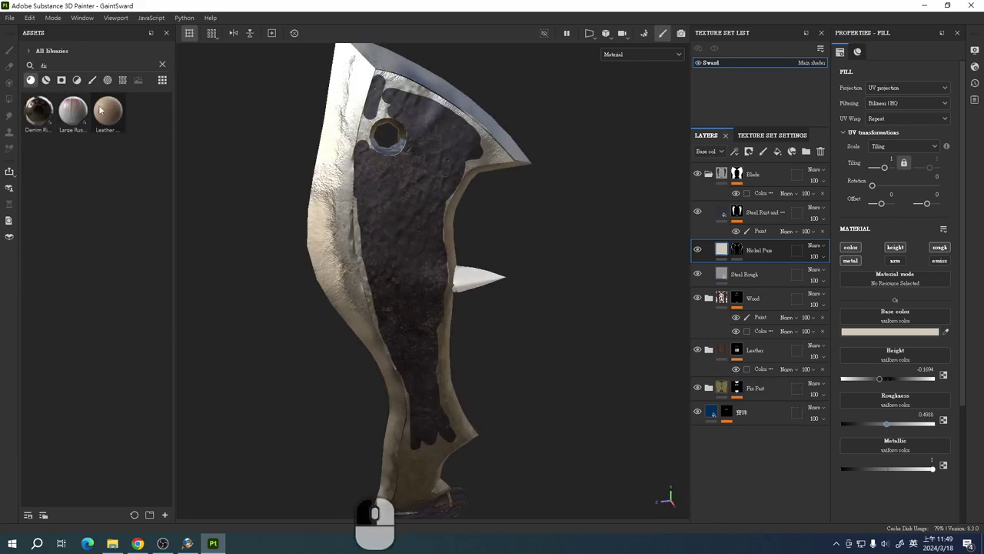
left_click(162, 65)
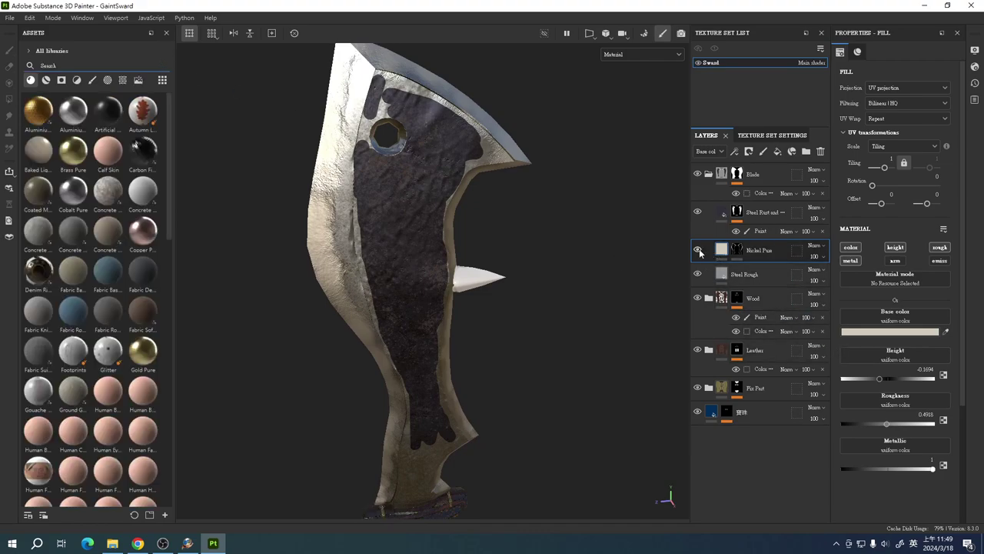
left_click(73, 152)
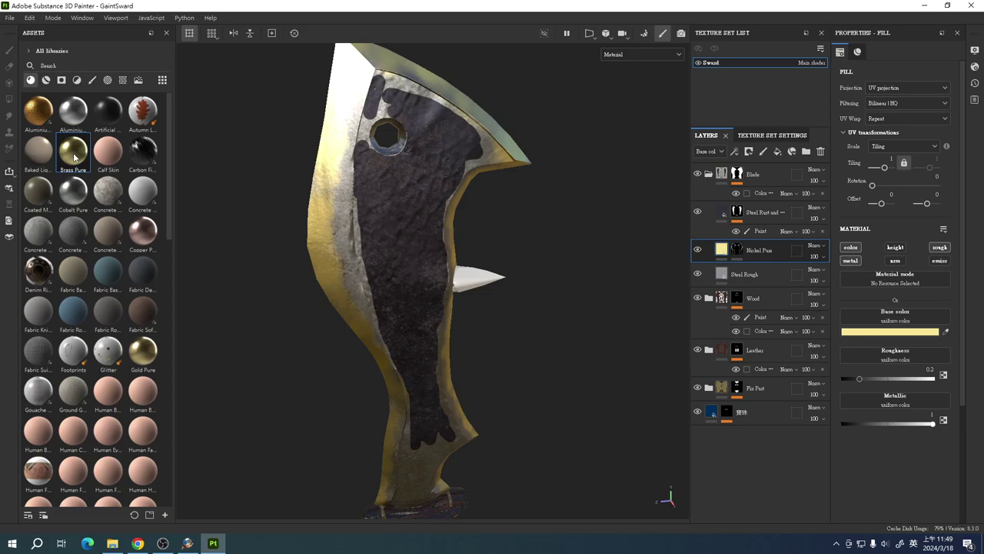
left_click(138, 242)
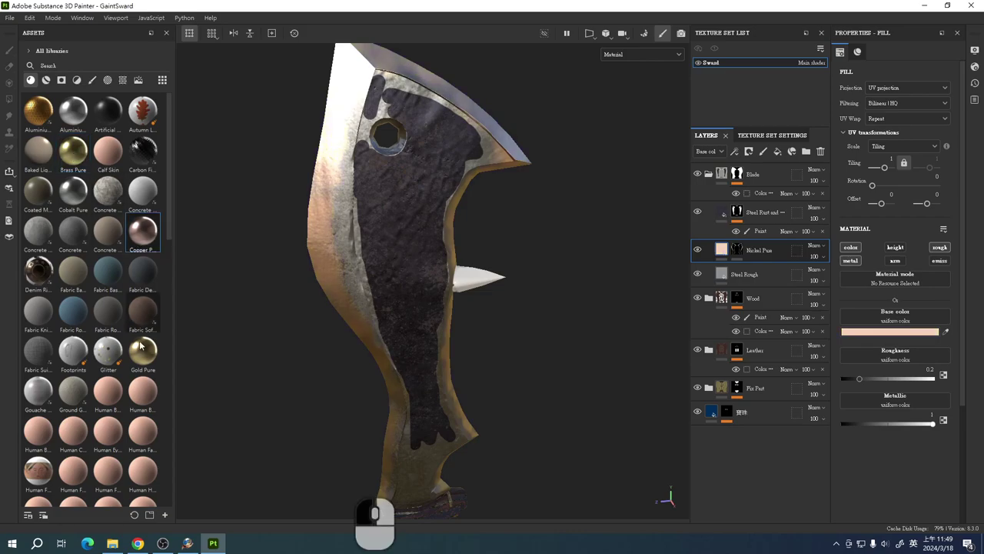
scroll(89, 269, "down", 5)
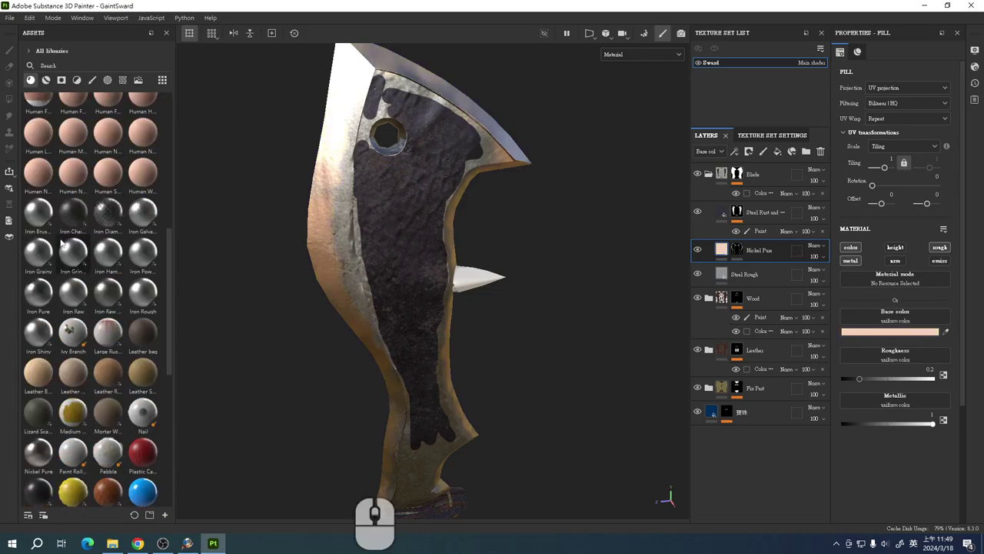
scroll(61, 246, "down", 5)
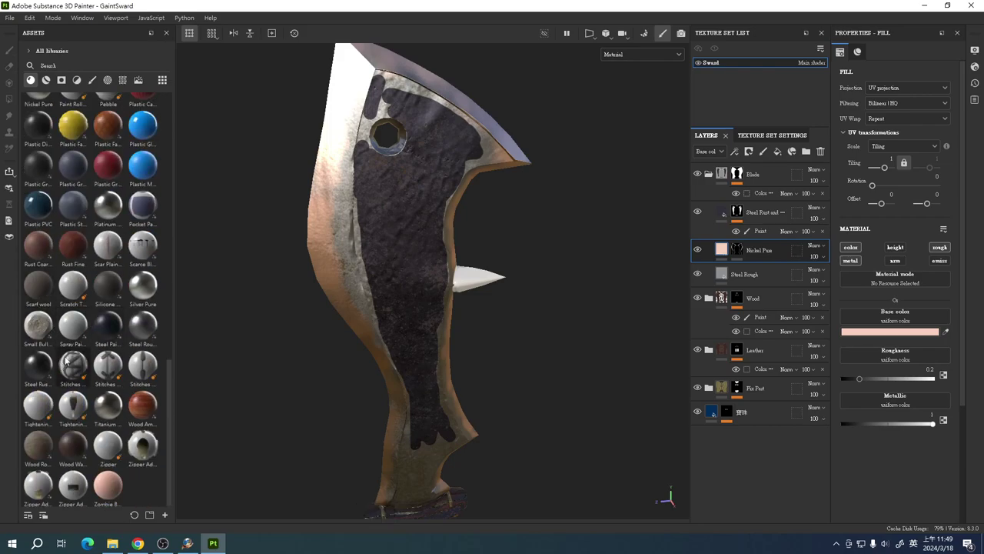
left_click(143, 291)
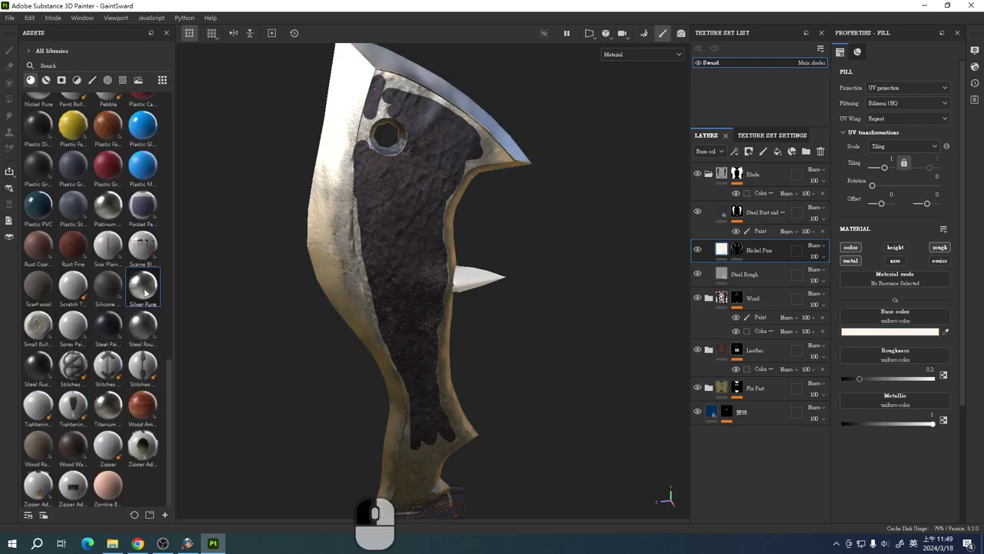
left_click(143, 327)
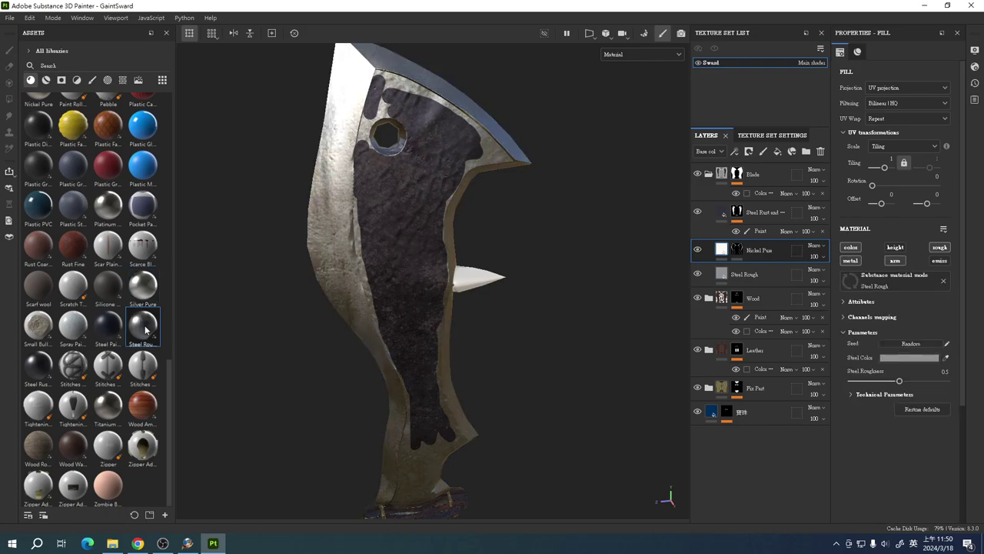
left_click(110, 209)
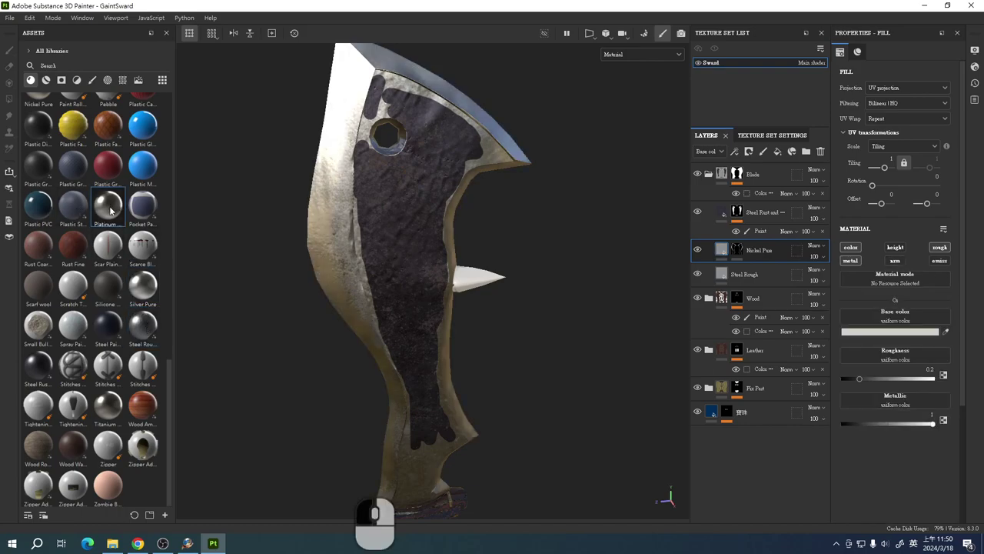
left_click_drag(259, 334, 164, 370, "alt")
left_click(108, 408)
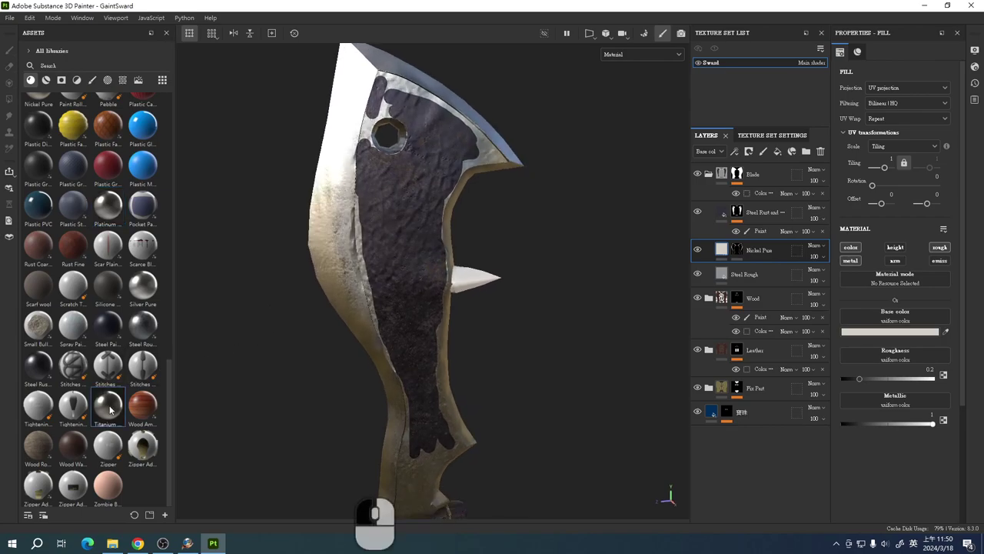
left_click_drag(227, 370, 250, 377, "alt")
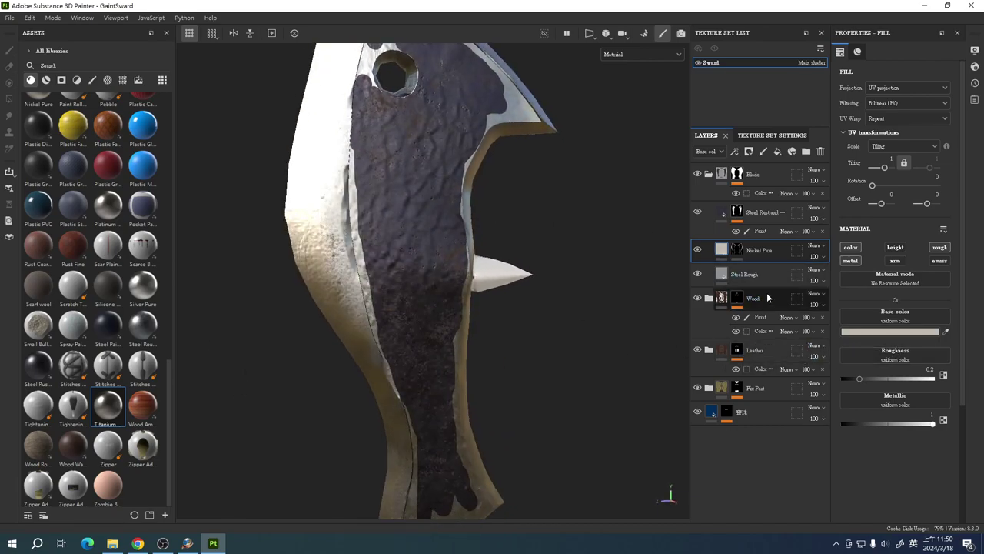
- Isolate the Nickel Pure mask in the viewport and choose the feathered Fibers brush from the full brush library
left_click(738, 300, "alt")
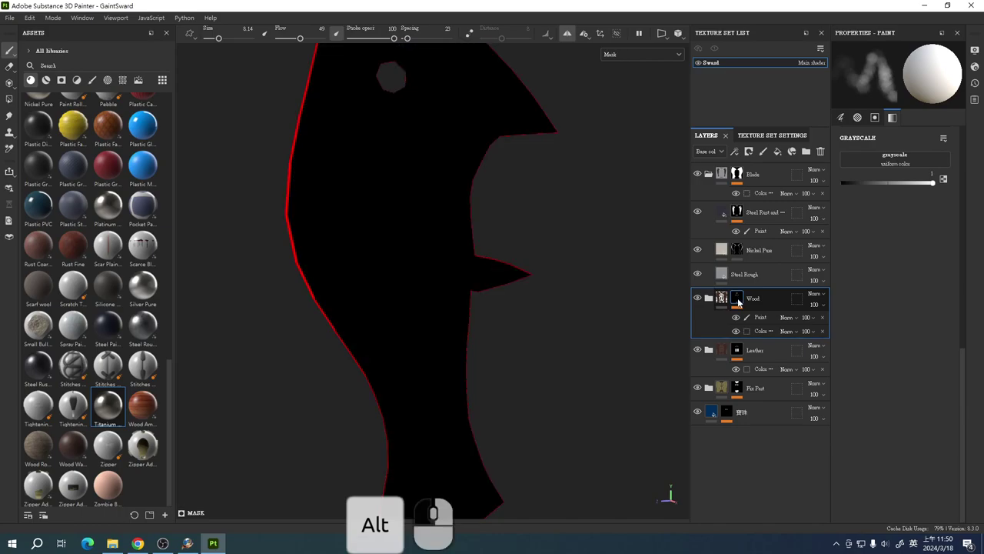
left_click(738, 249, "alt")
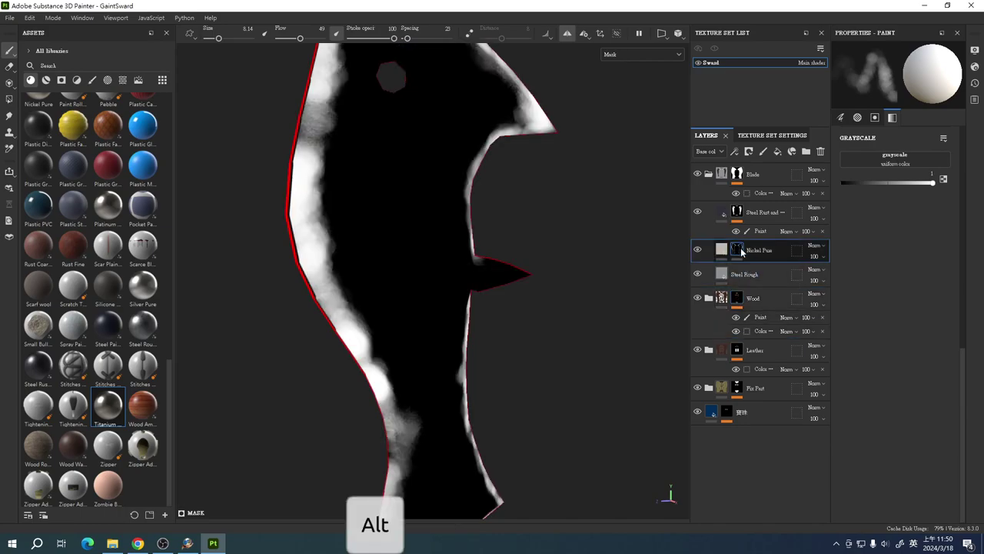
left_click(92, 80)
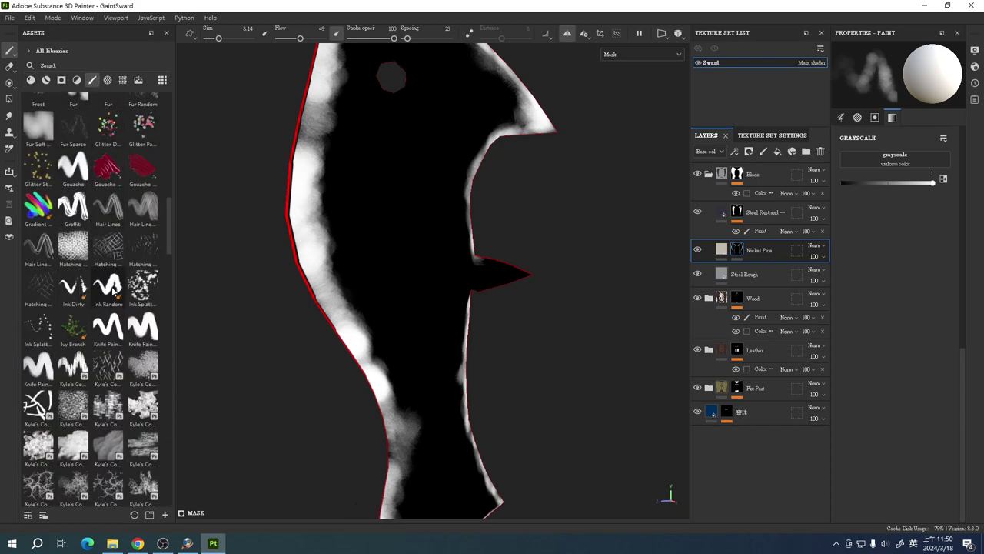
scroll(107, 338, "down", 15)
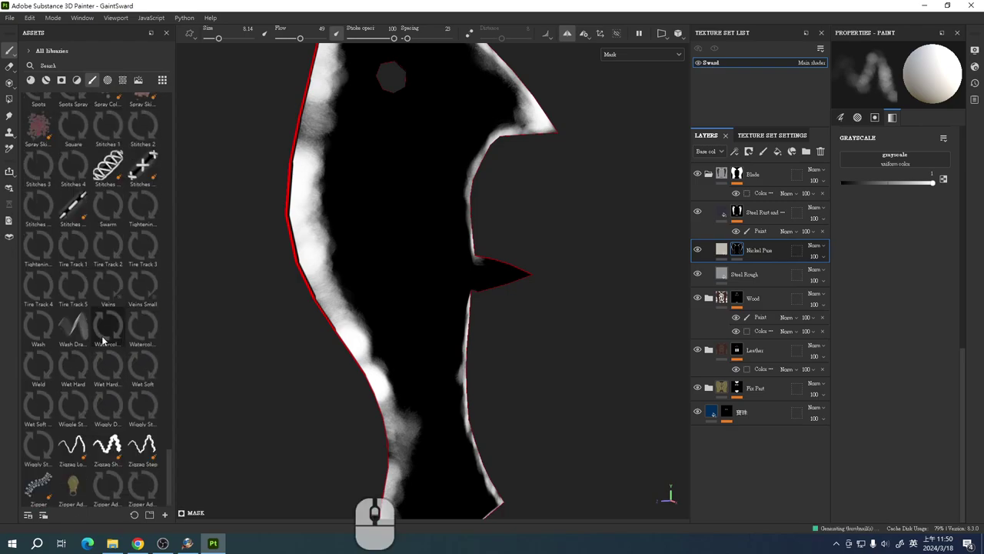
scroll(108, 176, "up", 10)
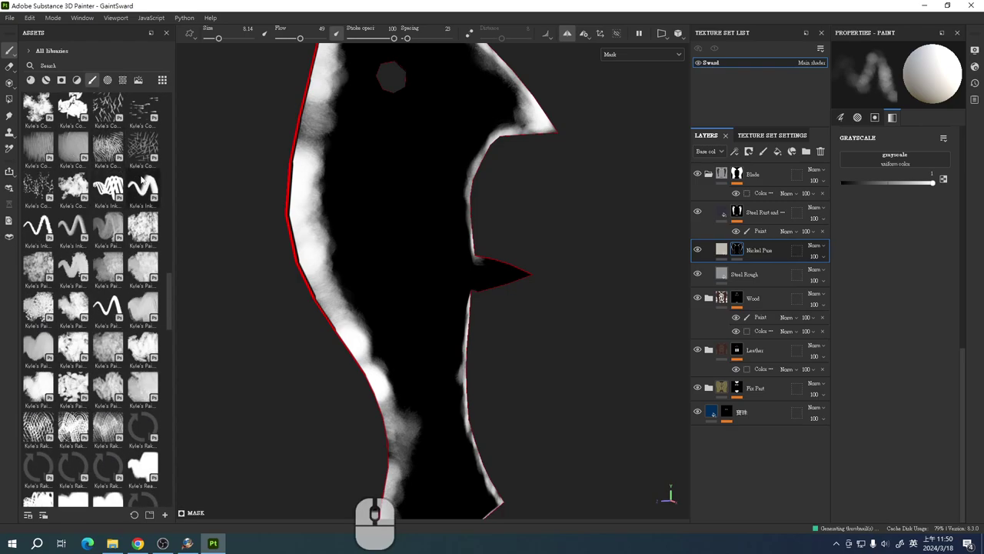
scroll(146, 266, "up", 10)
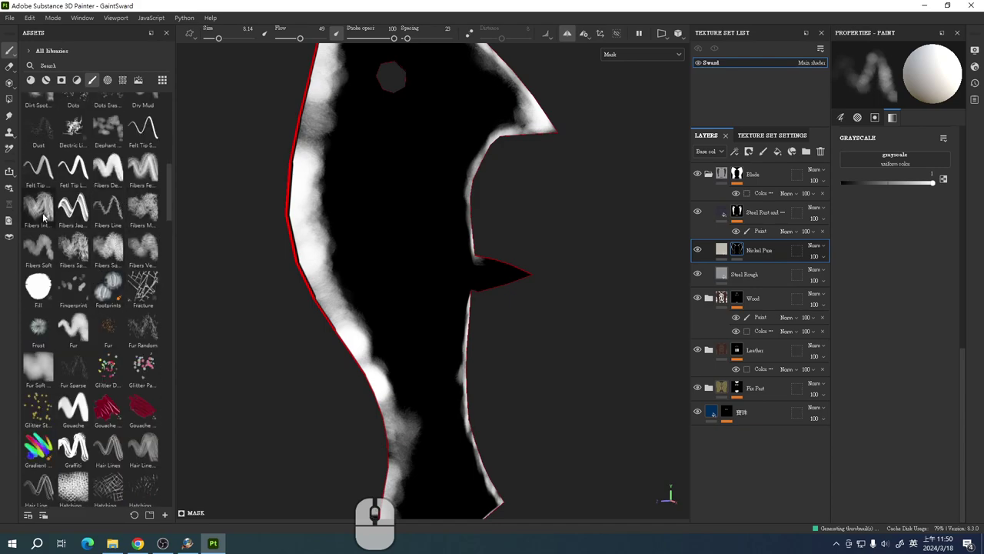
left_click(142, 168)
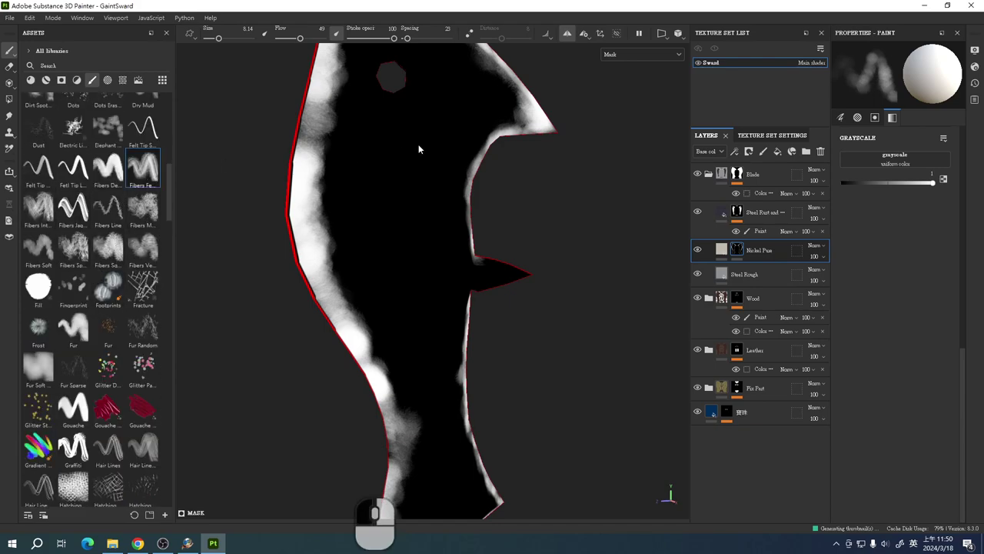
- Switch the paint value to black and break up the inner border of the mask along the curved outer blade edge with fibre strokes
left_click_drag(332, 135, 331, 201)
key("ctrl+z")
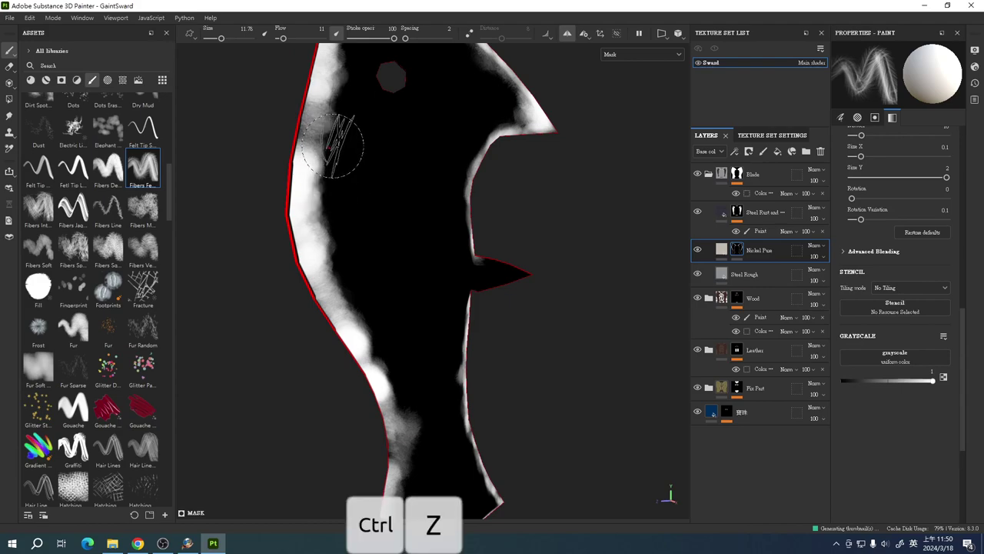
key("x")
mouse_move(347, 108)
left_mouse_down()
mouse_move(329, 204)
mouse_move(332, 231)
mouse_move(350, 243)
mouse_move(336, 247)
mouse_move(356, 269)
mouse_move(335, 278)
mouse_move(352, 276)
mouse_move(323, 256)
mouse_move(350, 224)
mouse_move(326, 221)
mouse_move(342, 182)
mouse_move(325, 177)
mouse_move(344, 153)
mouse_move(327, 102)
mouse_move(346, 85)
left_mouse_up()
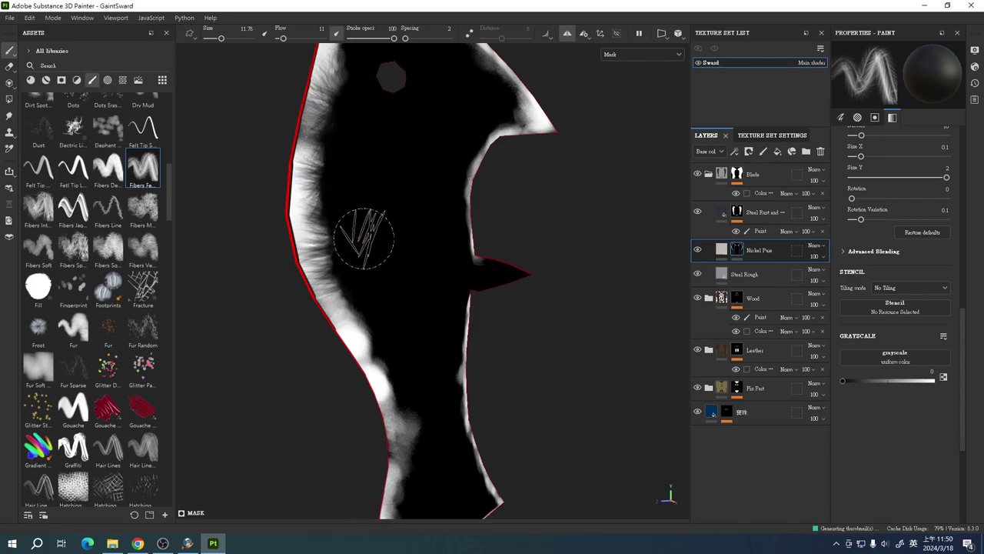
mouse_move(382, 319)
left_mouse_down()
mouse_move(381, 353)
mouse_move(415, 363)
mouse_move(387, 372)
mouse_move(414, 409)
mouse_move(437, 418)
mouse_move(413, 425)
mouse_move(432, 442)
mouse_move(461, 417)
left_mouse_up()
mouse_move(544, 385)
left_mouse_down("alt")
mouse_move(470, 362)
mouse_move(469, 387)
mouse_move(457, 384)
mouse_move(454, 329)
left_mouse_up("alt")
key("ctrl+z")
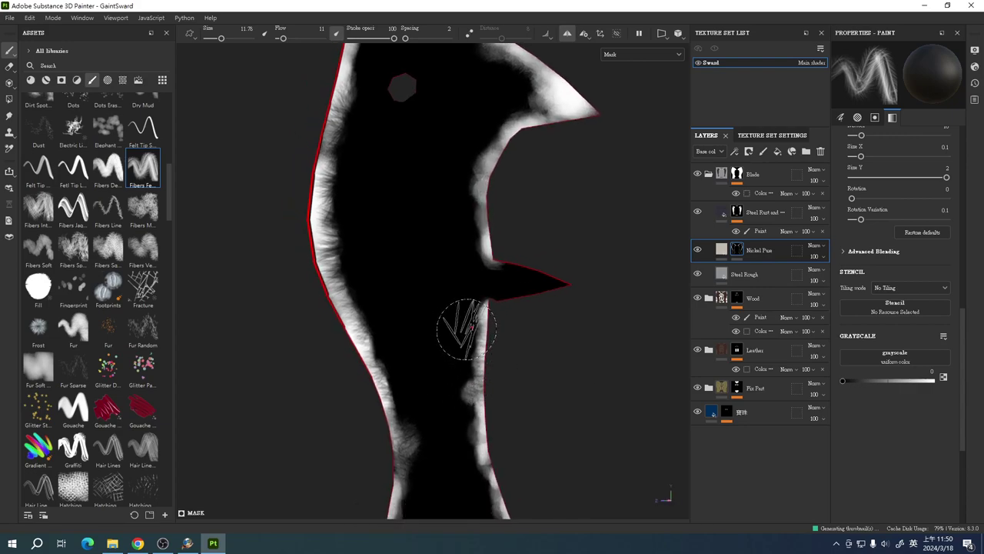
- Trim the mask with black fibre strokes along the concave edge above the spike and around the hooked tip and top edge
mouse_move(462, 238)
left_mouse_down()
mouse_move(450, 216)
mouse_move(469, 213)
mouse_move(454, 188)
mouse_move(465, 189)
mouse_move(464, 164)
mouse_move(530, 102)
left_mouse_up()
middle_click_drag(597, 187, 515, 213, "alt")
mouse_move(515, 214)
left_mouse_down()
mouse_move(446, 188)
mouse_move(461, 174)
mouse_move(441, 170)
mouse_move(447, 160)
mouse_move(426, 147)
mouse_move(261, 136)
mouse_move(269, 171)
mouse_move(350, 153)
mouse_move(319, 177)
mouse_move(322, 109)
mouse_move(351, 129)
mouse_move(353, 117)
mouse_move(393, 127)
mouse_move(298, 289)
mouse_move(293, 273)
mouse_move(469, 327)
mouse_move(449, 286)
mouse_move(474, 268)
mouse_move(476, 251)
mouse_move(527, 264)
mouse_move(507, 217)
left_mouse_up()
- Continue the black fibre strokes on the mask down both sides of the lower blade, from below the spike to the guard
mouse_move(508, 331)
middle_mouse_down("alt")
mouse_move(569, 341)
mouse_move(560, 213)
middle_mouse_up("alt")
mouse_move(528, 352)
middle_mouse_down("alt")
mouse_move(502, 264)
mouse_move(523, 292)
mouse_move(402, 280)
middle_mouse_up("alt")
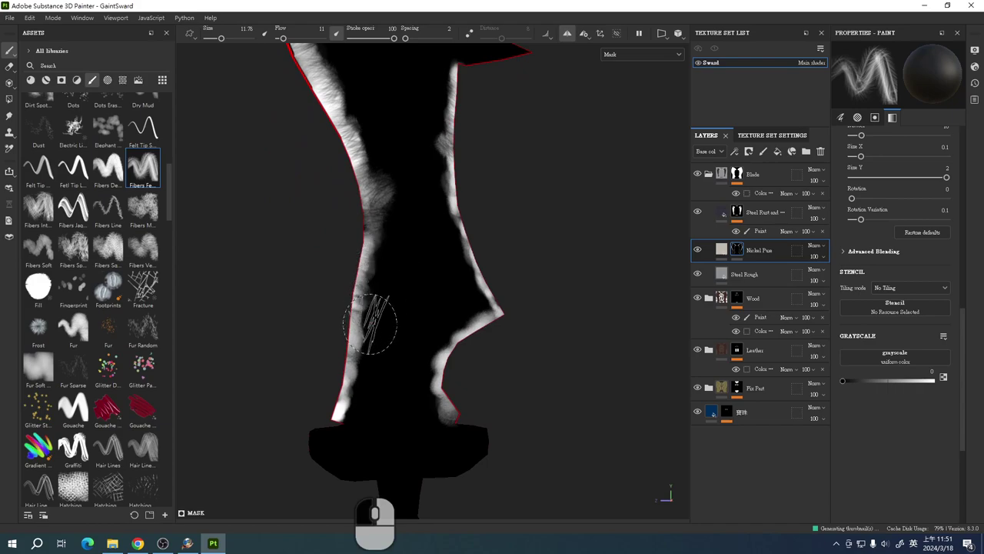
left_click(361, 391)
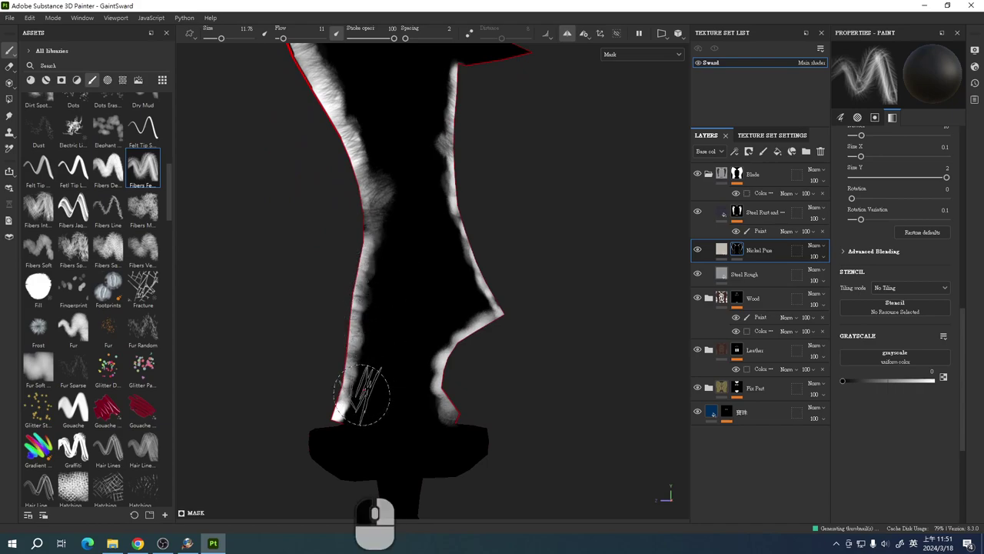
mouse_move(433, 349)
left_mouse_down()
mouse_move(443, 329)
mouse_move(475, 317)
mouse_move(458, 284)
mouse_move(472, 265)
mouse_move(447, 250)
mouse_move(454, 220)
mouse_move(438, 179)
mouse_move(441, 136)
mouse_move(433, 145)
mouse_move(440, 107)
left_mouse_up()
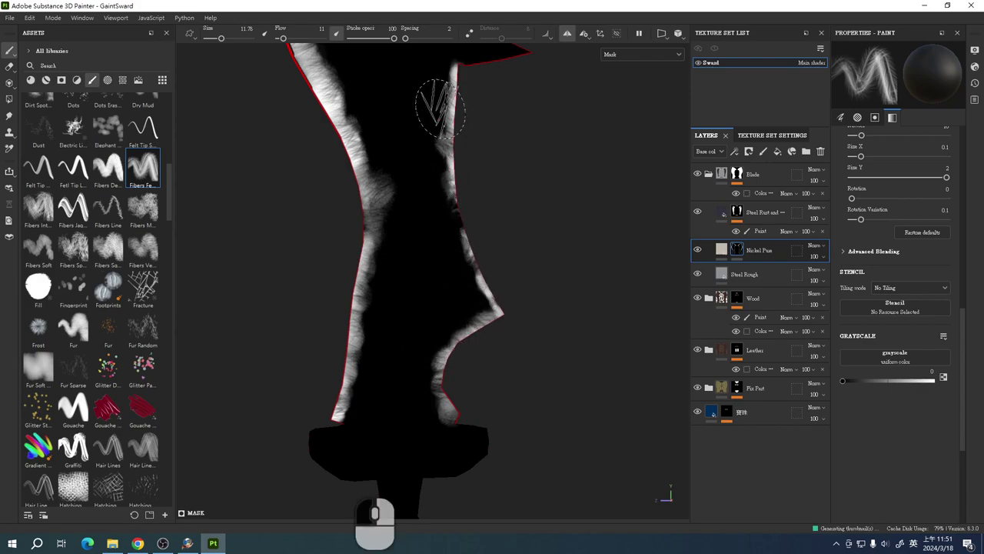
- Return to the material view of the blade and enable the height channel on the Nickel Pure fill
mouse_move(560, 231)
left_mouse_down("alt")
mouse_move(494, 263)
mouse_move(609, 369)
mouse_move(409, 159)
left_mouse_up("alt")
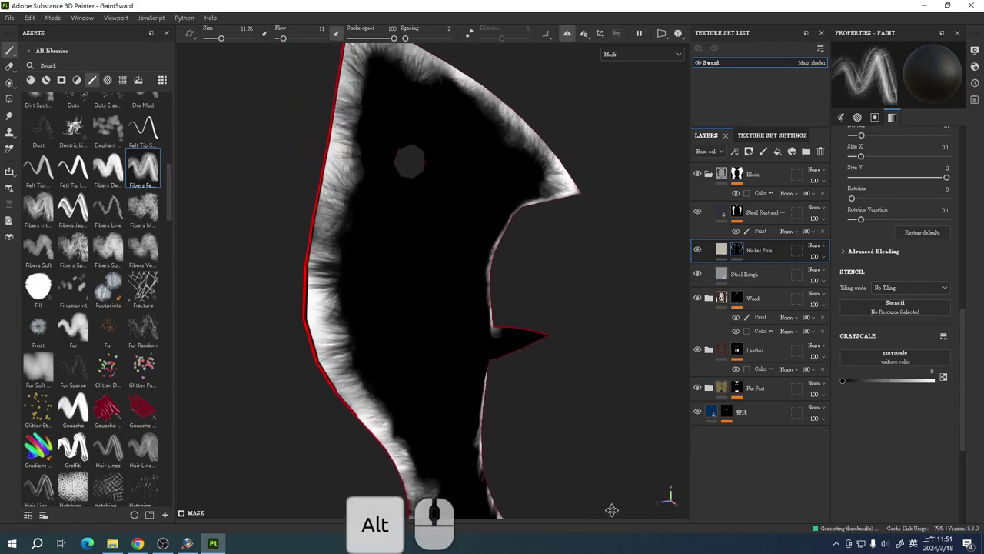
key("m")
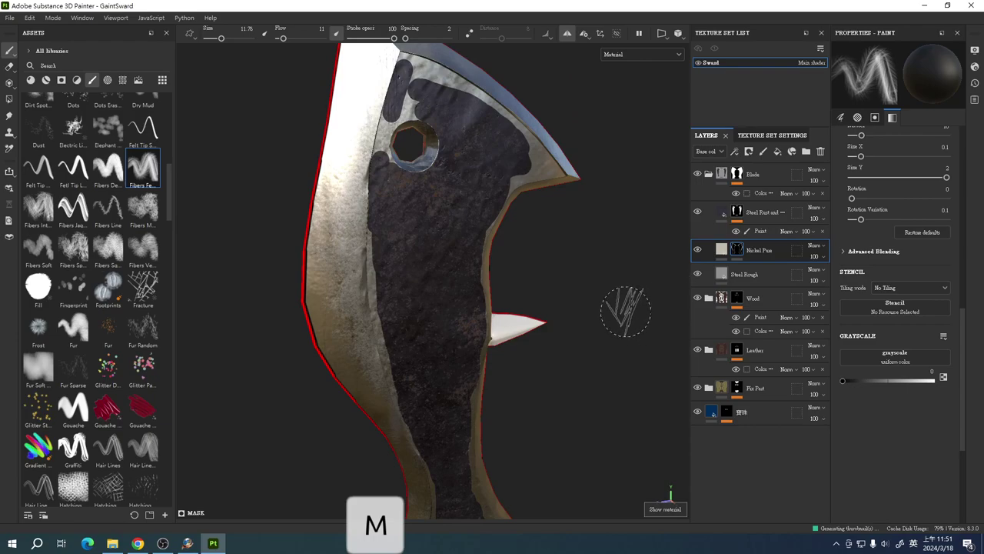
left_click_drag(575, 281, 619, 235, "alt")
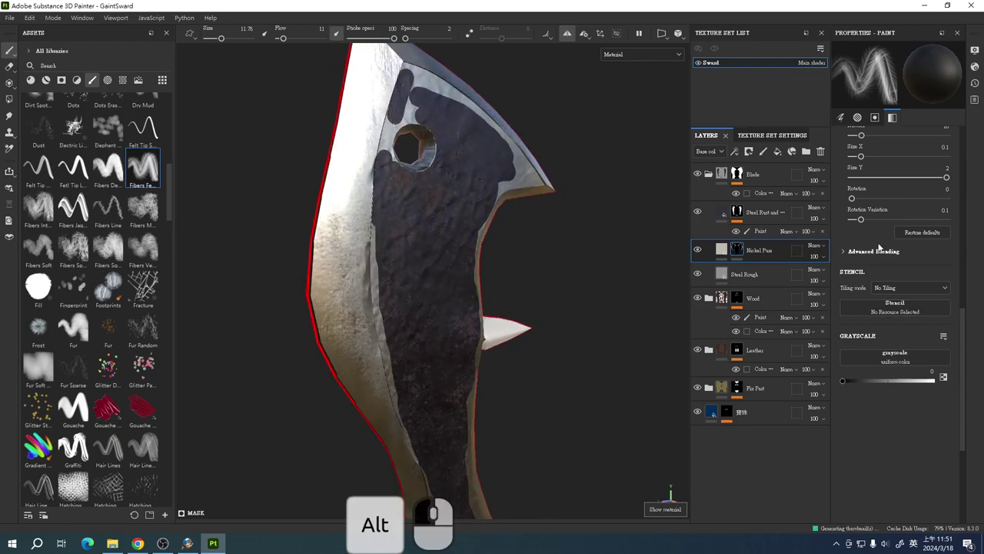
left_click(719, 252)
left_click(721, 254)
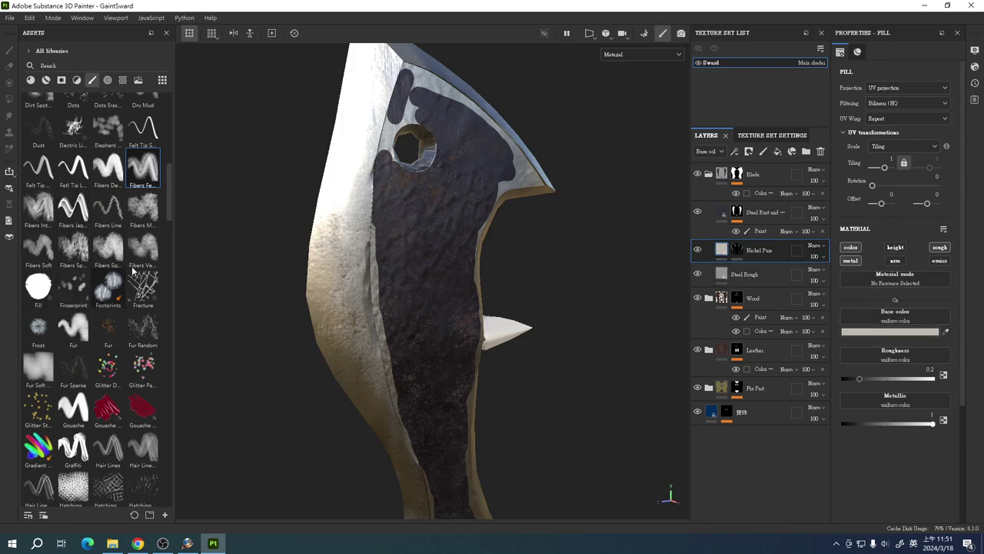
left_click(895, 247)
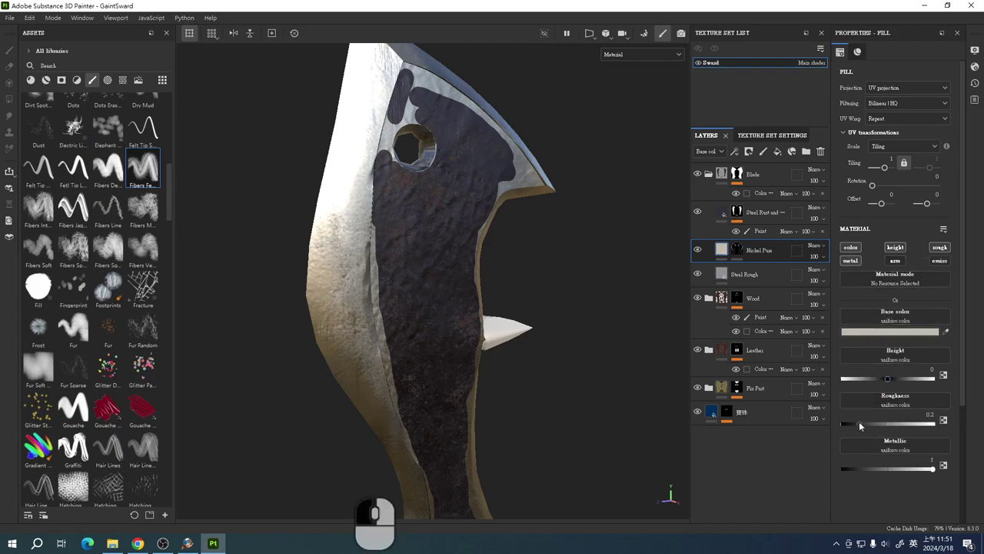
- Set the Nickel Pure fill's height to -0.0275 and its base color to a near-white neutral grey
left_click_drag(889, 377, 887, 382)
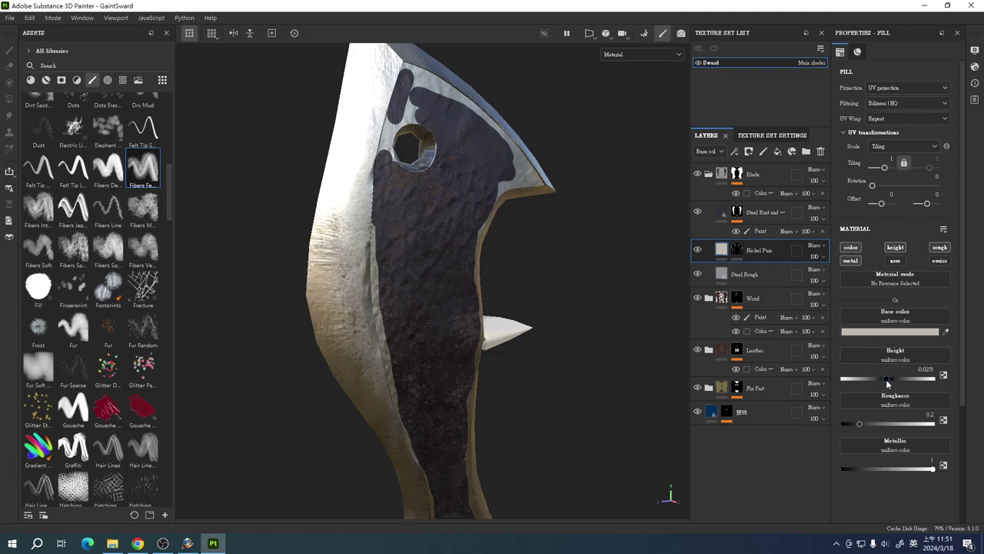
left_click_drag(648, 364, 576, 321, "alt")
left_click(862, 332)
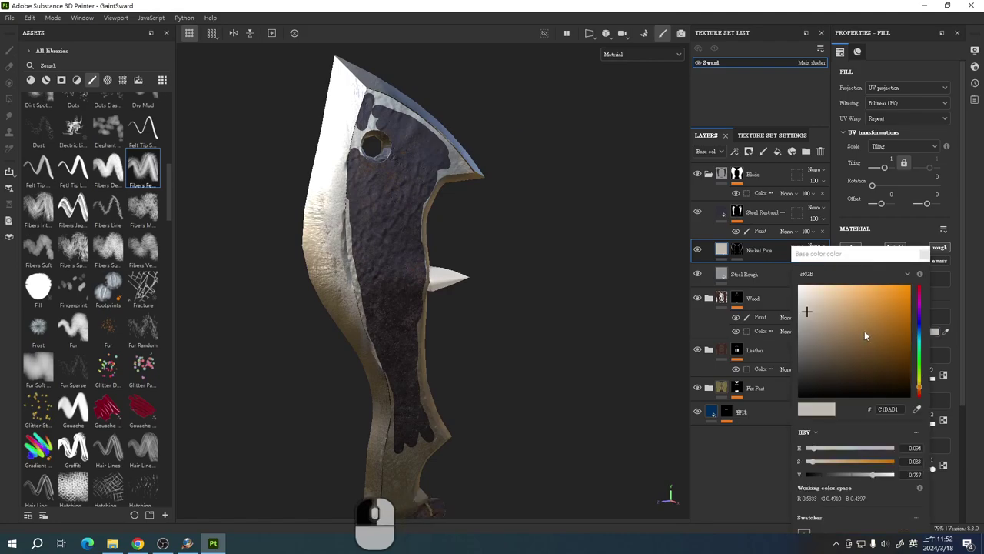
left_click_drag(804, 308, 720, 299)
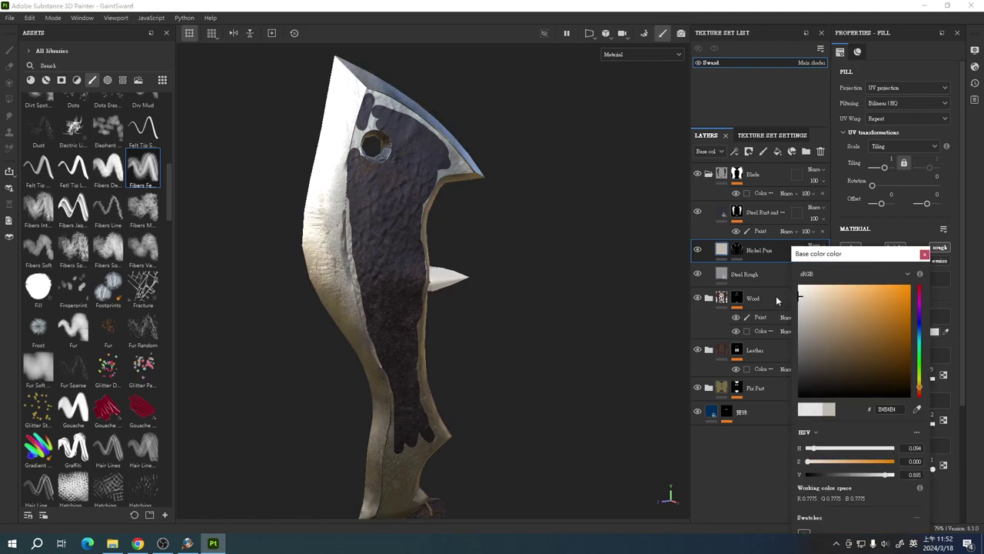
left_click(903, 364)
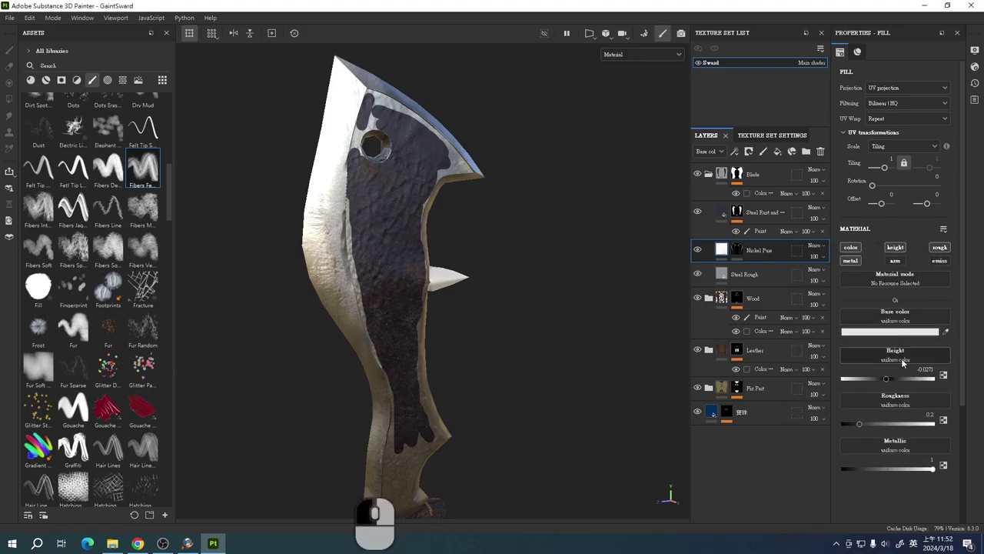
- Lower the Nickel Pure fill's roughness to about 0.1, checking the reflections on the blade under different lighting angles
left_click_drag(859, 429, 845, 429)
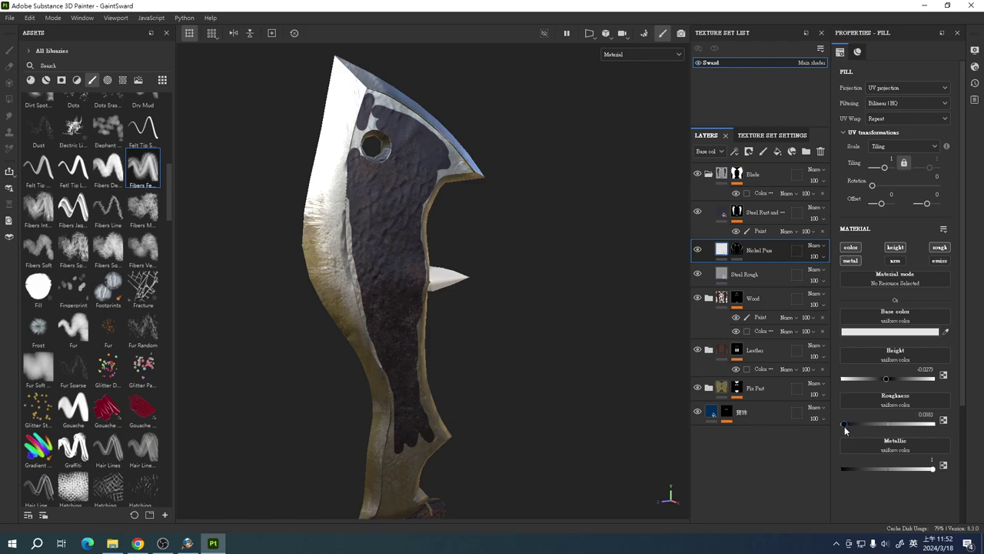
left_click_drag(614, 445, 547, 415, "alt")
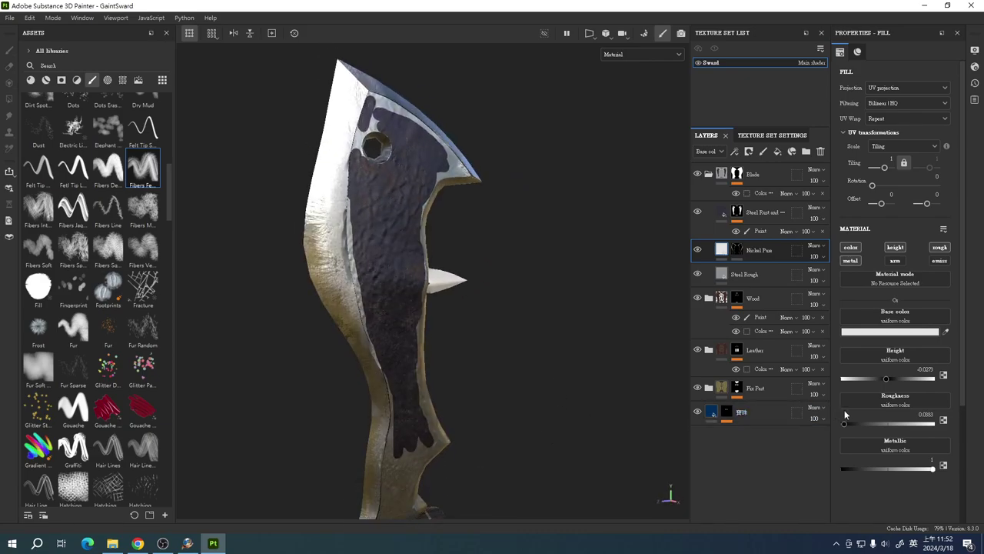
left_click_drag(845, 428, 849, 428)
left_click_drag(549, 415, 525, 387, "alt")
right_click_drag(525, 387, 448, 313, "shift")
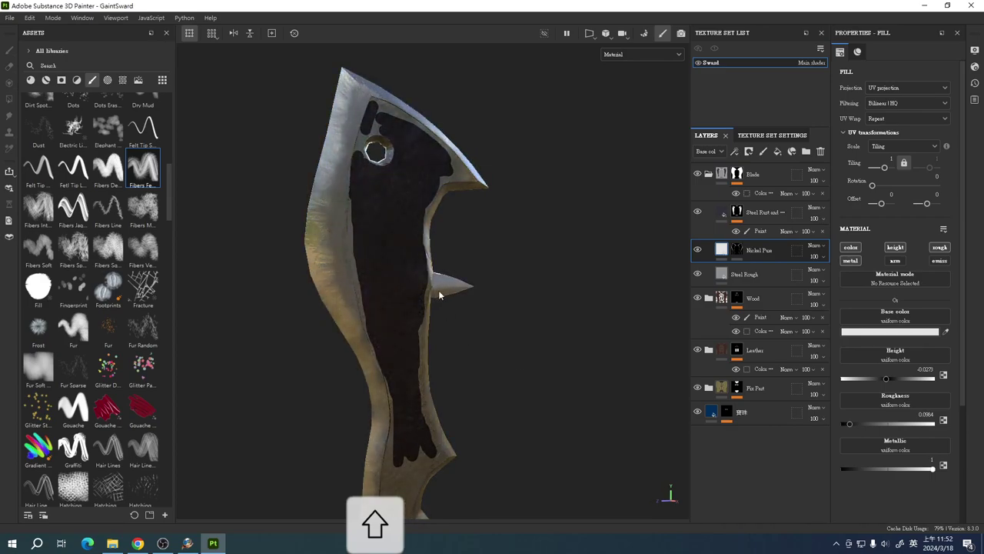
left_click_drag(657, 504, 593, 395, "alt")
right_click_drag(560, 402, 608, 399, "shift")
left_click_drag(563, 374, 569, 329, "alt")
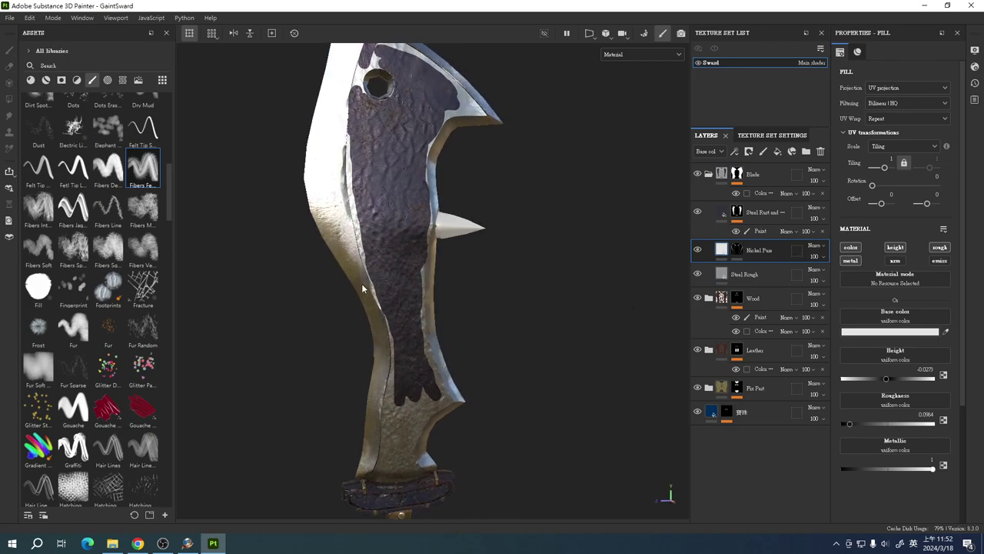
- Compare the blade with the Nickel Pure and Steel Rust layers hidden and shown, leaving both layers visible
left_click(698, 250)
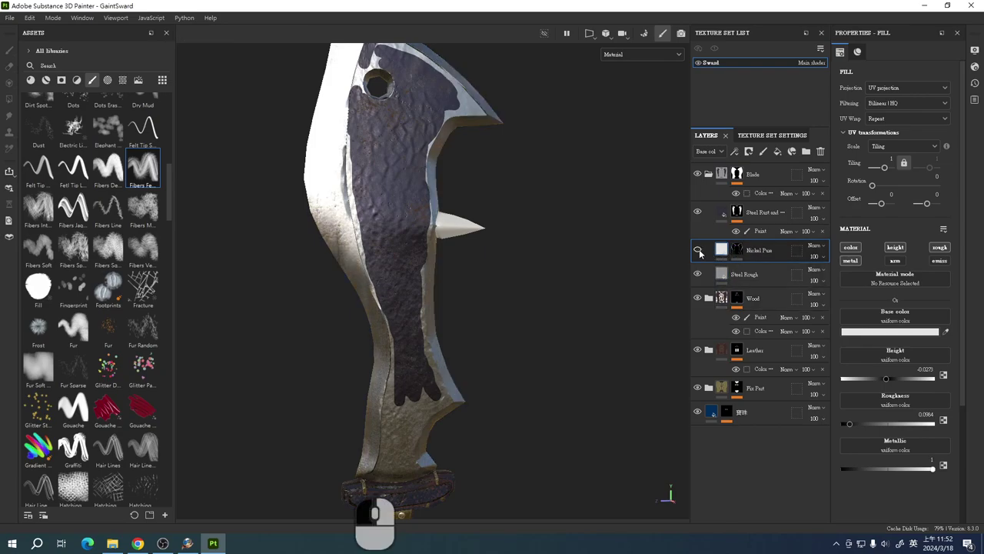
left_click(698, 251)
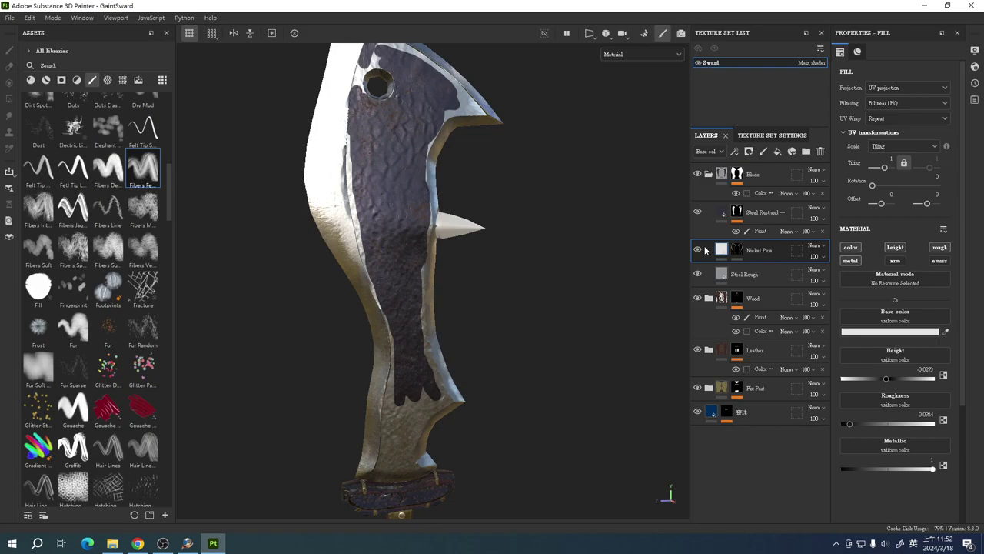
left_click(697, 251)
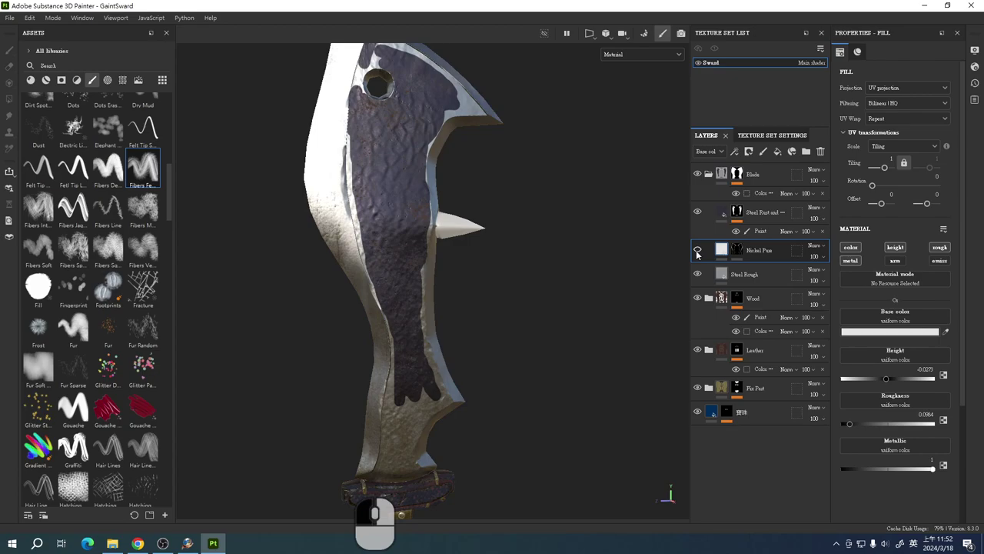
left_click(698, 212)
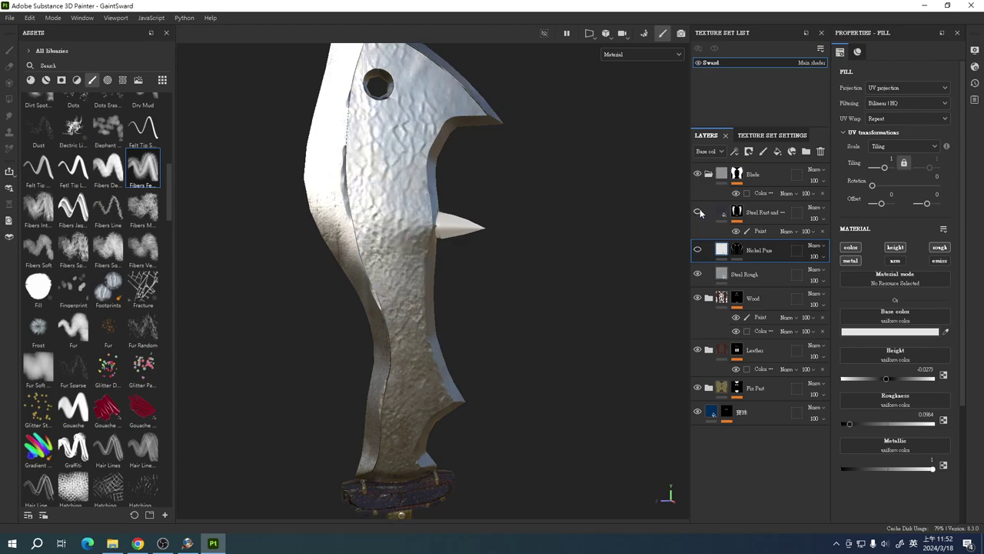
left_click(698, 212)
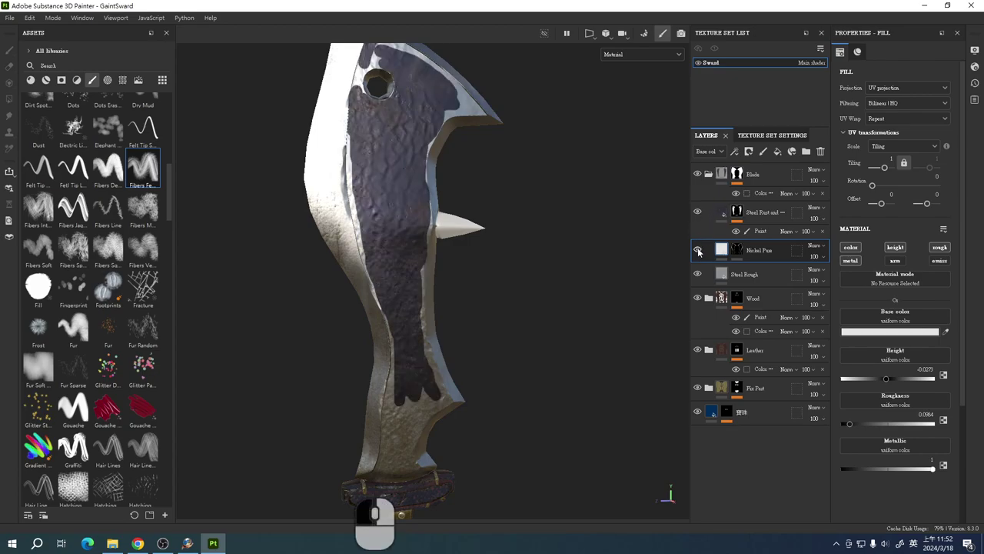
left_click(697, 250)
left_click_drag(527, 353, 481, 314, "alt")
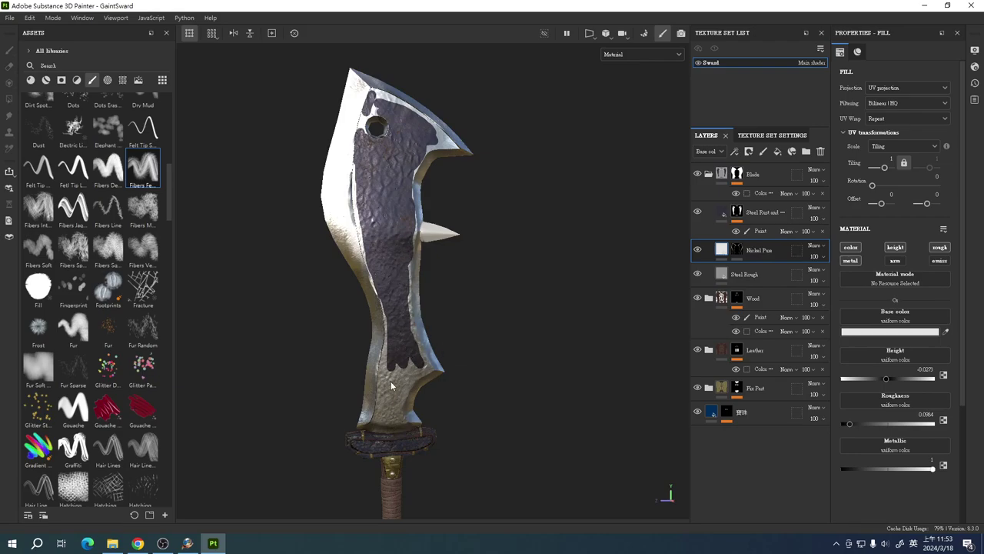
- Choose the Basic Hard brush for the paint effect on the Steel Rust layer's mask, and undo the test dab
left_click(742, 221)
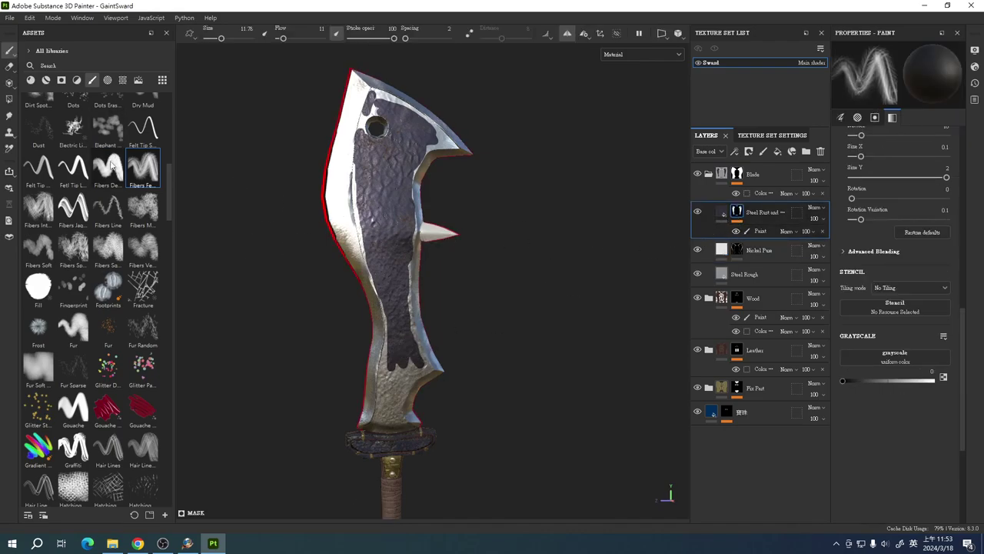
scroll(108, 231, "up", 10)
left_click(115, 192)
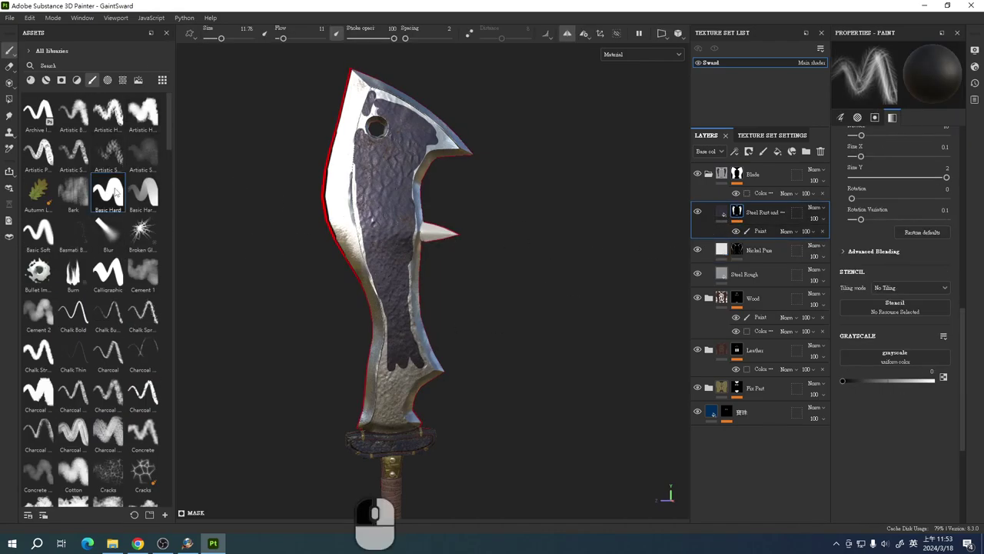
left_click(758, 231)
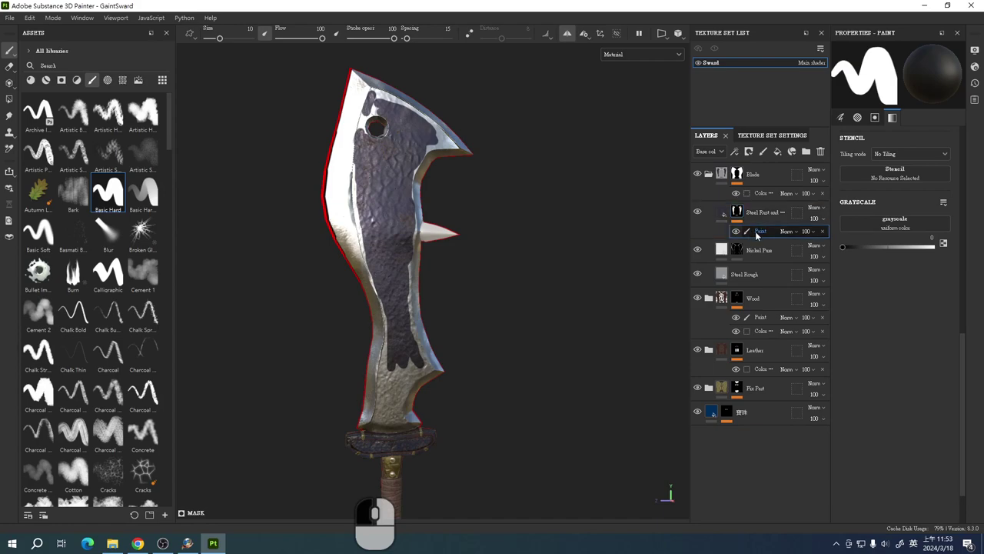
left_click(397, 368)
key("ctrl+z")
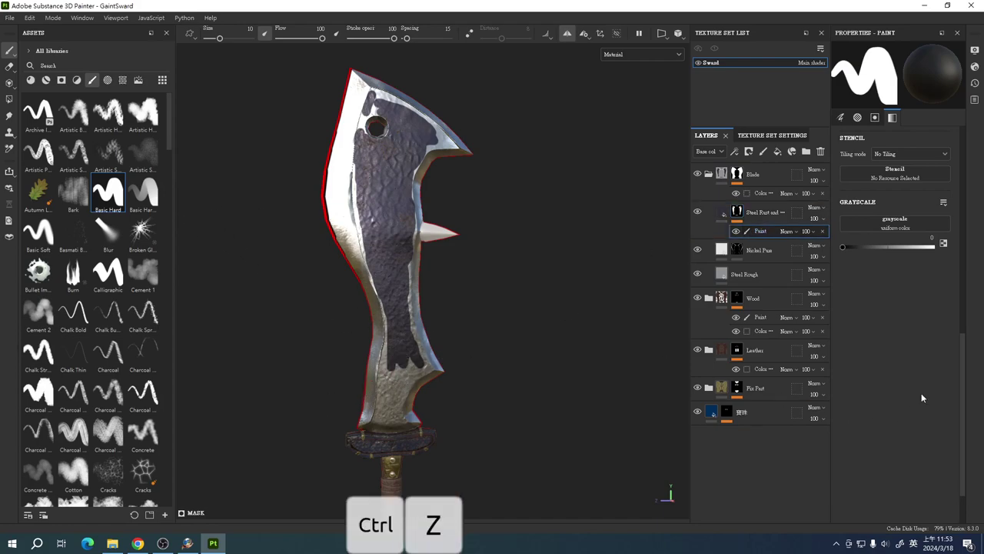
- Switch the paint value to white and extend the rust mask down the lower blade's inner face to just above the guard
key("x")
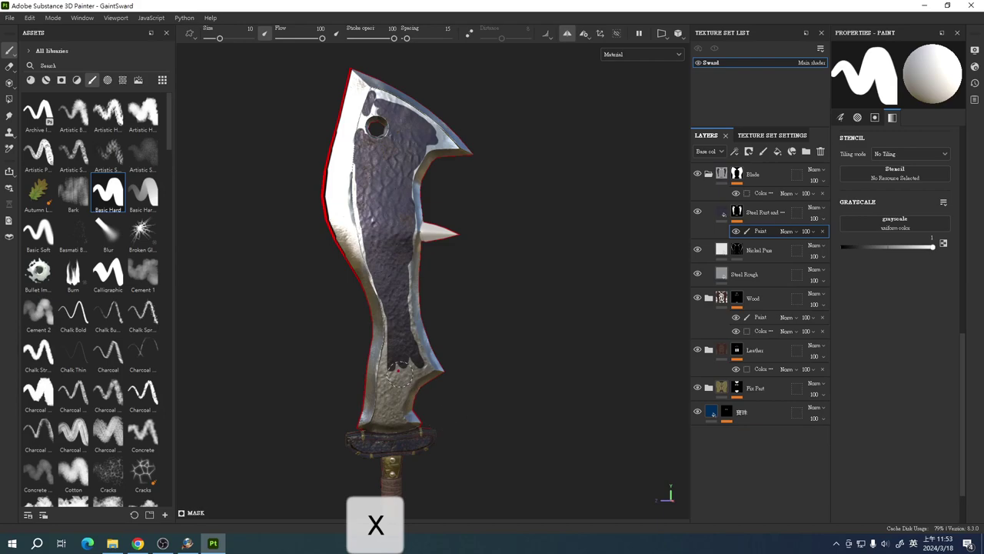
left_click(399, 370)
left_click_drag(396, 392, 409, 362)
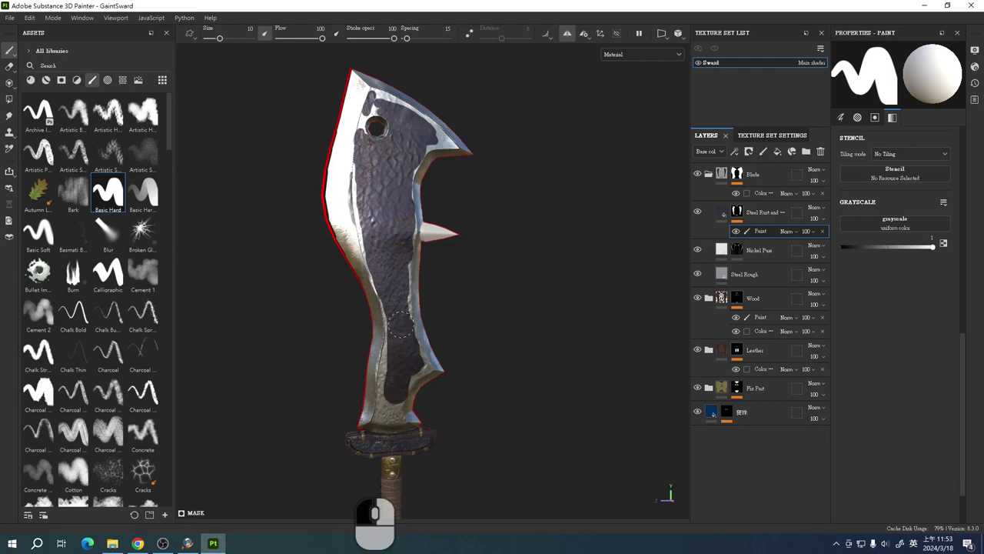
left_click_drag(397, 314, 395, 292)
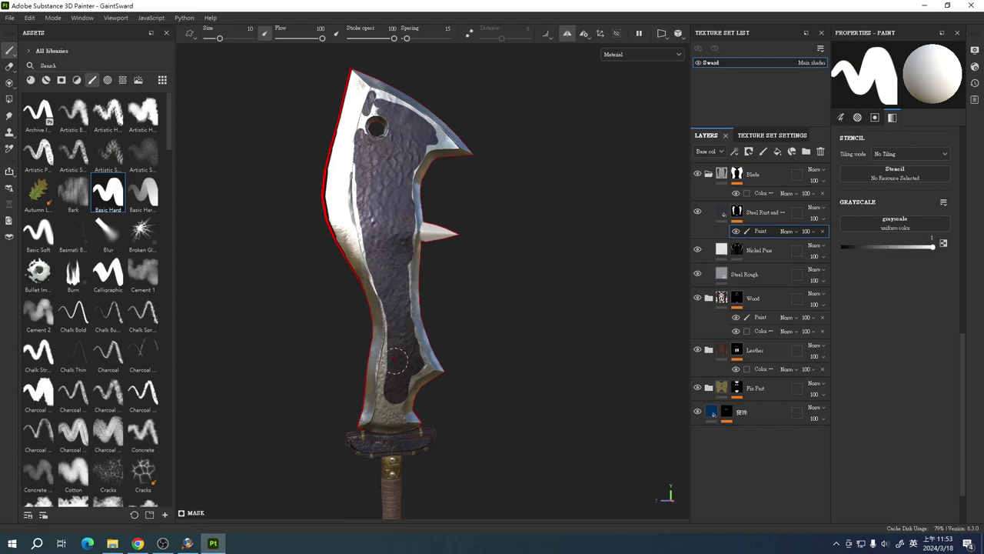
left_click_drag(402, 343, 397, 350)
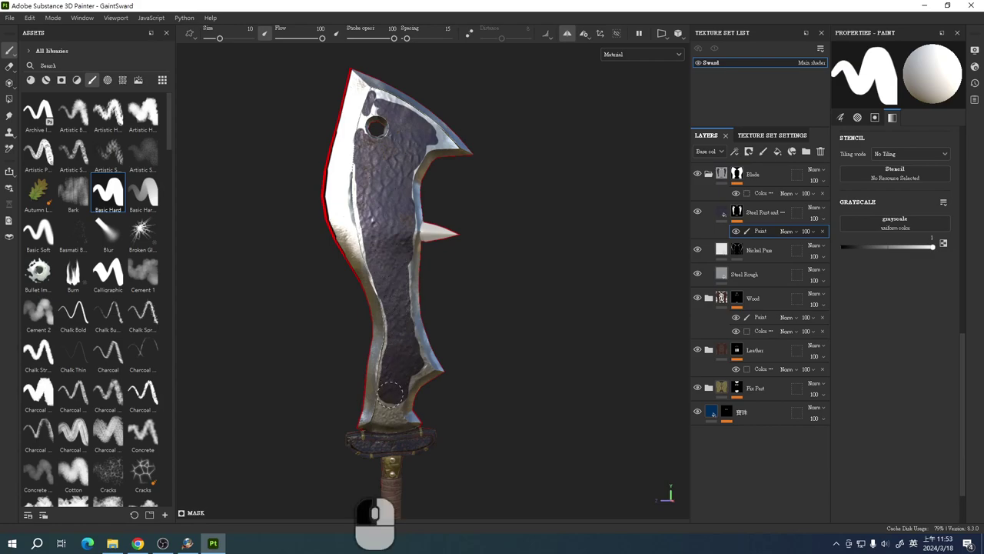
left_click_drag(390, 398, 419, 423)
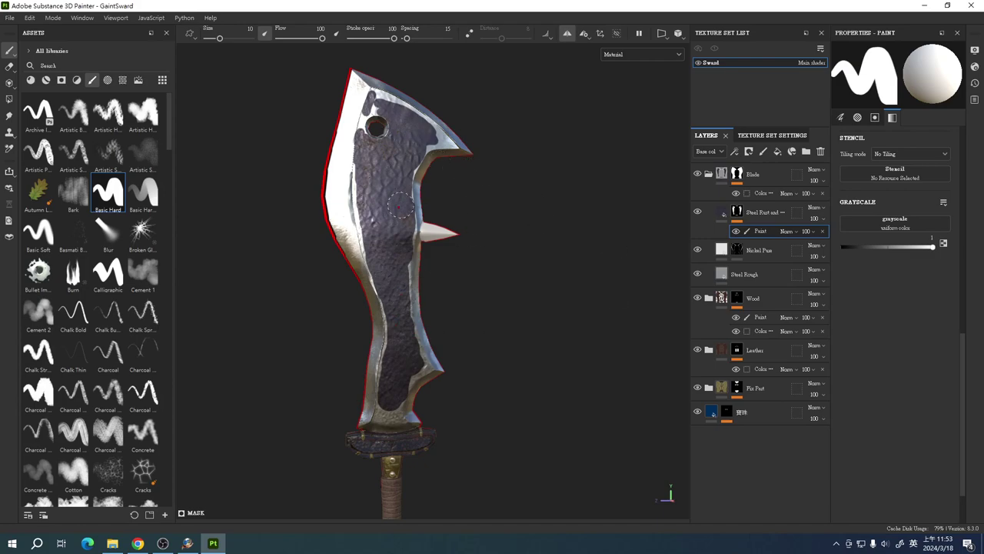
- Try extending the rust mask in white around the hole near the blade's tip, and undo the stroke
scroll(479, 312, "up", 6, "alt")
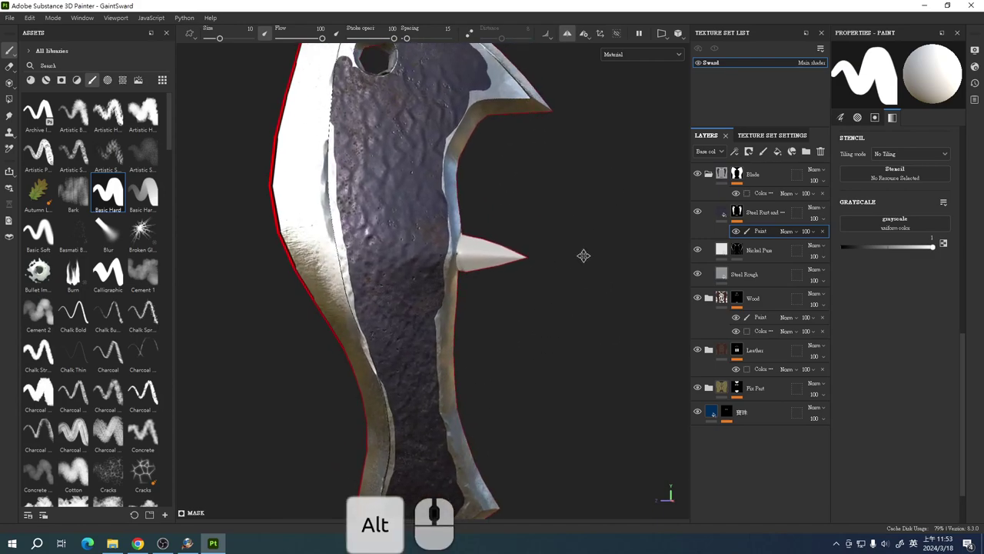
left_click_drag(342, 271, 352, 260)
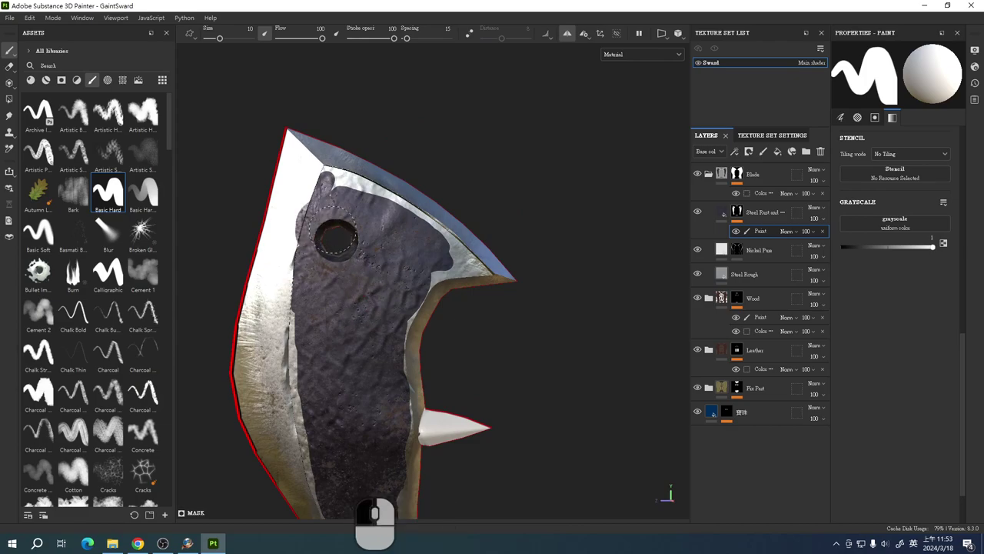
key("ctrl+z")
left_click_drag(382, 278, 605, 386, "alt")
mouse_move(605, 387)
right_mouse_down("shift")
mouse_move(540, 362)
mouse_move(586, 354)
mouse_move(533, 354)
mouse_move(611, 356)
mouse_move(568, 360)
right_mouse_up("shift")
left_click_drag(569, 360, 309, 503, "alt")
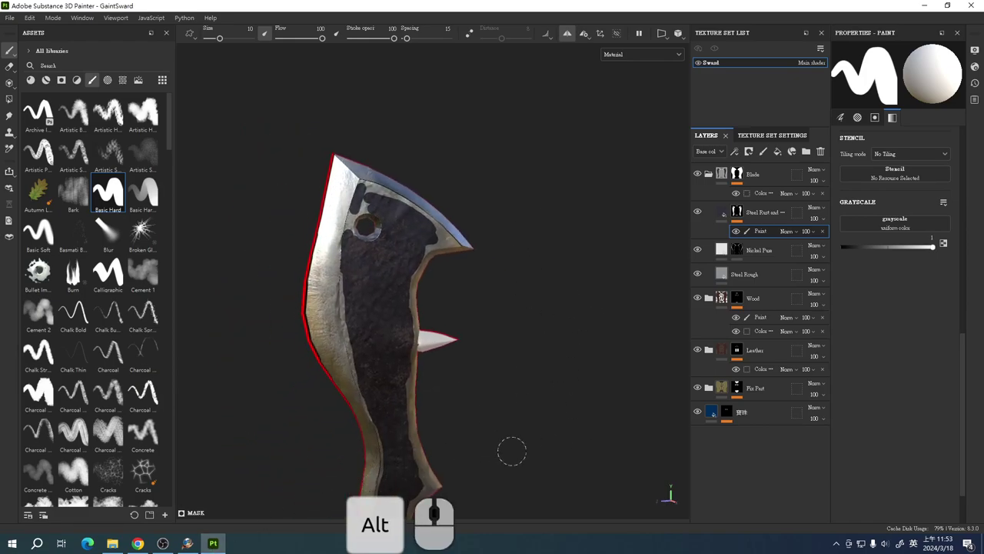
left_click_drag(508, 454, 299, 464, "alt")
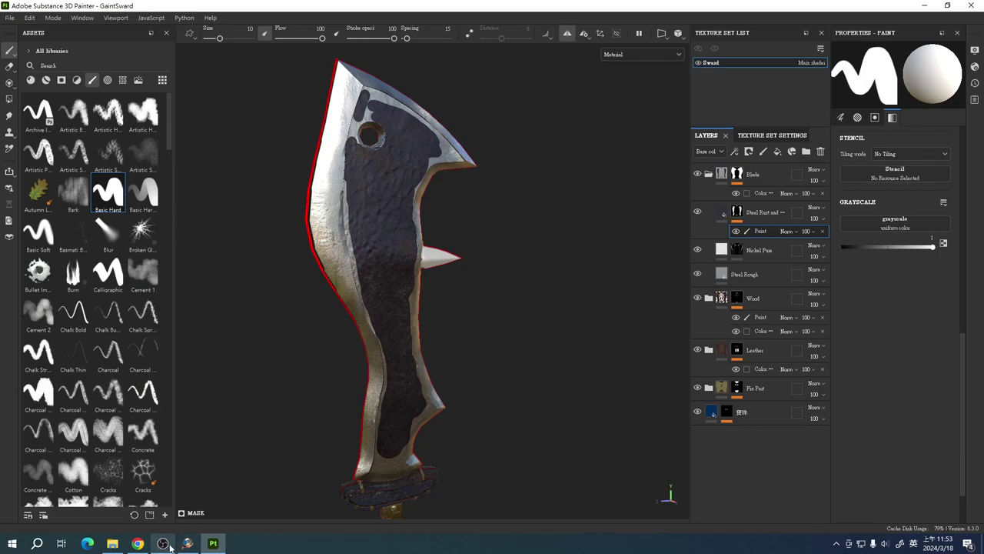